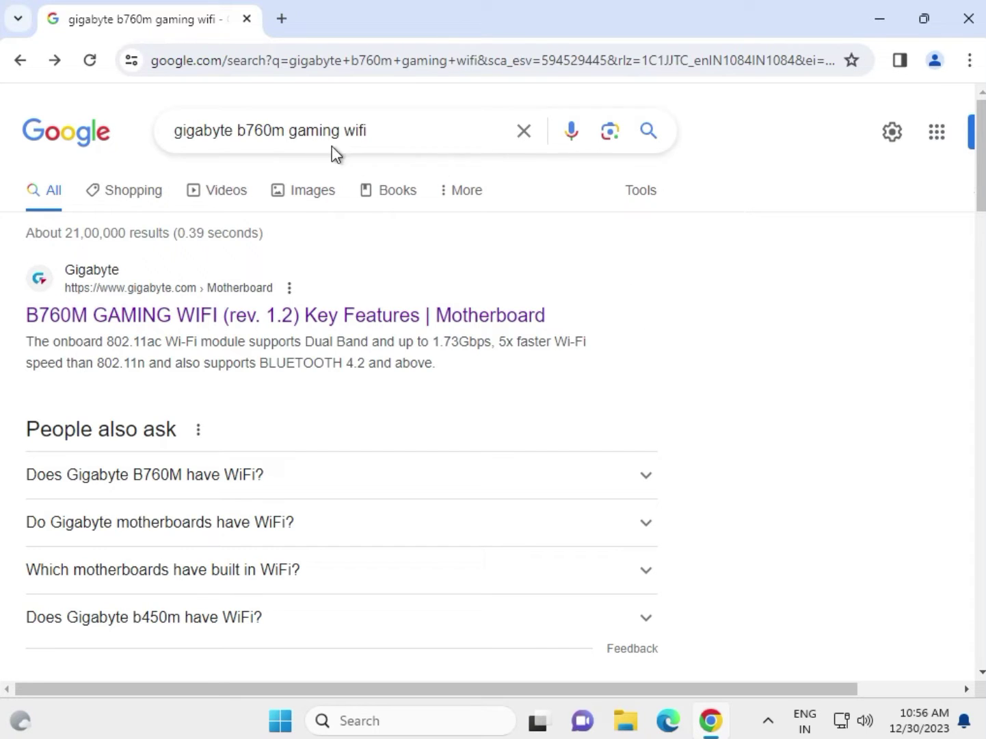
# Step: Open the first Gigabyte result, B760M GAMING WIFI (rev. 1.2), in a new tab and go to its Support section
pyautogui.click(379, 130)
pyautogui.click(843, 278)
pyautogui.rightClick(112, 316)
pyautogui.click(142, 330)
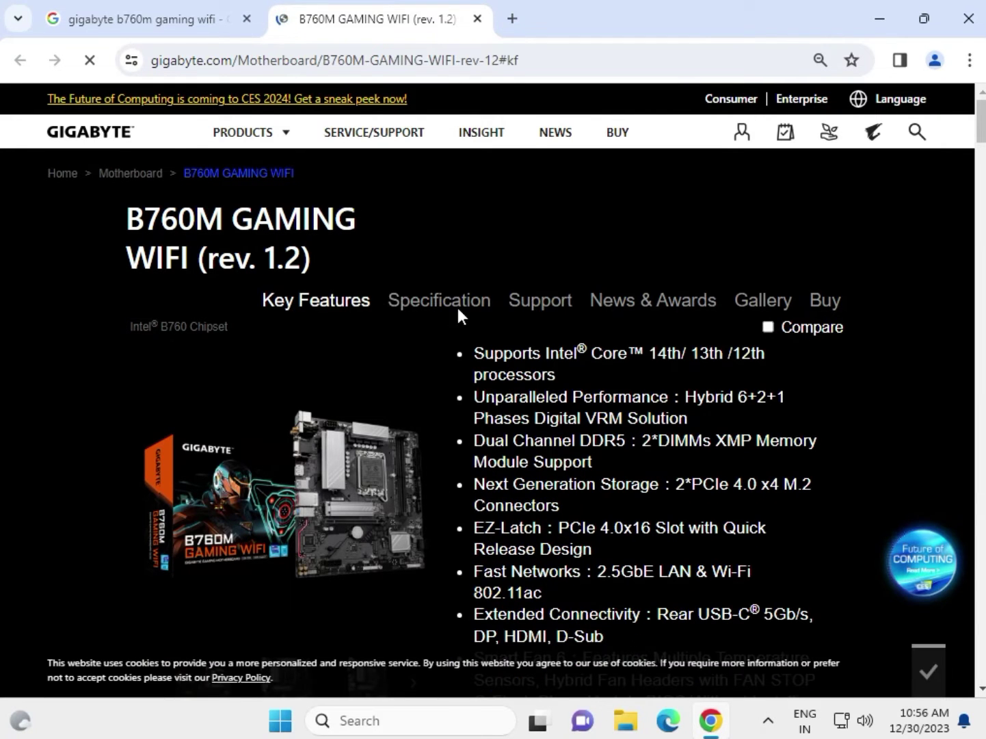
pyautogui.click(544, 307)
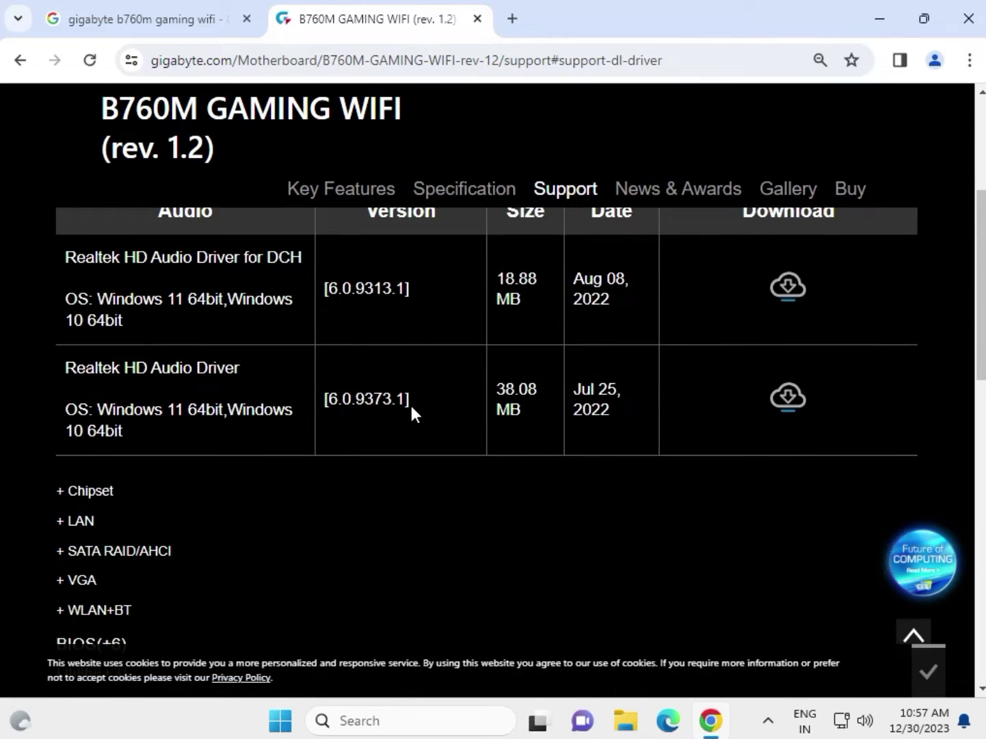
# Step: Filter the driver list to Windows 11 64bit
pyautogui.click(214, 296)
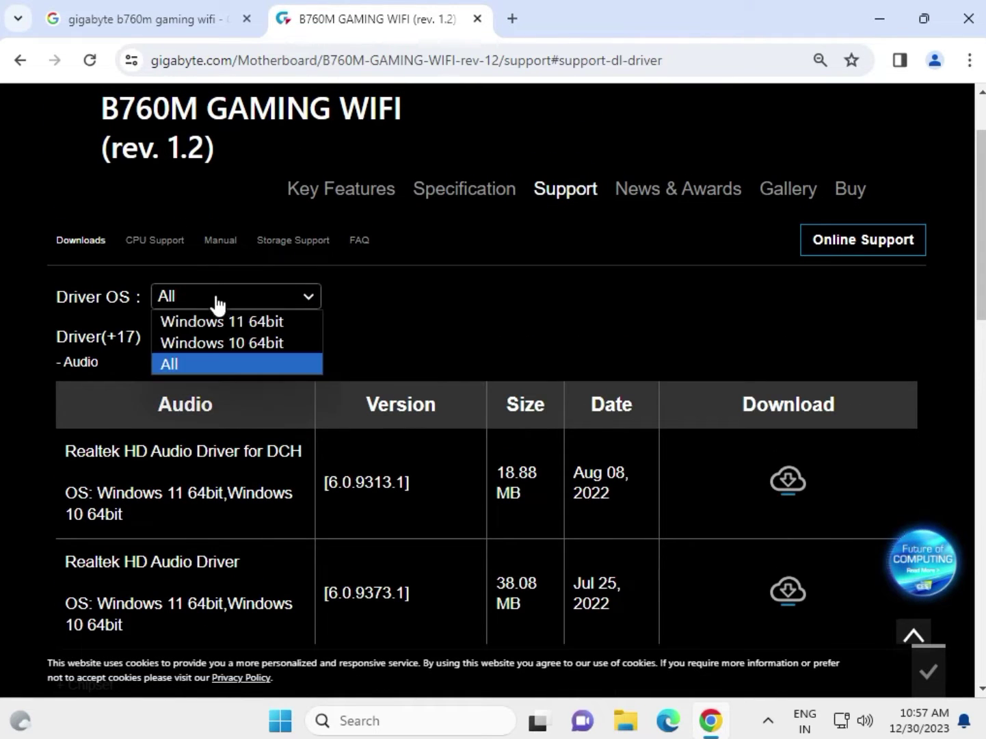
pyautogui.click(222, 319)
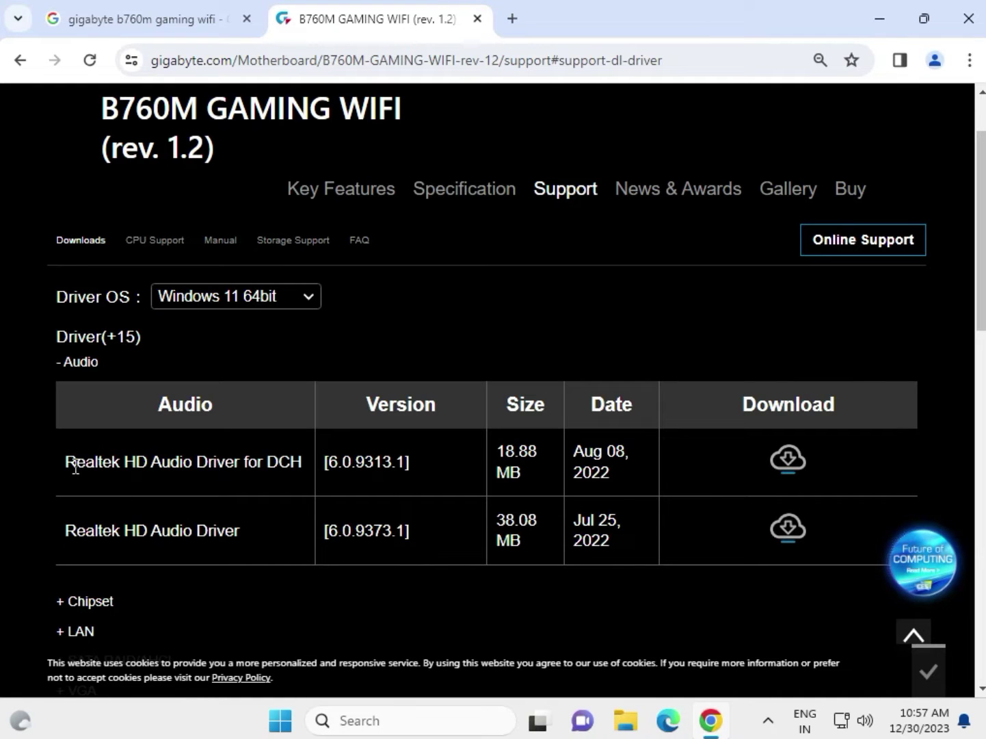
pyautogui.moveTo(99, 366); pyautogui.dragTo(70, 370)
pyautogui.moveTo(114, 593); pyautogui.dragTo(69, 596)
pyautogui.scroll(-4, 206, 554)
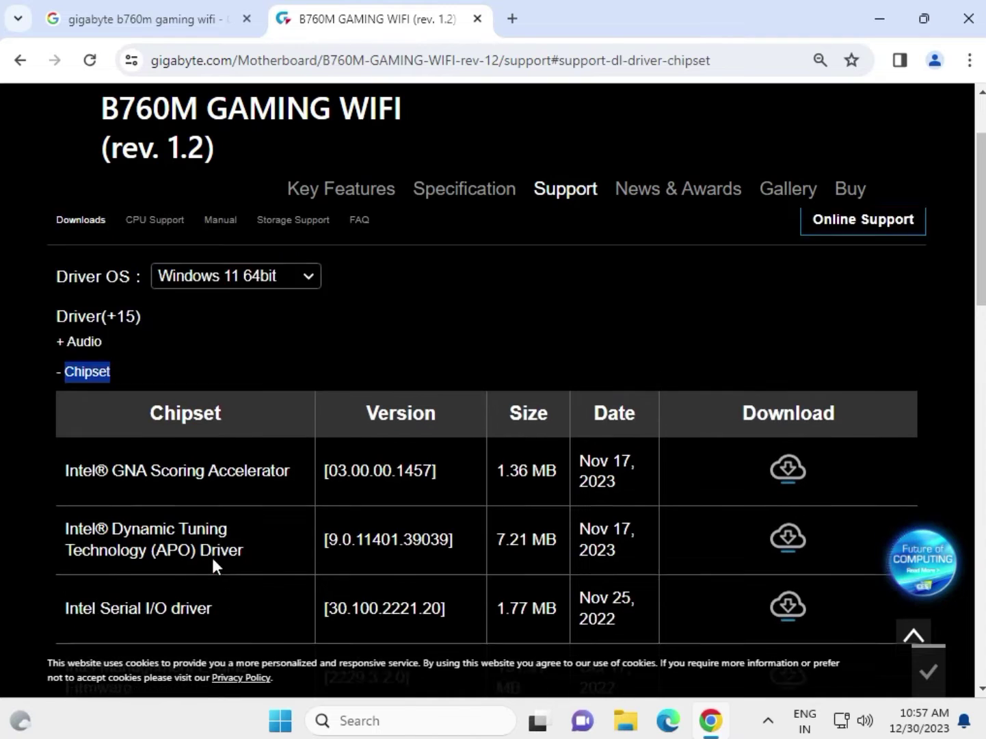
pyautogui.scroll(-1, 198, 556)
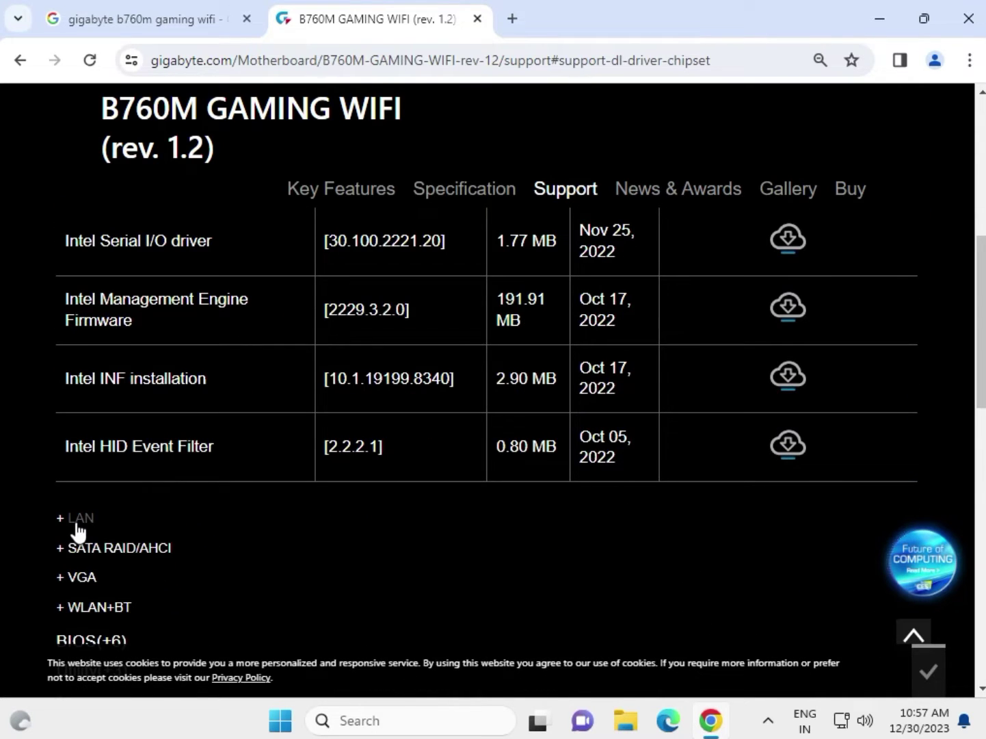
pyautogui.scroll(5, 76, 522)
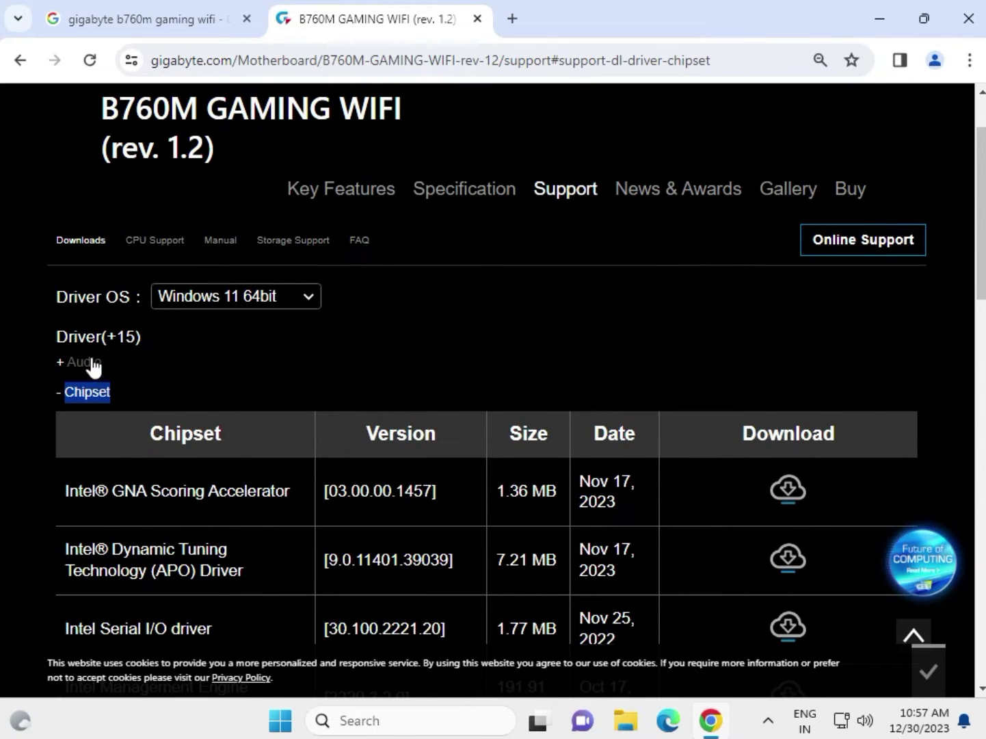
# Step: Expand Audio and download the Realtek HD Audio Driver 6.0.9373.1 zip (38.08 MB)
pyautogui.click(93, 366)
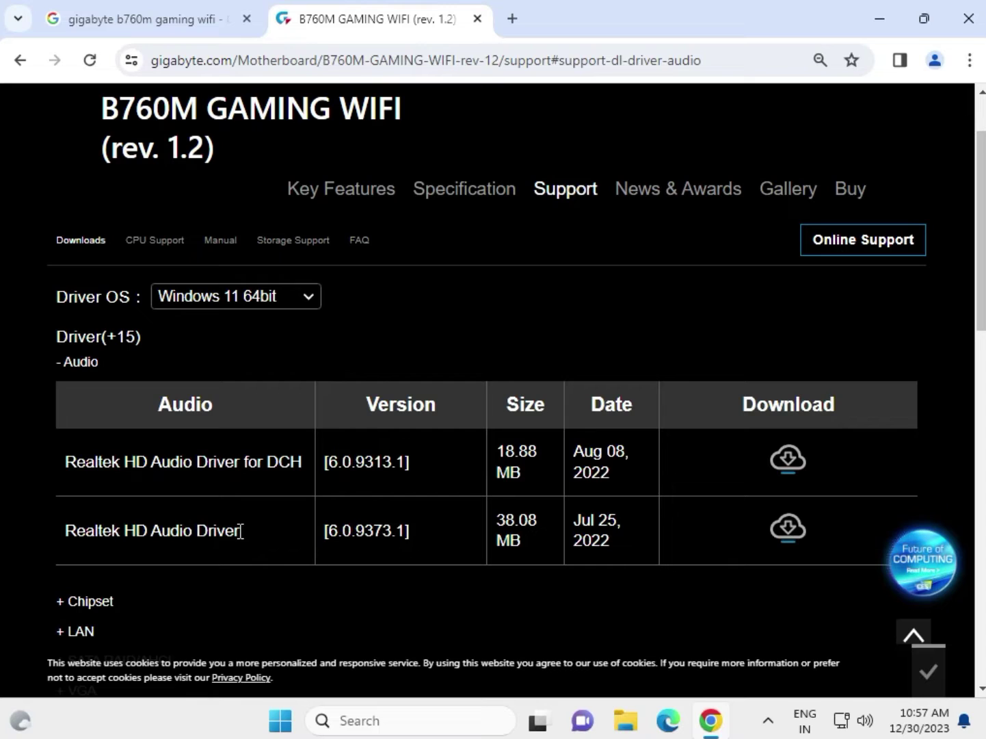
pyautogui.moveTo(240, 531); pyautogui.dragTo(57, 521)
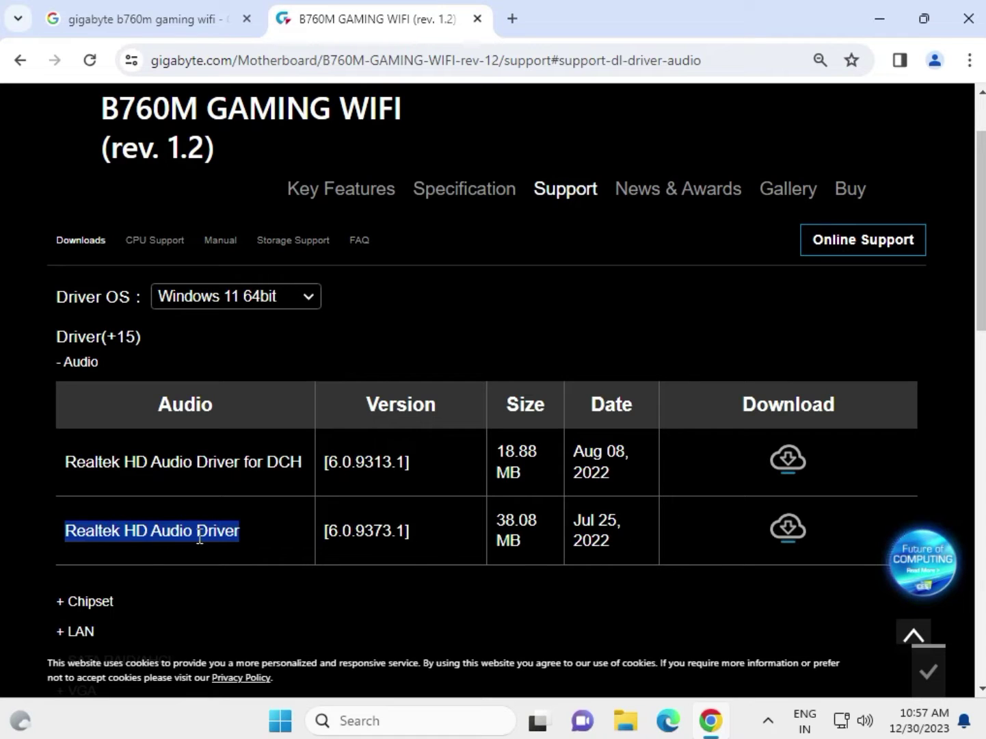
pyautogui.click(788, 528)
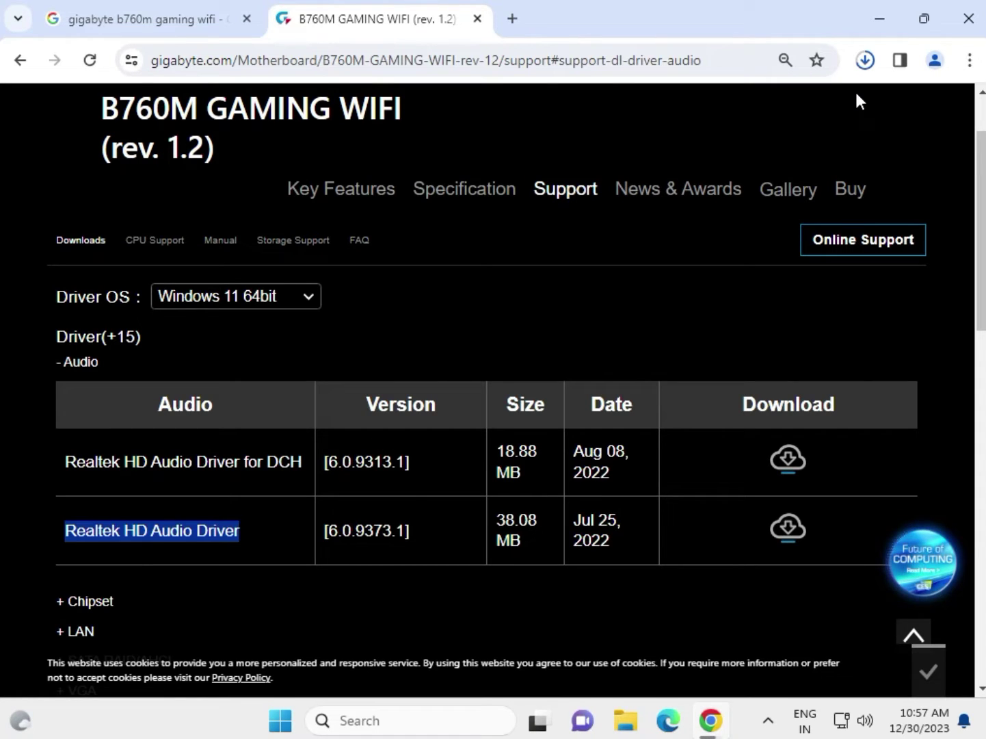
pyautogui.click(60, 364)
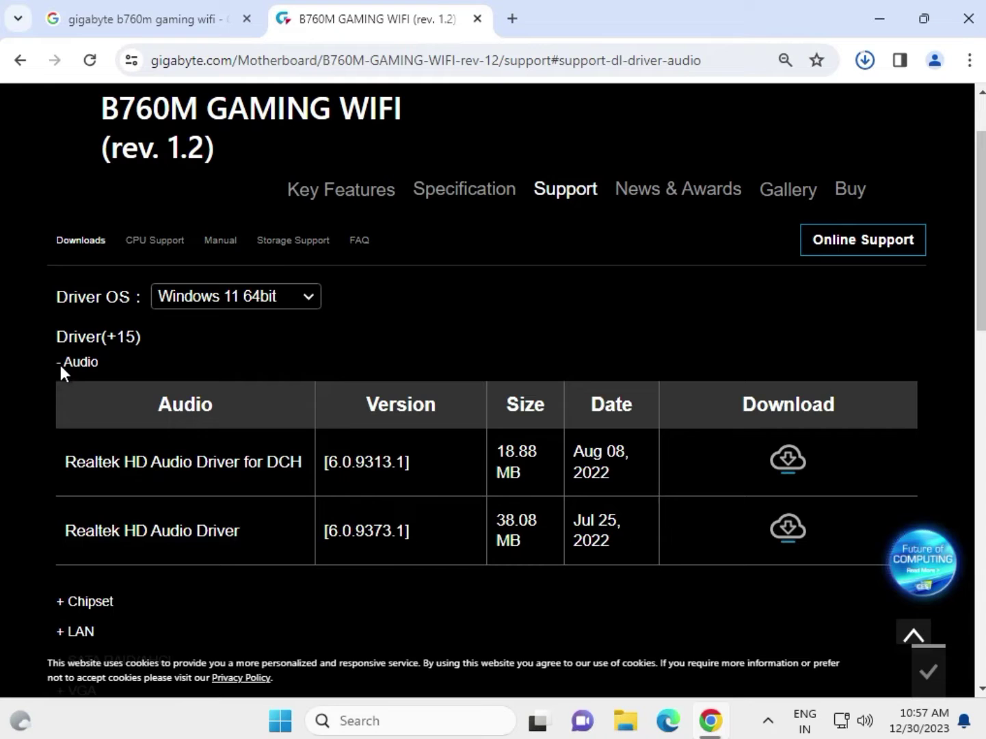
pyautogui.scroll(-2, 64, 362)
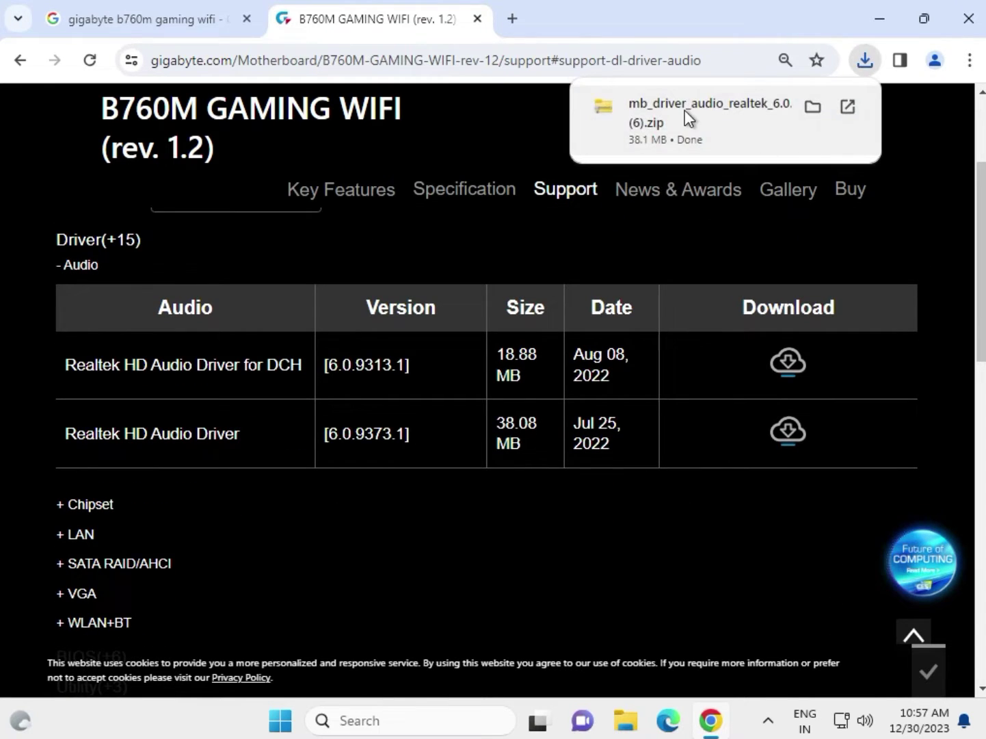
# Step: From the audio zip's 9373.1_UAD folder, launch Setup.exe and approve the UAC prompt
pyautogui.click(684, 117)
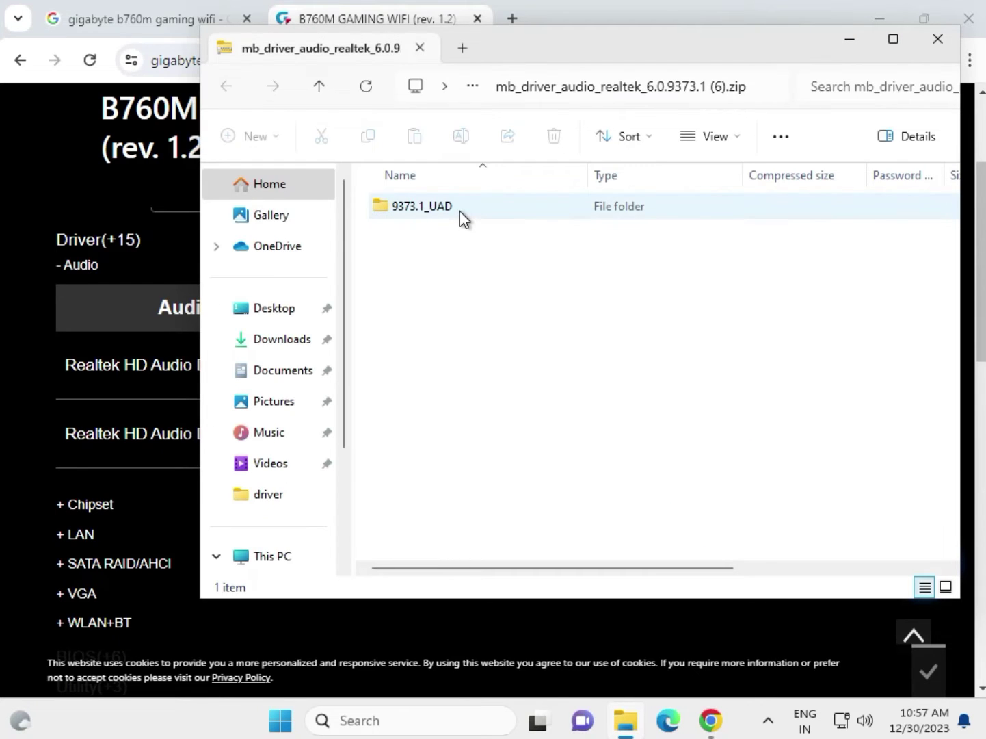
pyautogui.doubleClick(460, 209)
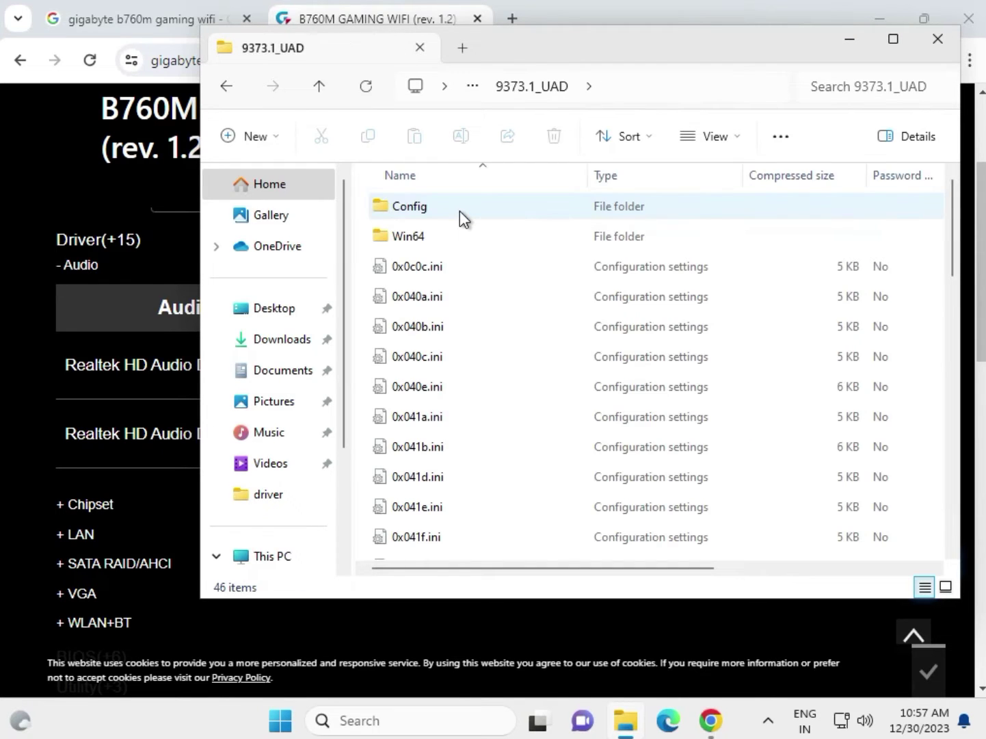
pyautogui.scroll(-11, 507, 350)
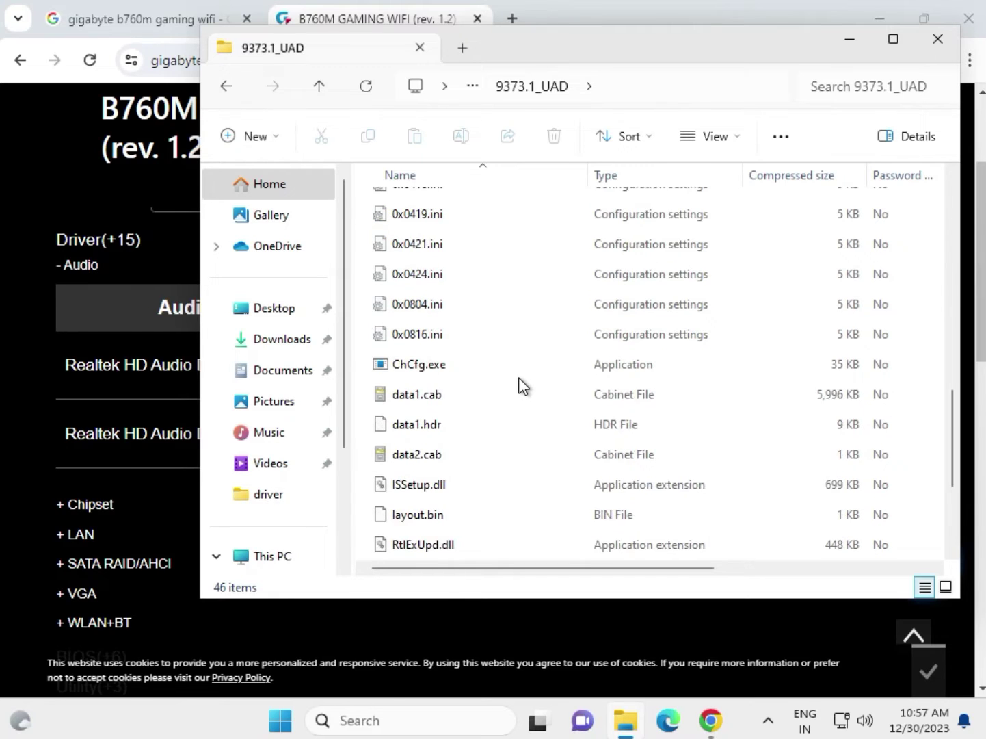
pyautogui.click(416, 428)
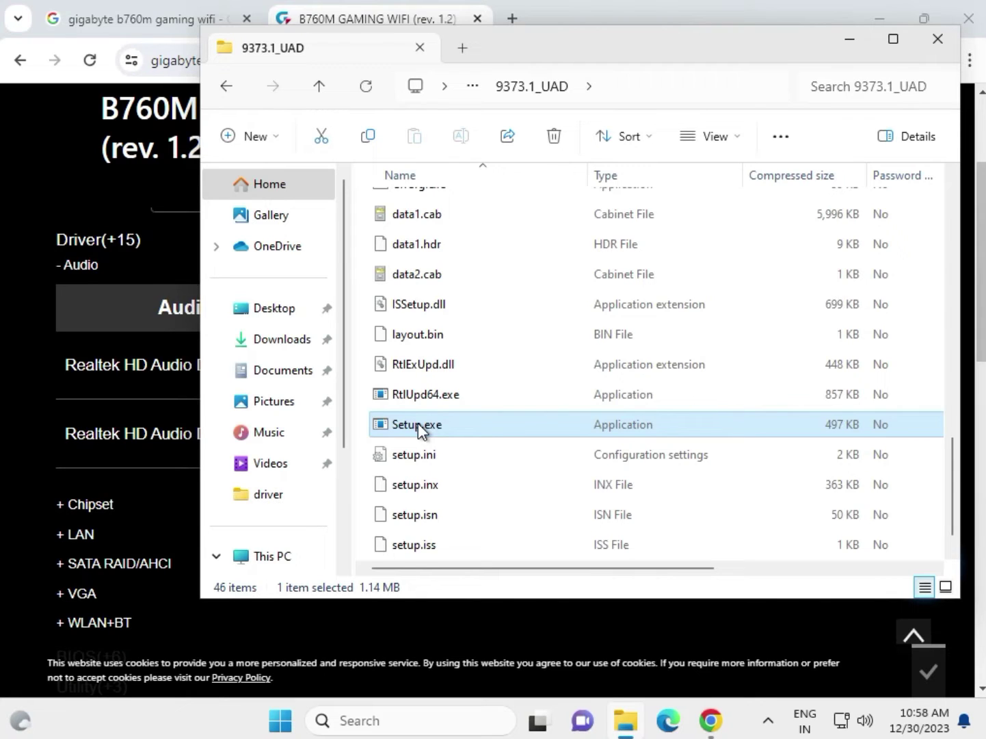
pyautogui.doubleClick(418, 424)
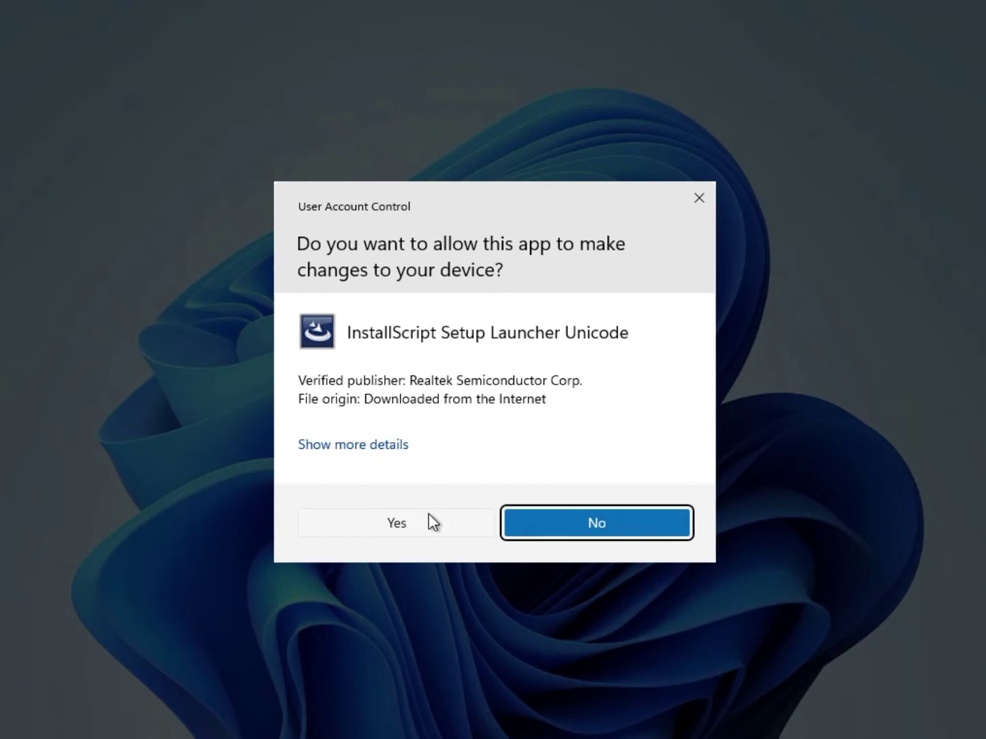
pyautogui.click(429, 520)
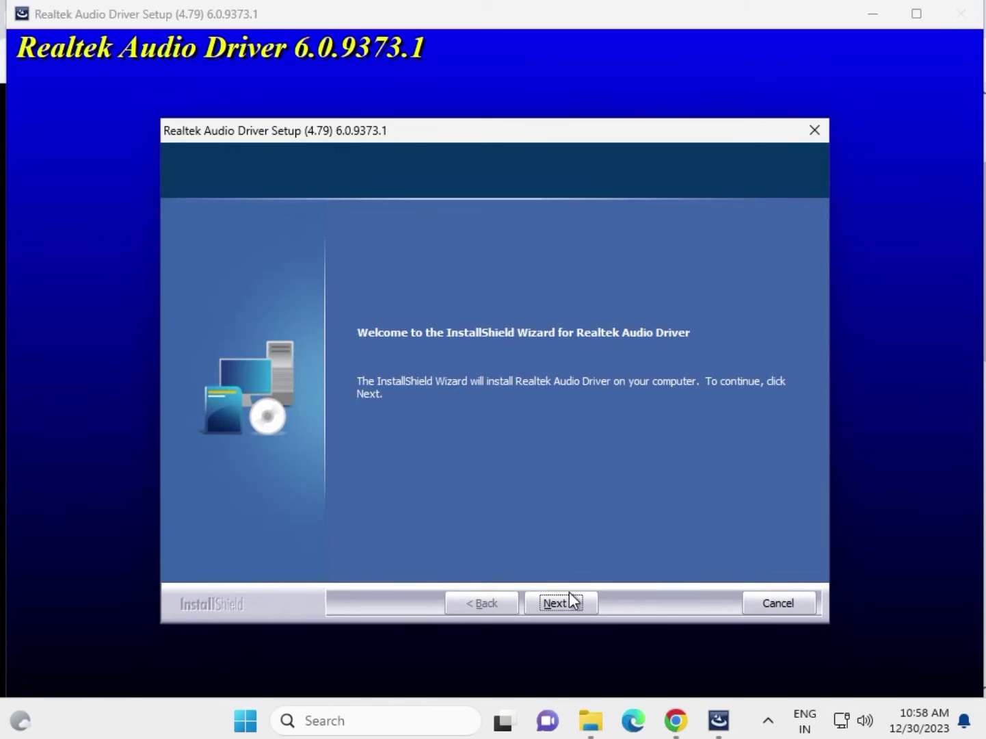
# Step: Install Realtek Audio Driver 6.0.9373.1, choose to restart later, and finish the wizard
pyautogui.click(571, 593)
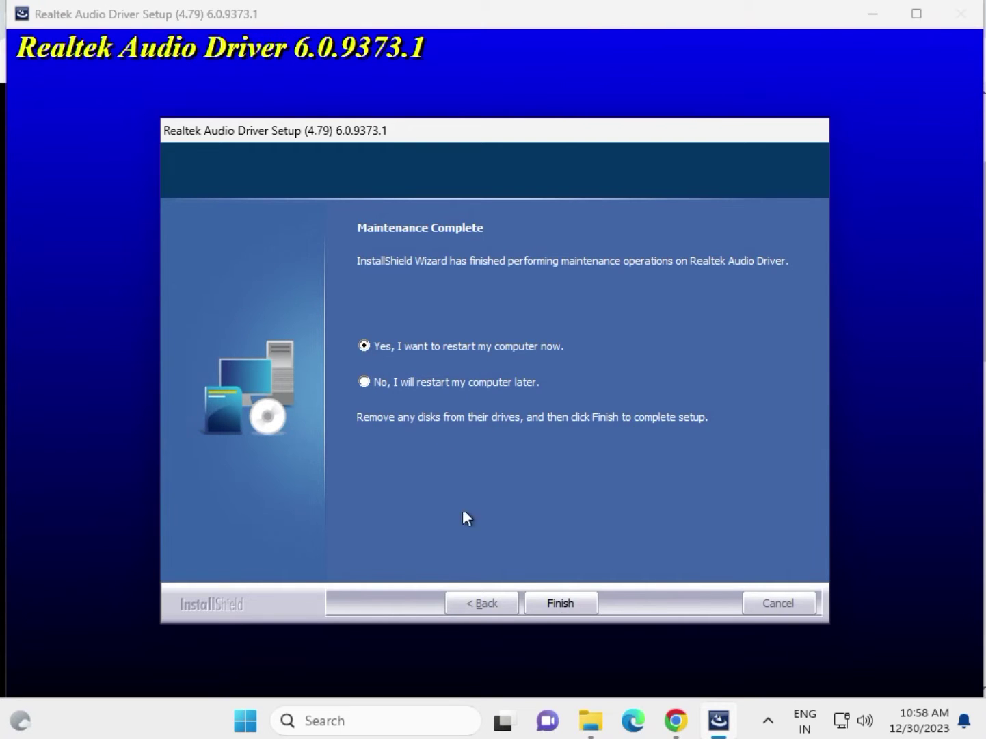
pyautogui.click(374, 383)
pyautogui.click(559, 593)
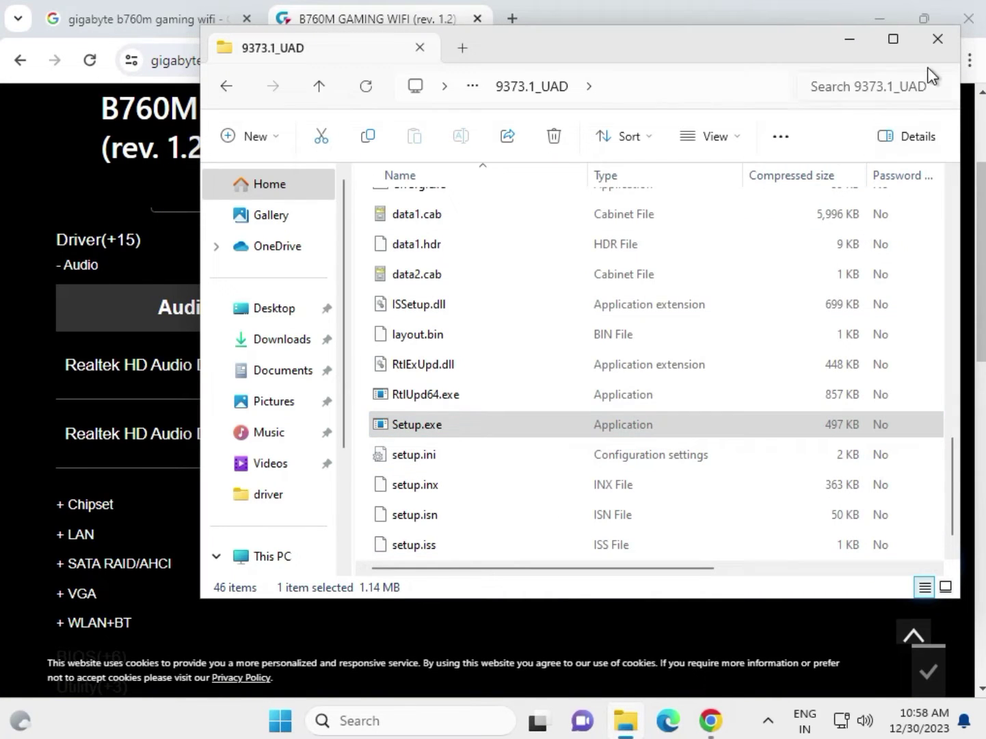
# Step: Close the 9373.1_UAD window, then download and open the Intel GNA Scoring Accelerator zip from Chipset
pyautogui.click(935, 43)
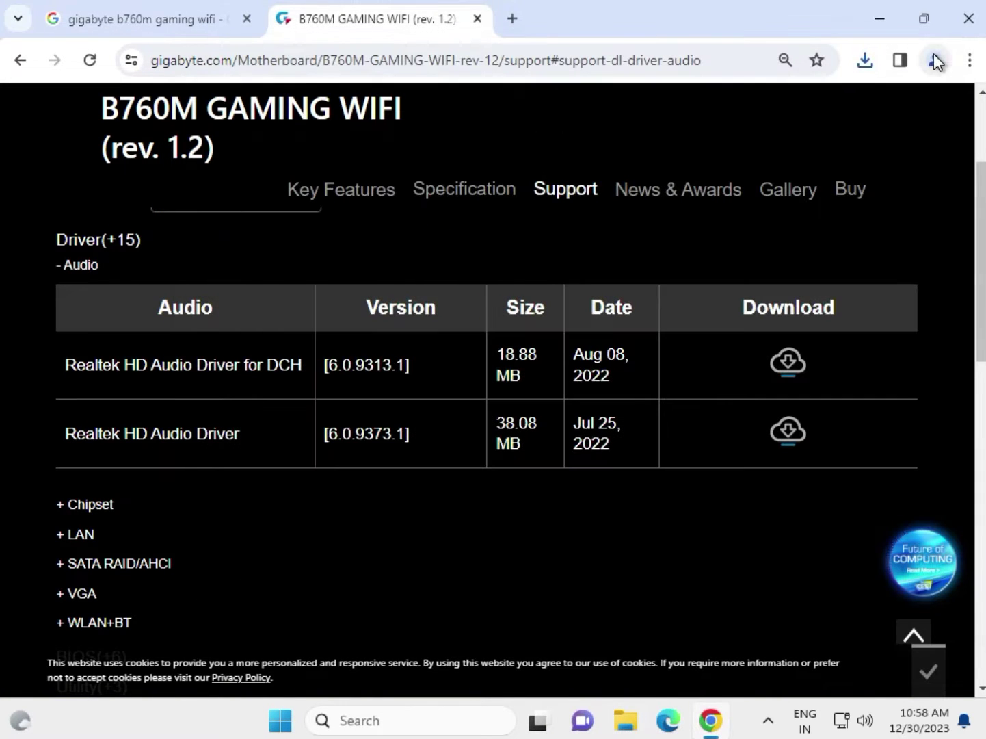
pyautogui.click(71, 503)
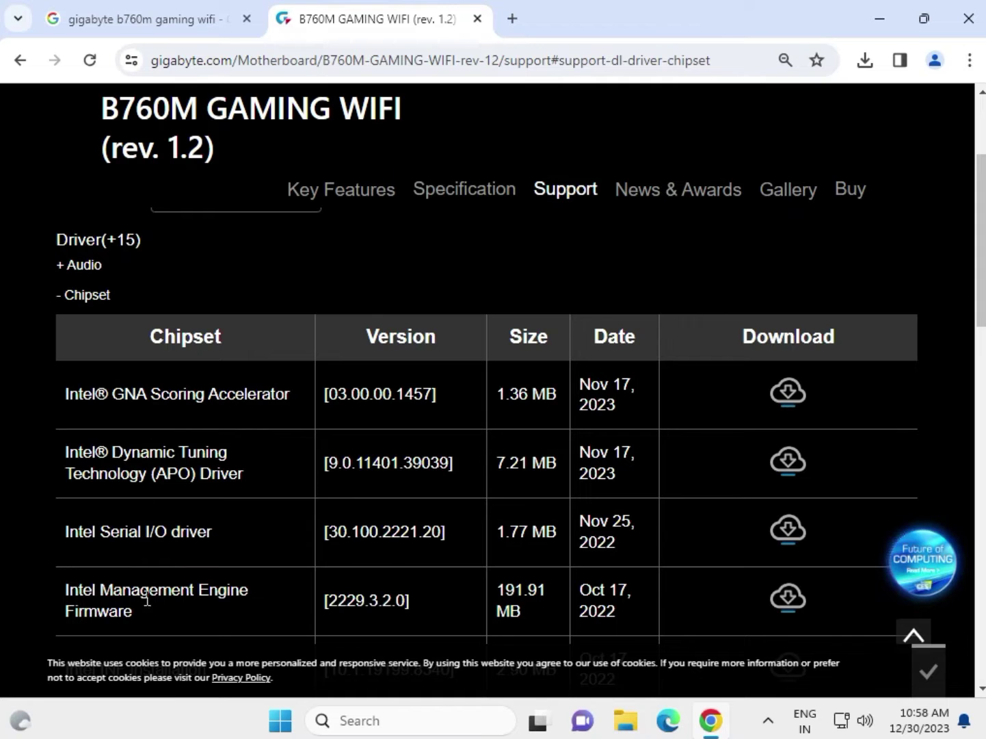
pyautogui.click(789, 393)
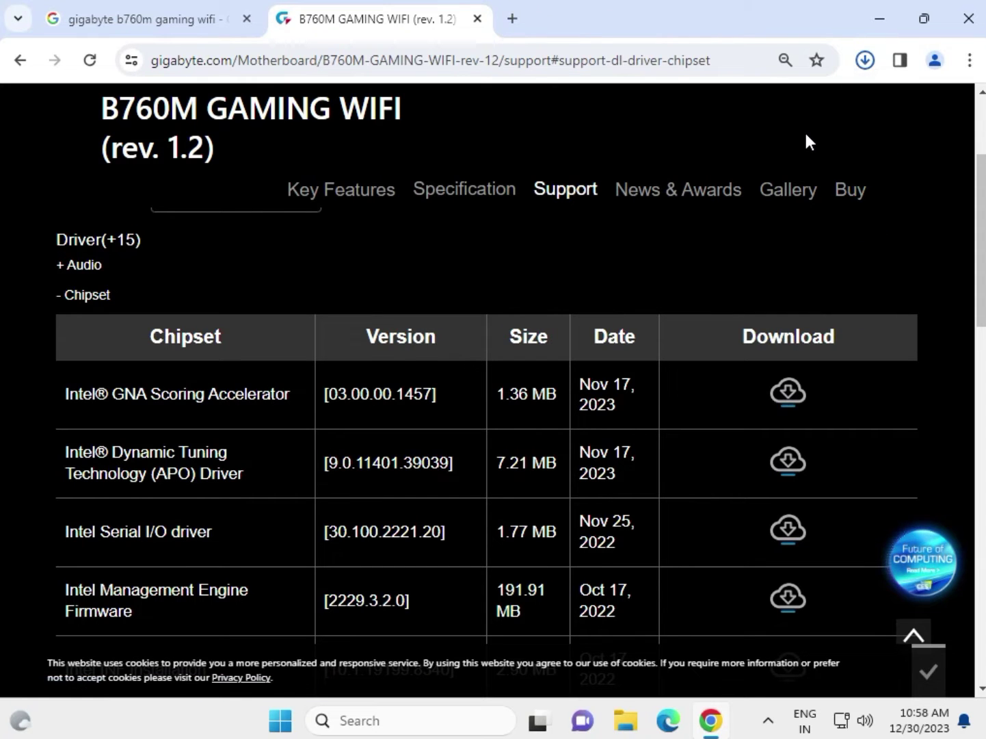
pyautogui.click(742, 134)
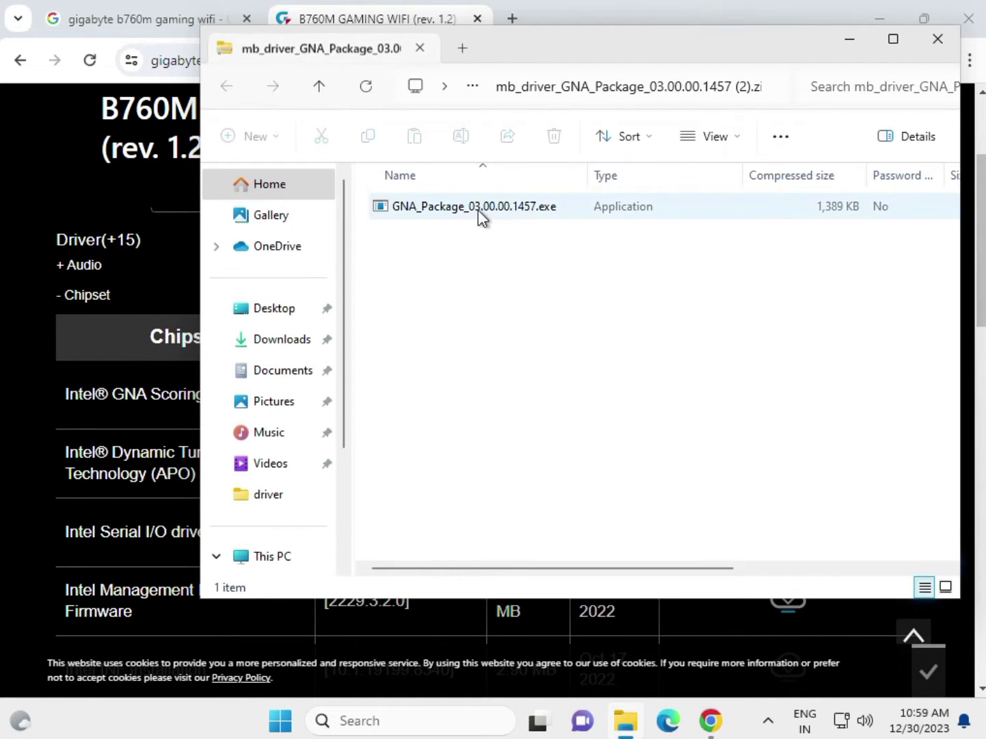
# Step: Run the GNA package installer, dismiss its enable-in-BIOS message, and close the zip window
pyautogui.doubleClick(478, 209)
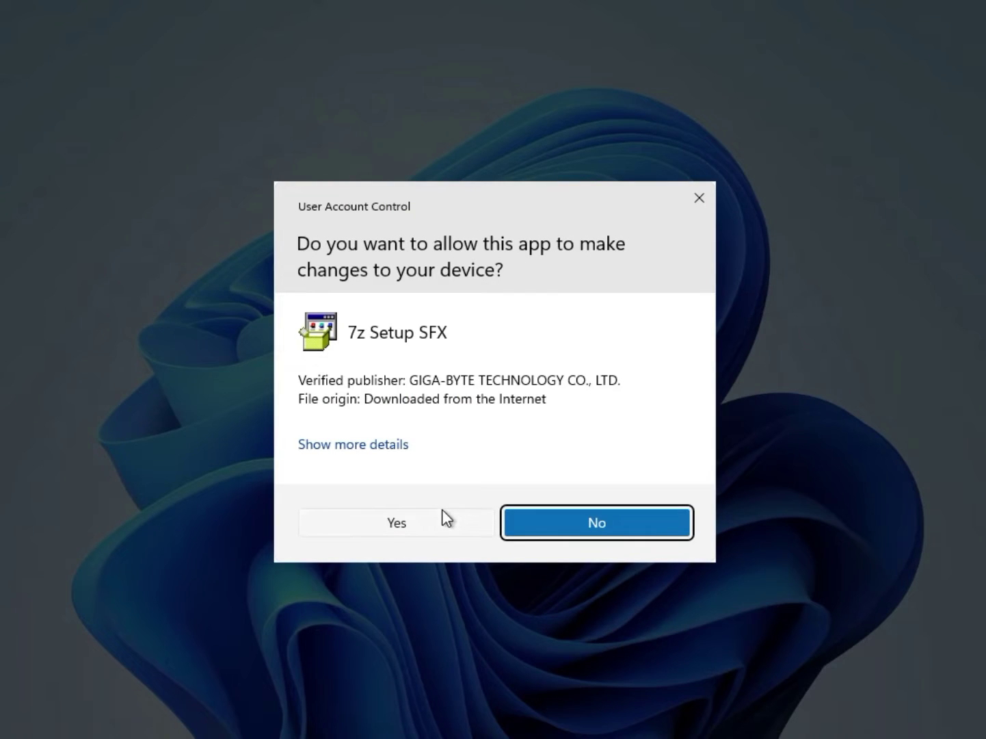
pyautogui.click(442, 510)
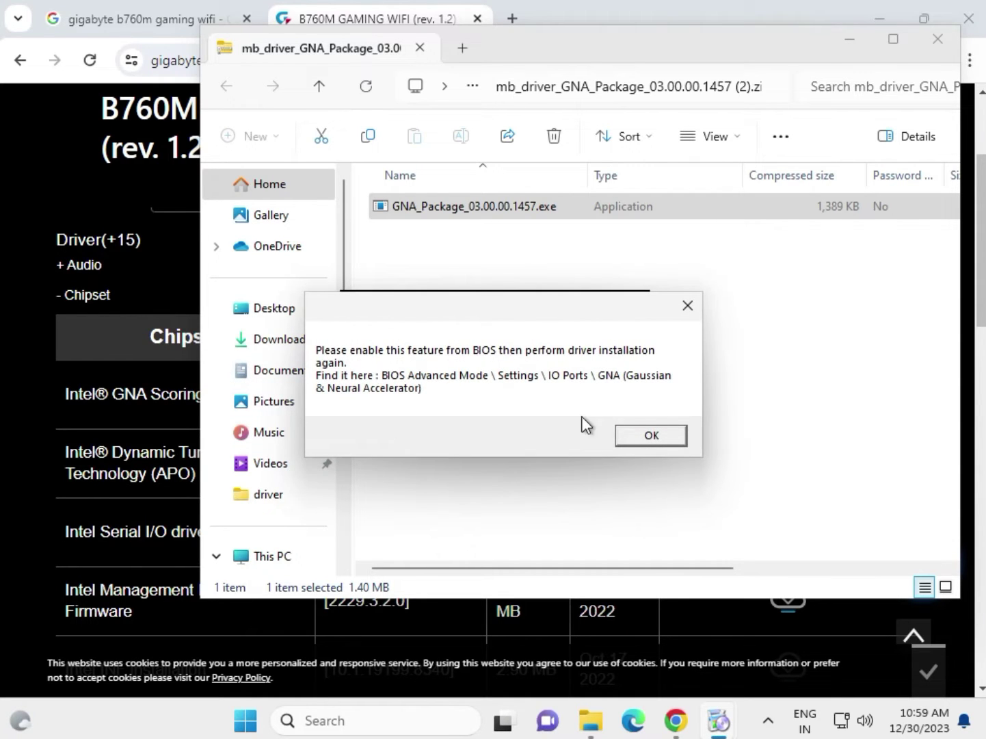
pyautogui.click(643, 436)
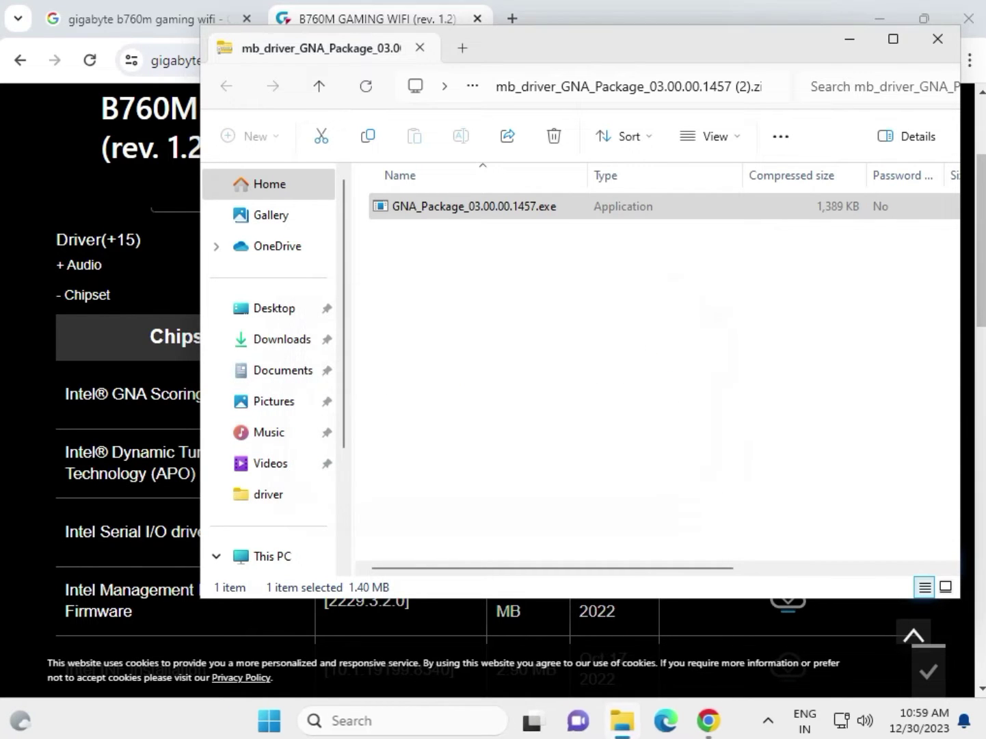
pyautogui.click(937, 39)
# Step: Expand the LAN list and download the Realtek LAN Driver zip (4.6 MB)
pyautogui.scroll(-4, 31, 383)
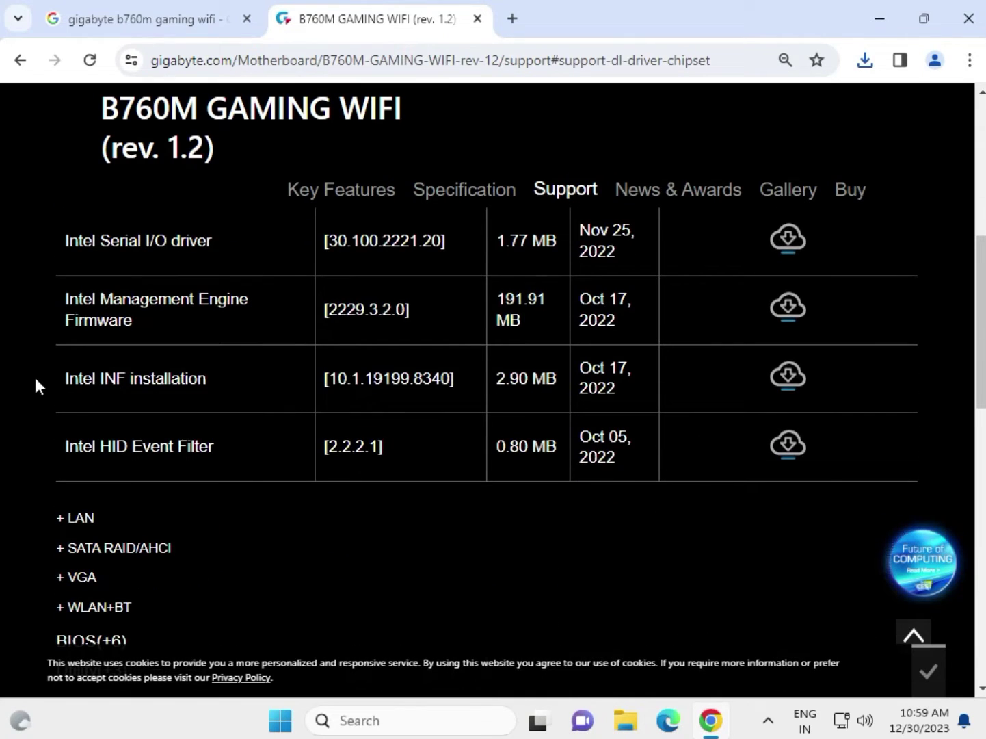
pyautogui.click(60, 515)
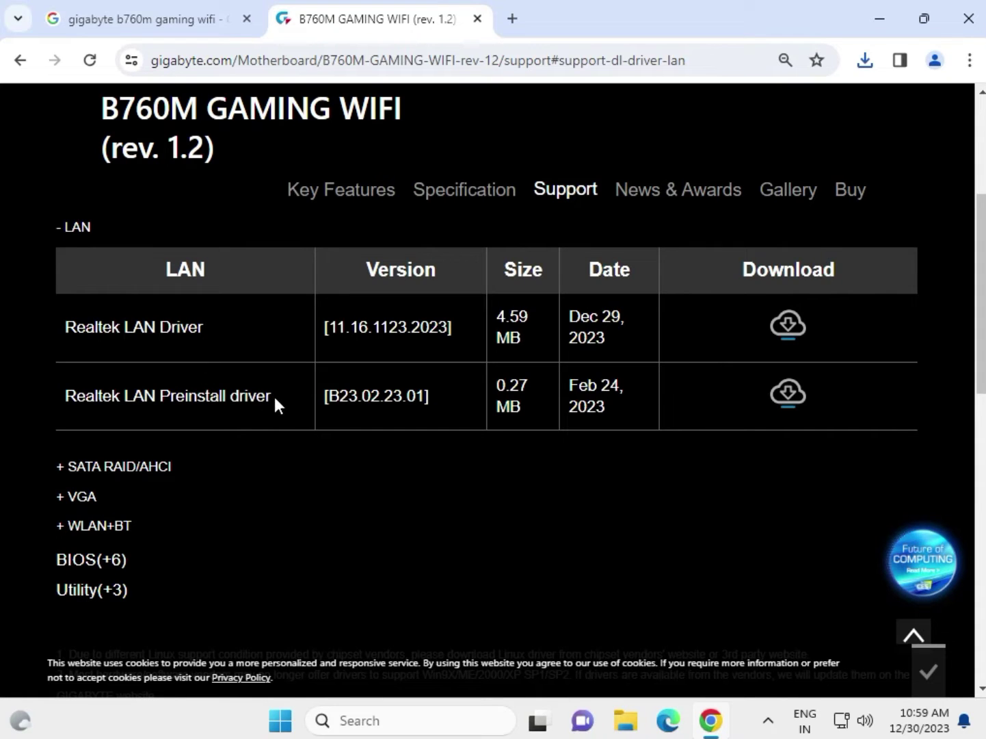
pyautogui.moveTo(275, 397); pyautogui.dragTo(65, 396)
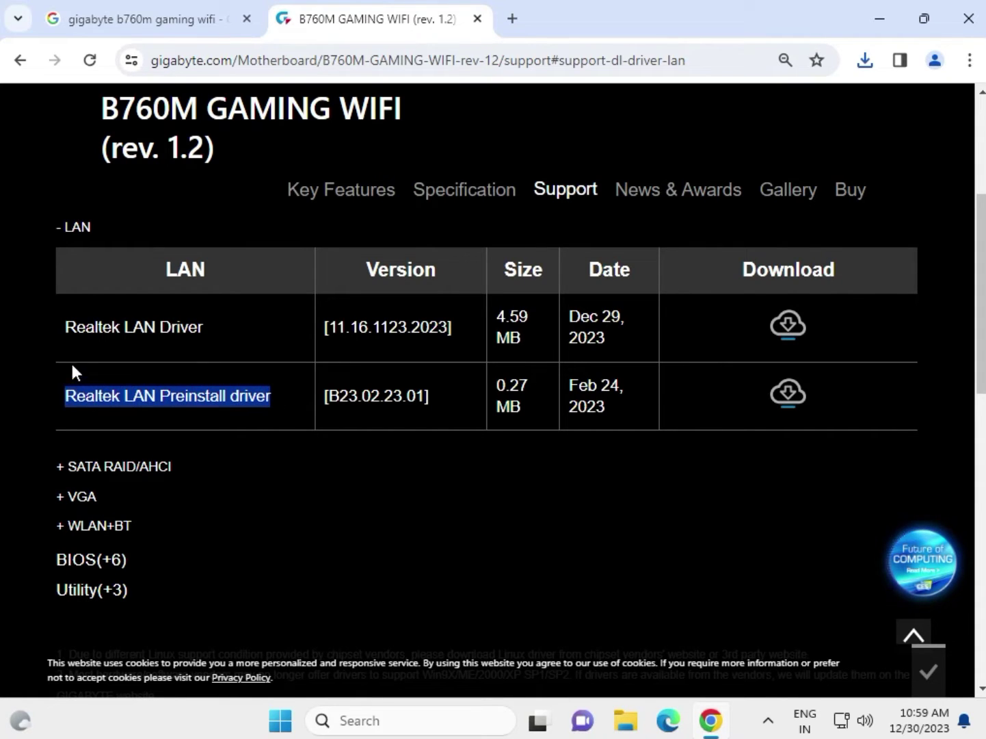
pyautogui.moveTo(66, 325); pyautogui.dragTo(273, 332)
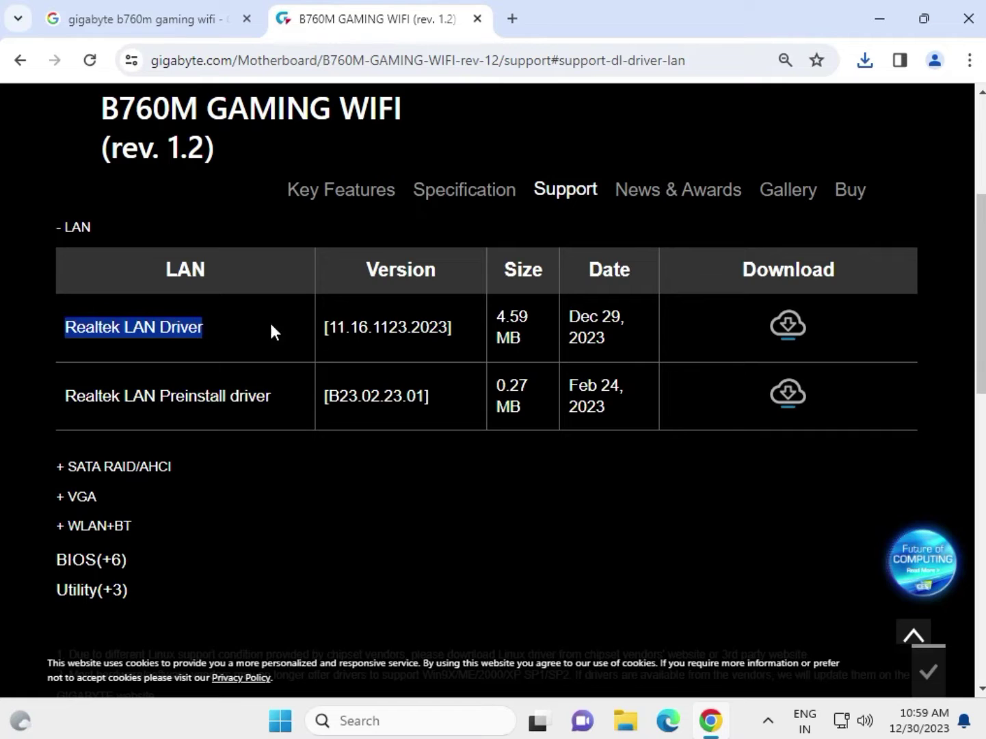
pyautogui.click(781, 327)
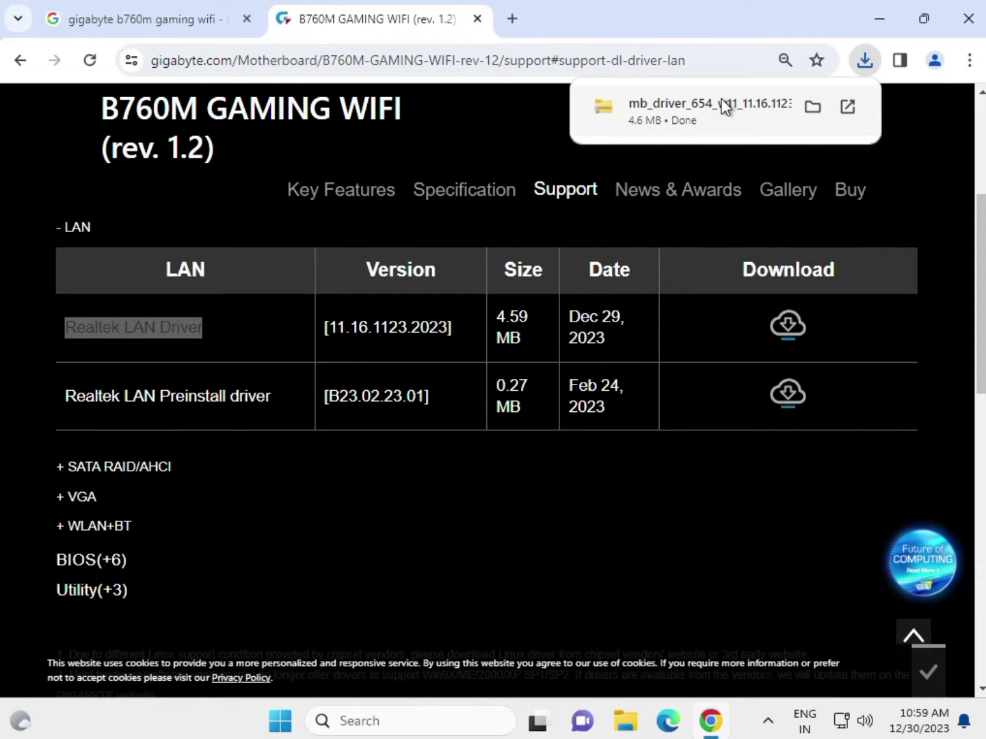
# Step: Run the Realtek LAN Driver 11.16.1123.2023 application from the downloaded zip and approve it
pyautogui.click(712, 103)
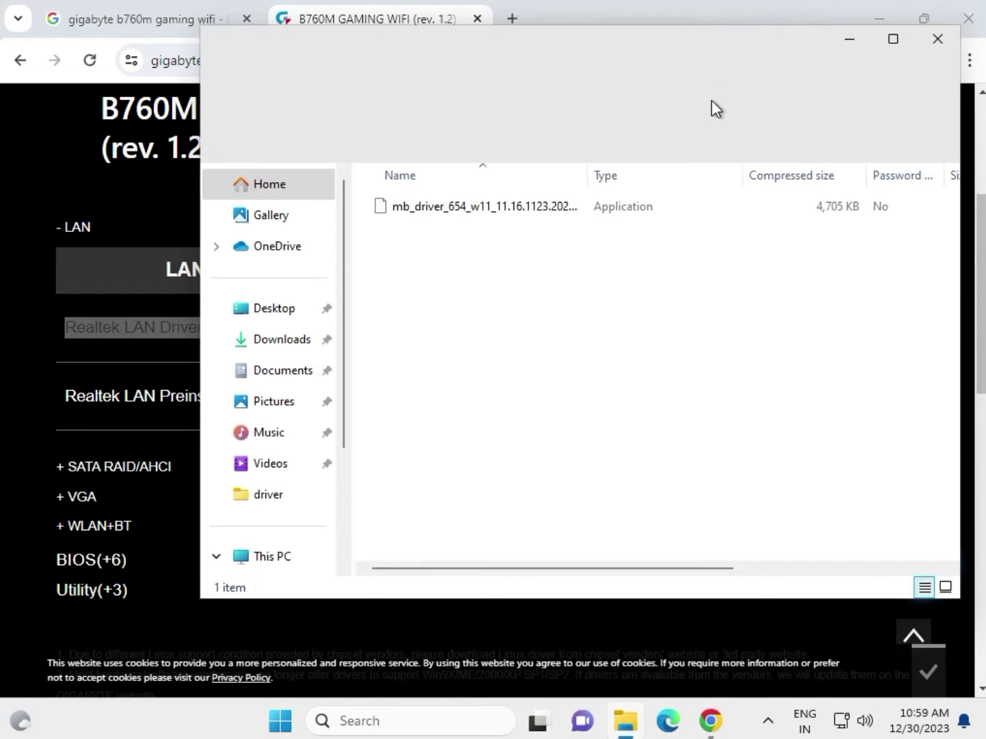
pyautogui.doubleClick(508, 206)
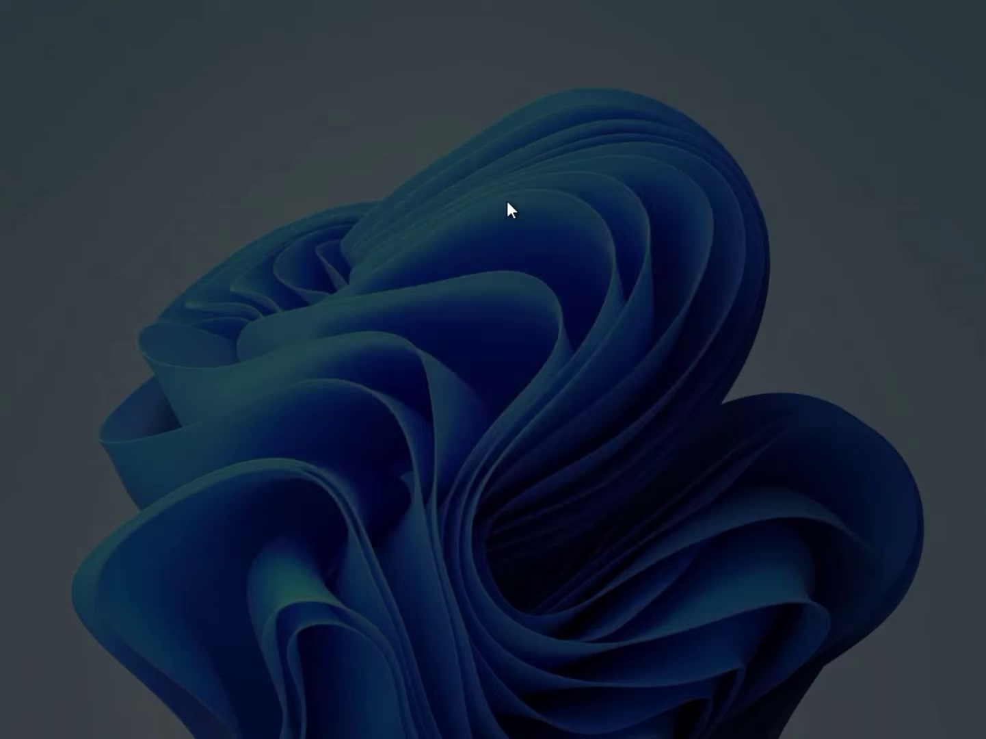
pyautogui.click(435, 521)
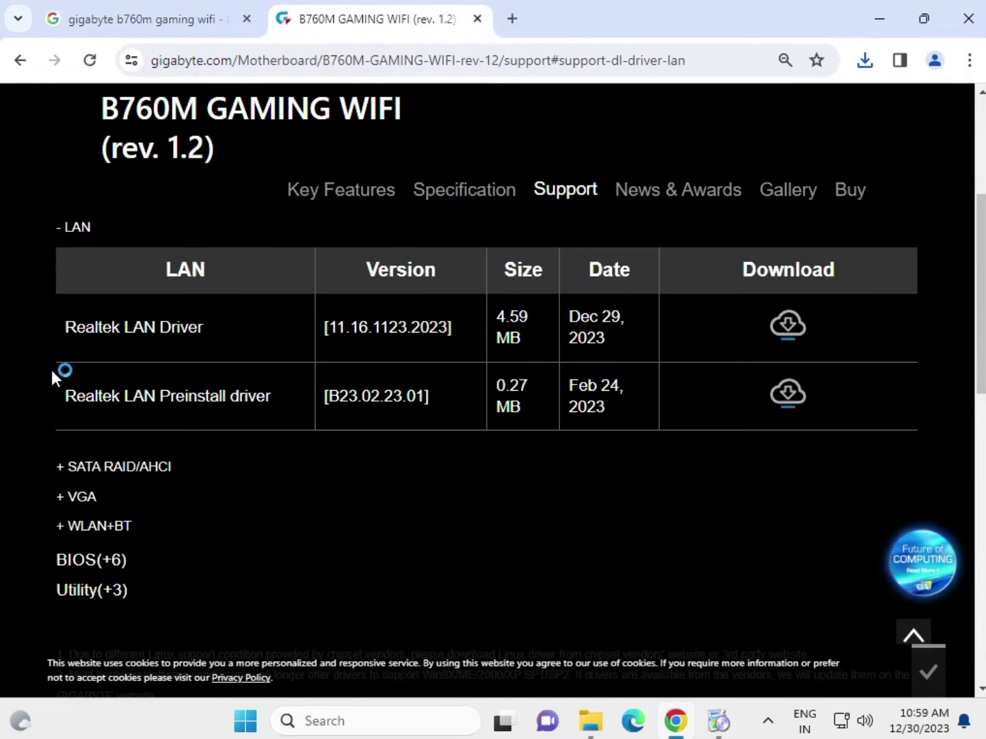
# Step: Expand SATA RAID/AHCI and download the Intel SATA Preinstall driver zip (5.6 MB)
pyautogui.click(62, 467)
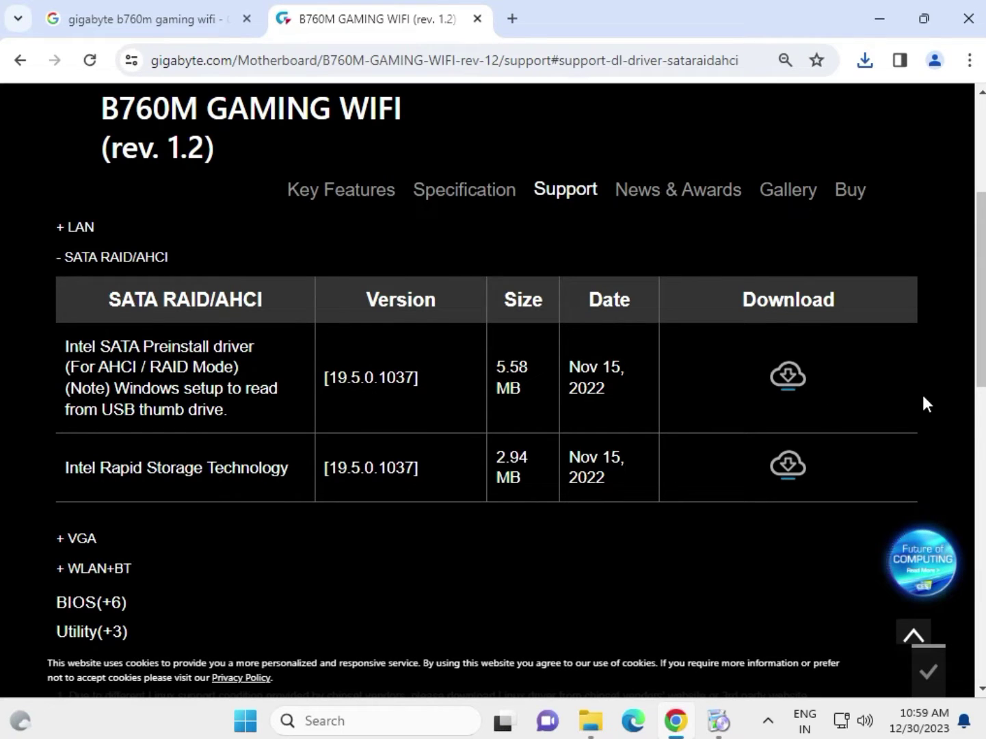
pyautogui.click(783, 377)
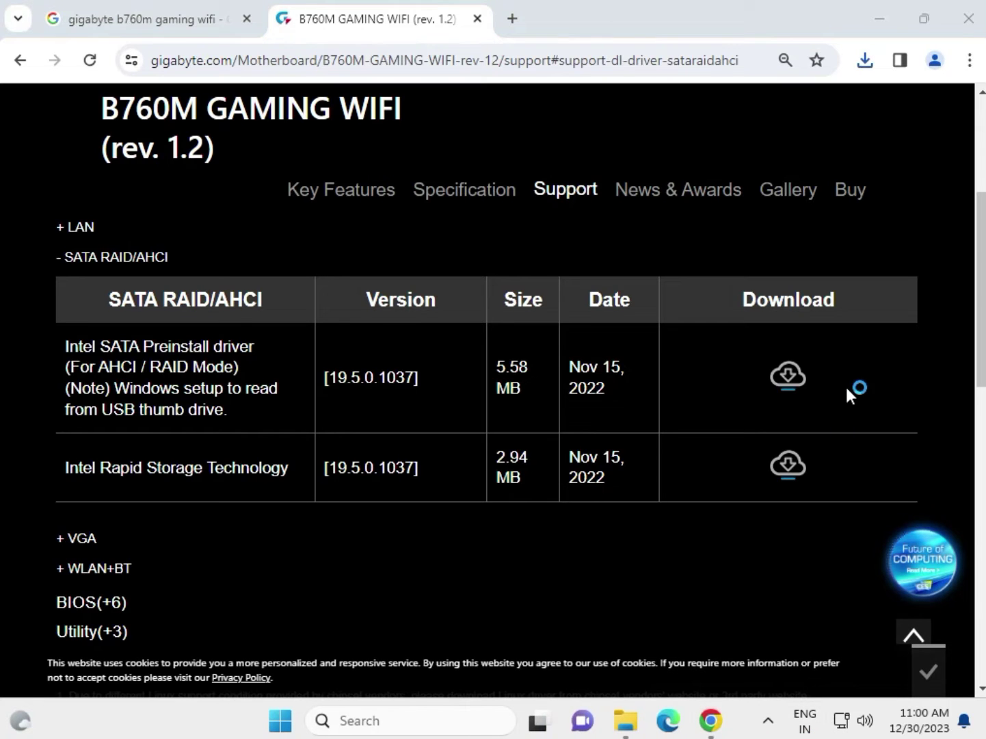
# Step: Open the Intel RST zip from Chrome's downloads, reopening it after closing the IRST window
pyautogui.click(863, 63)
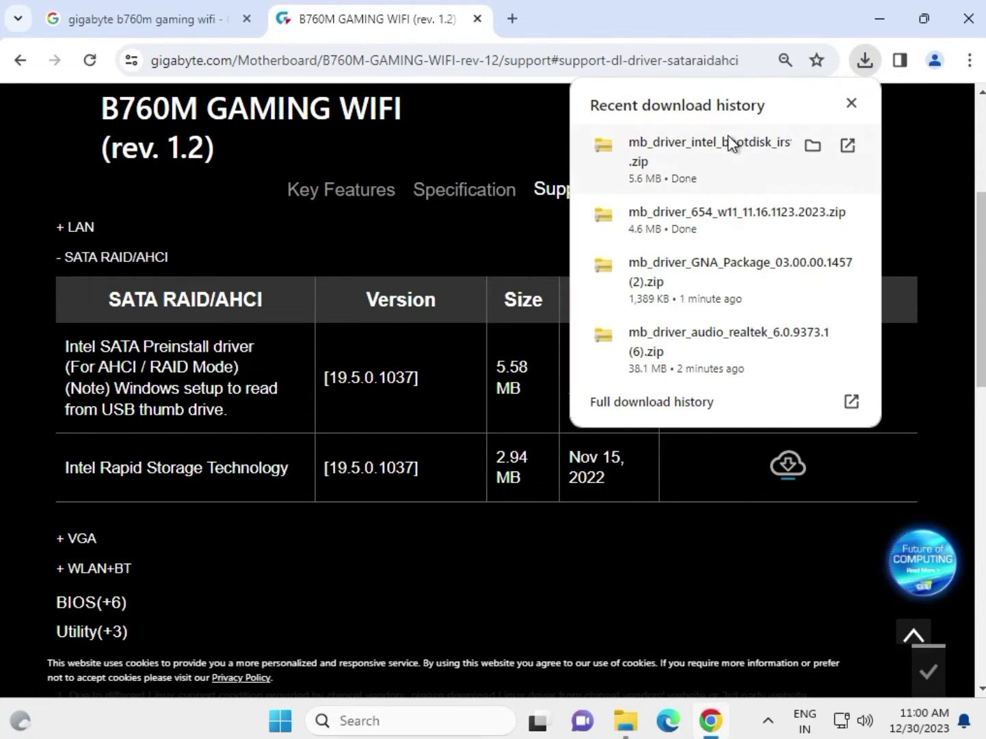
pyautogui.click(724, 146)
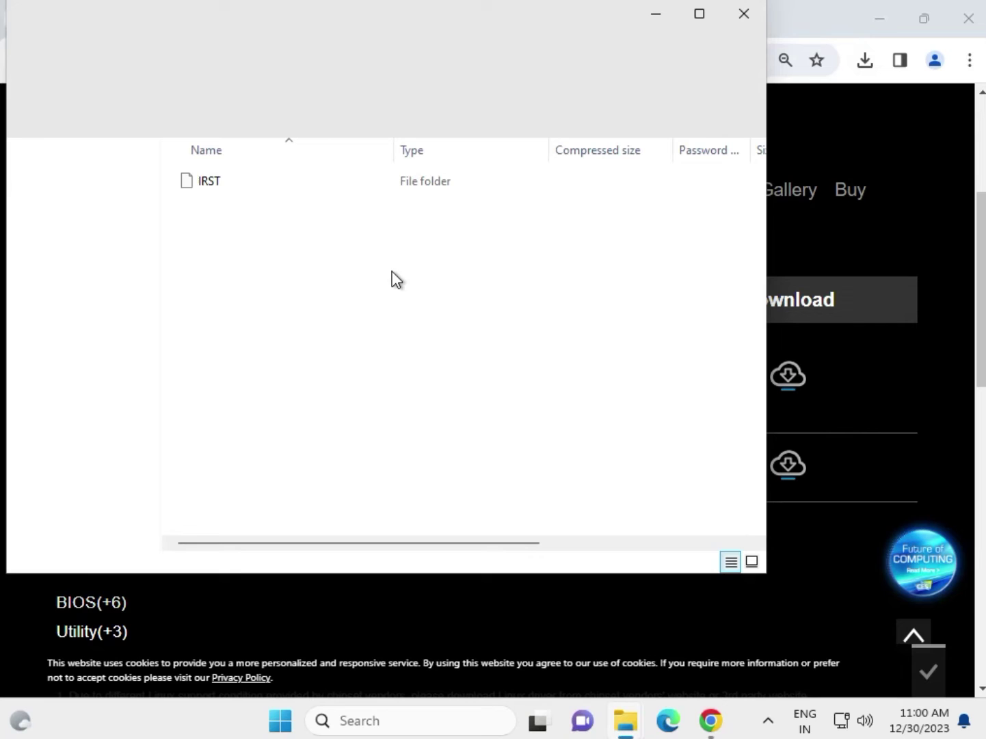
pyautogui.click(244, 181)
pyautogui.doubleClick(243, 181)
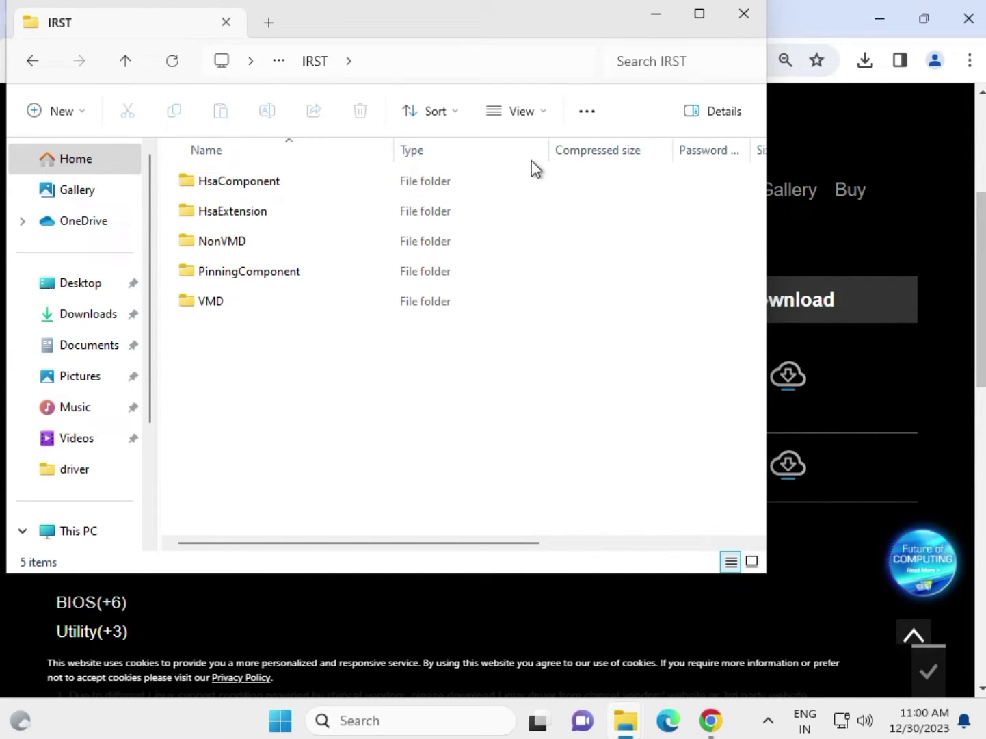
pyautogui.hotkey('alt', 'F4')
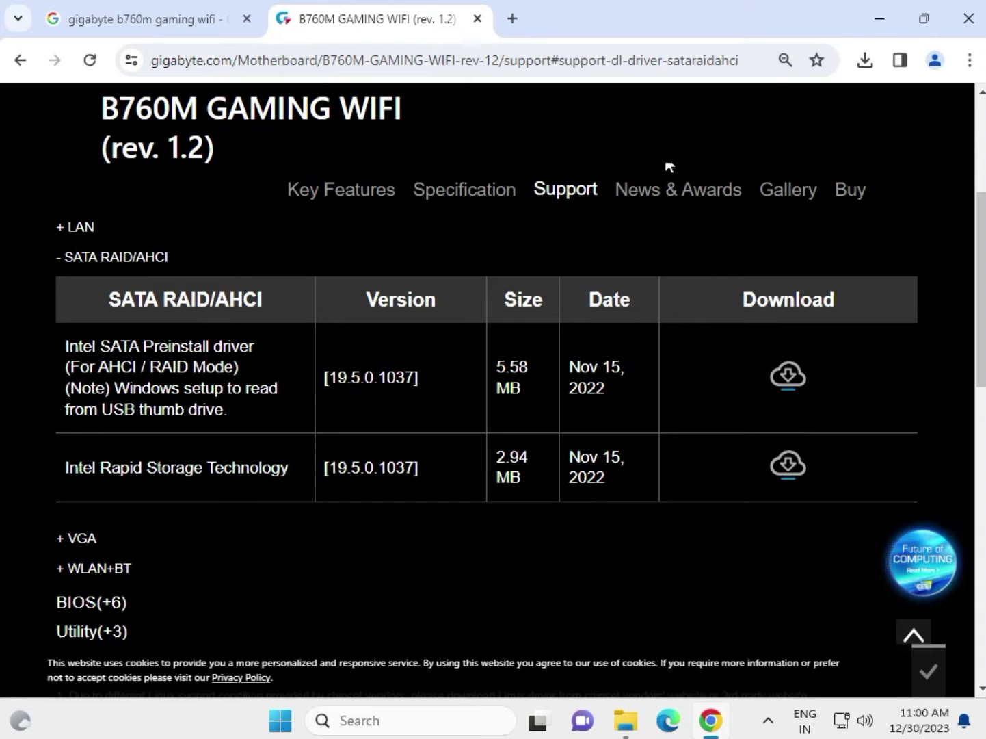
pyautogui.click(864, 62)
pyautogui.click(709, 138)
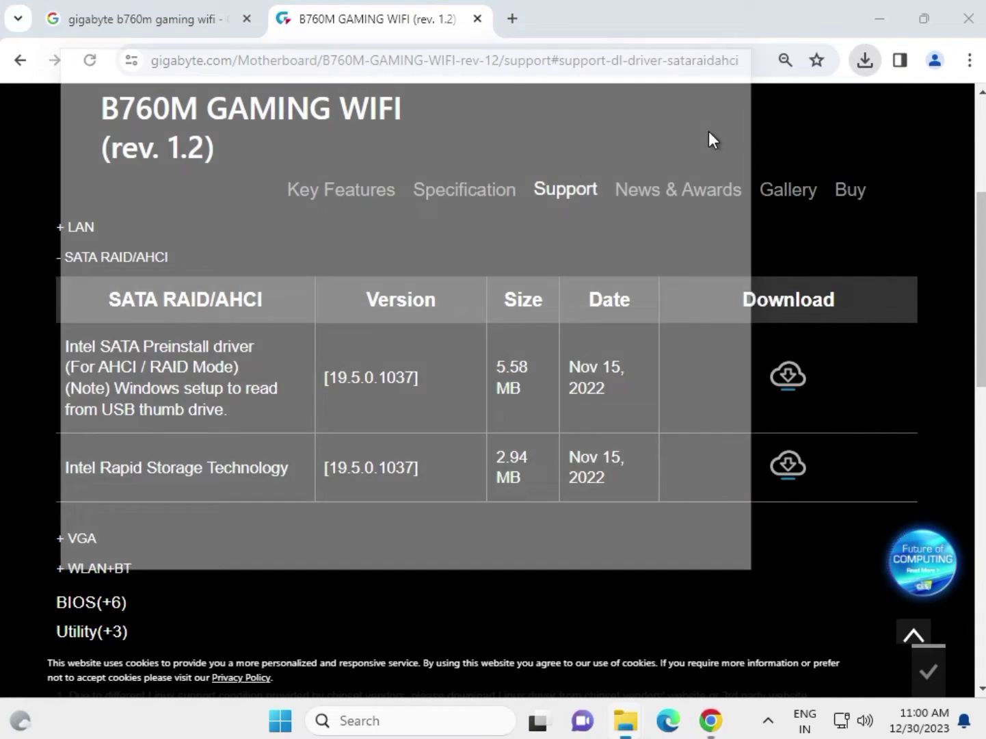
# Step: Browse the IRST subfolders HsaComponent, HsaExtension, NonVMD and PinningComponent
pyautogui.doubleClick(316, 208)
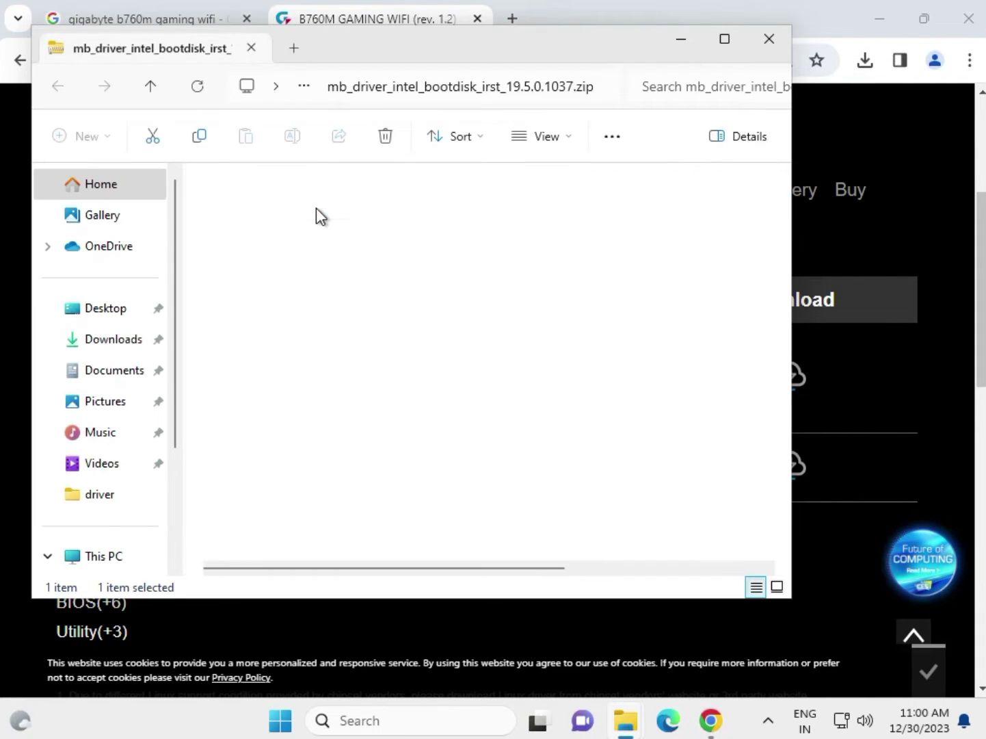
pyautogui.doubleClick(315, 207)
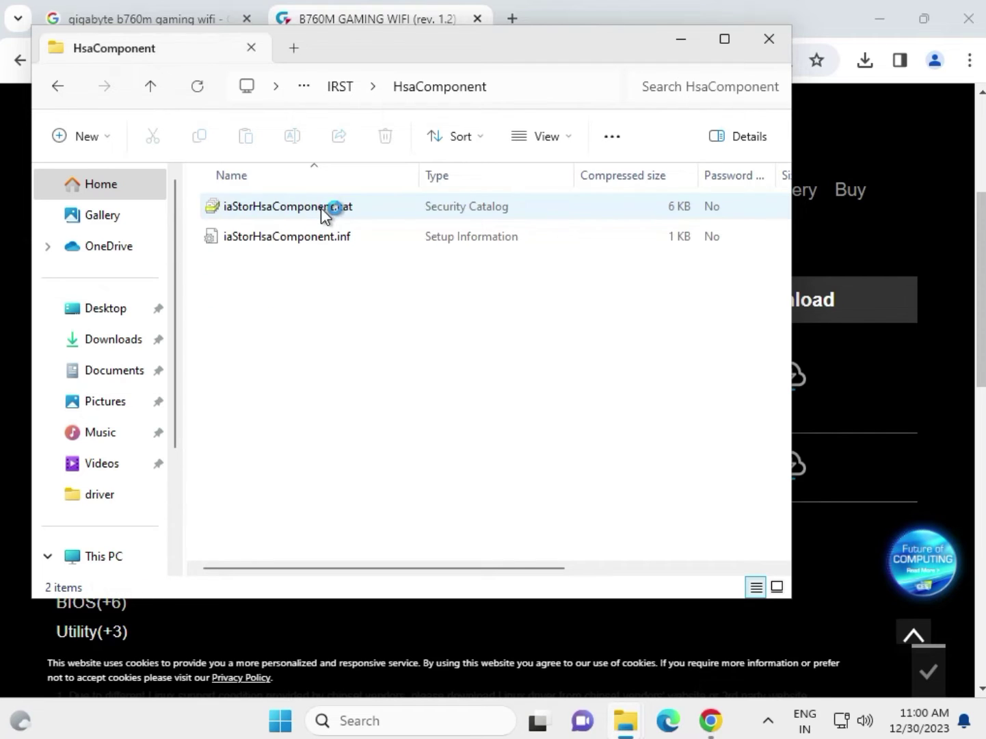
pyautogui.click(346, 88)
pyautogui.doubleClick(315, 231)
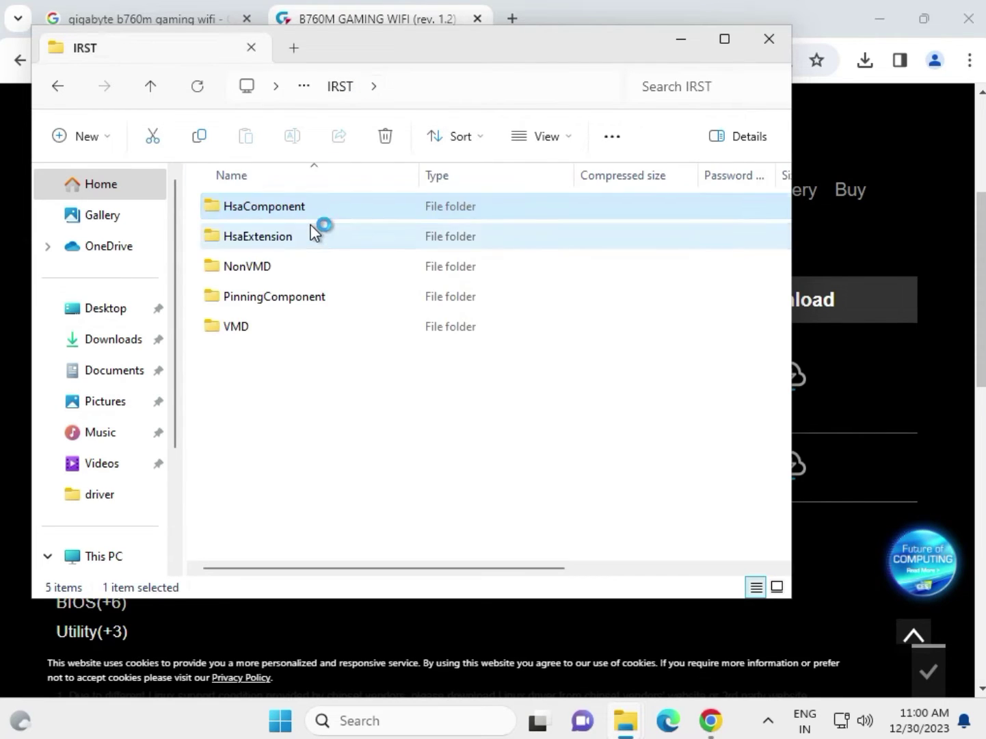
pyautogui.click(342, 88)
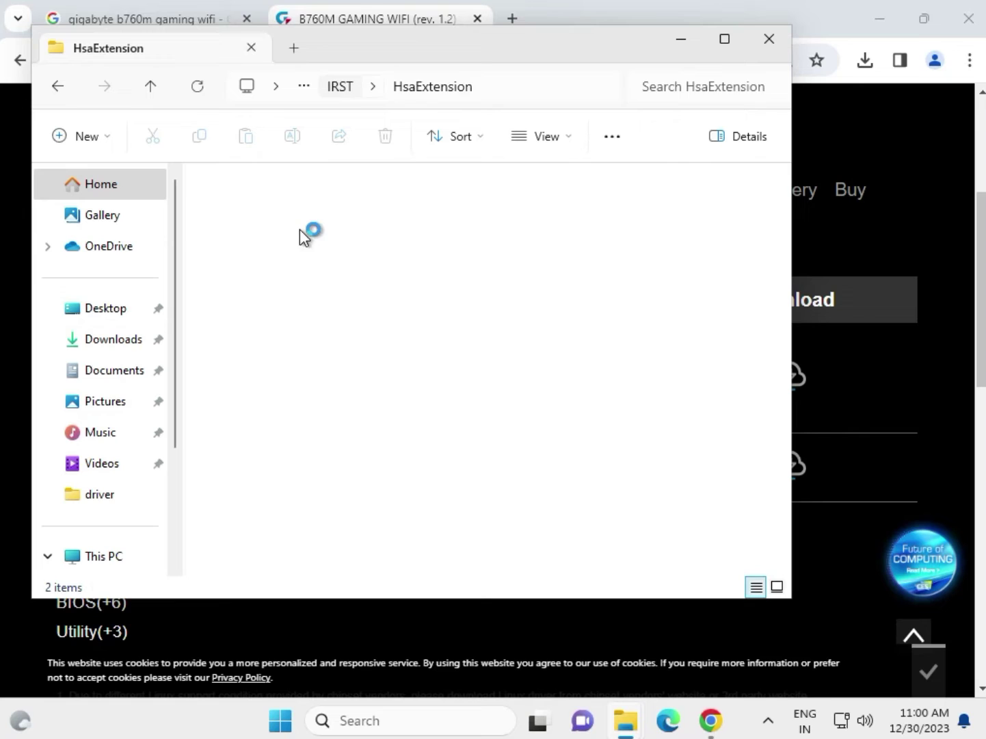
pyautogui.click(292, 256)
pyautogui.doubleClick(292, 261)
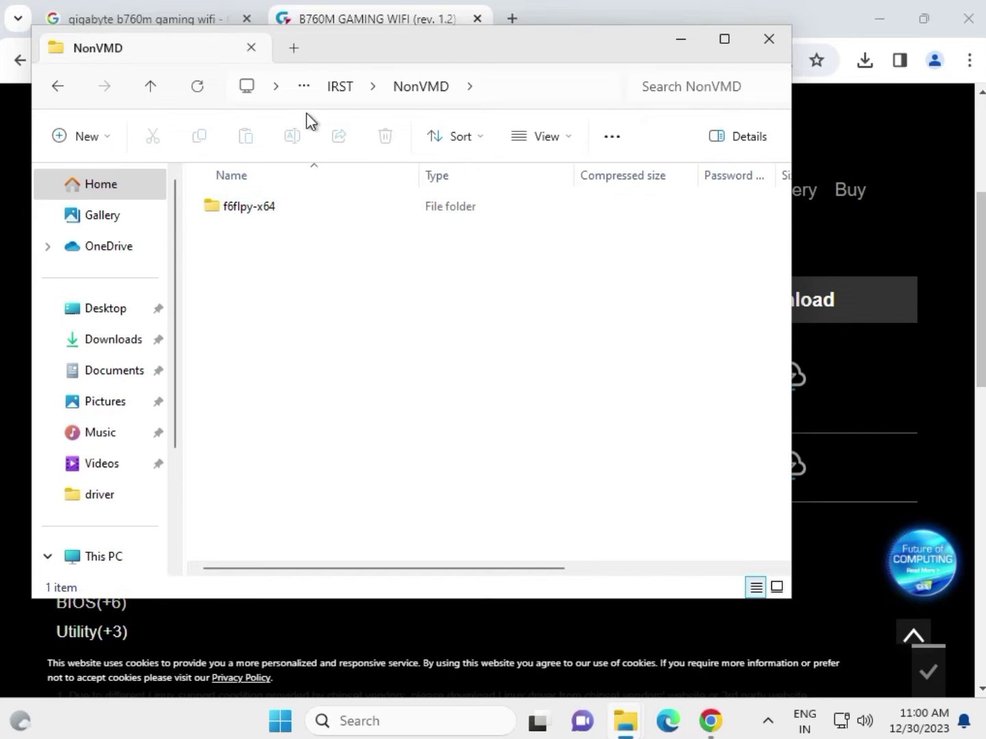
pyautogui.click(342, 89)
pyautogui.doubleClick(297, 288)
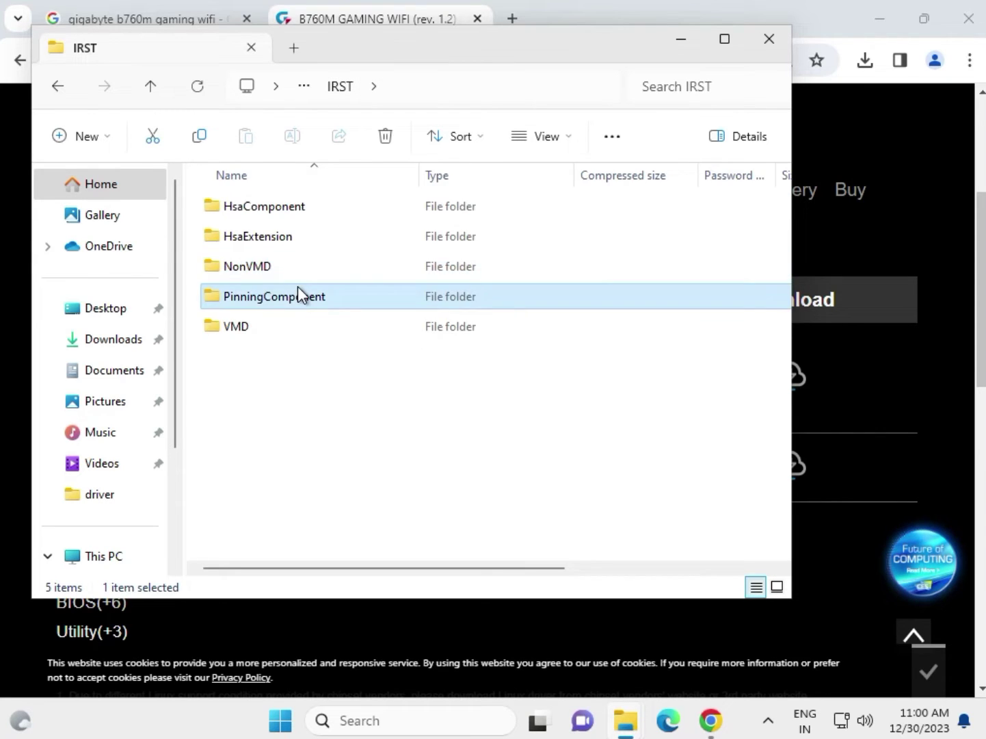
pyautogui.click(353, 88)
# Step: Open IRST\VMD\f6vmdflpy-x64 and run RstMwService.exe without extracting first
pyautogui.doubleClick(307, 335)
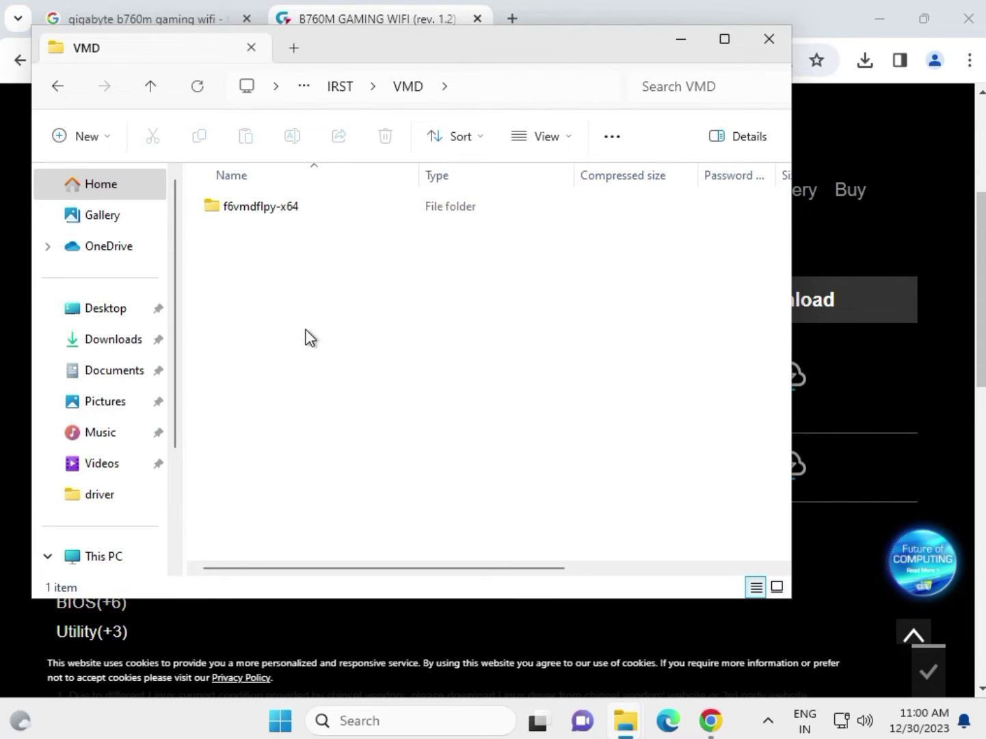
pyautogui.doubleClick(332, 217)
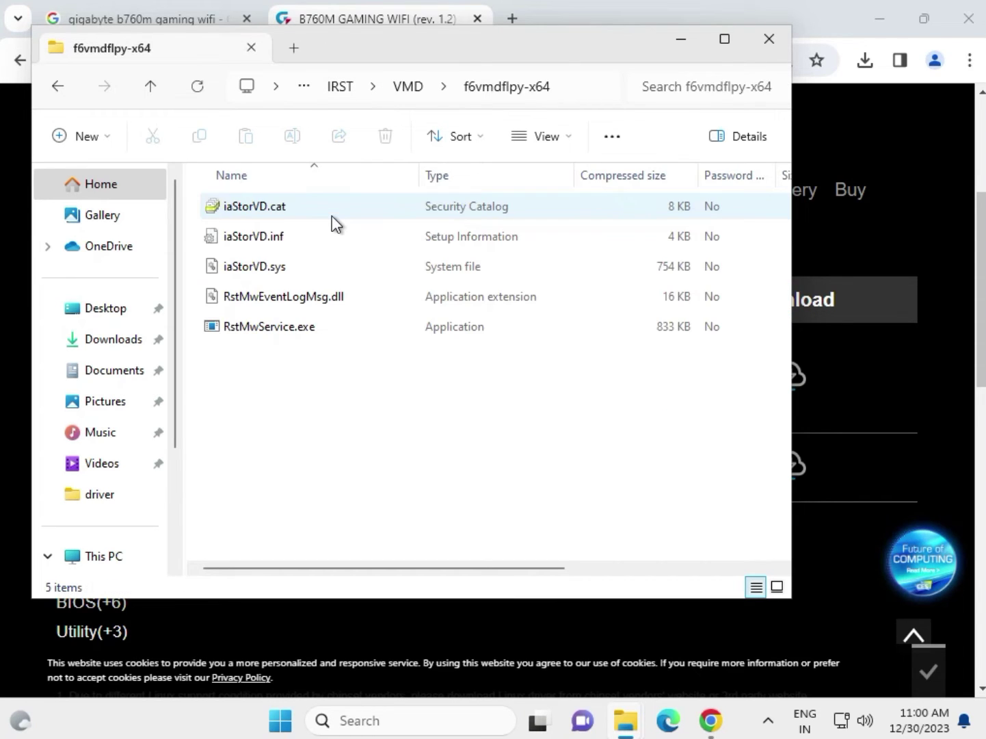
pyautogui.doubleClick(274, 323)
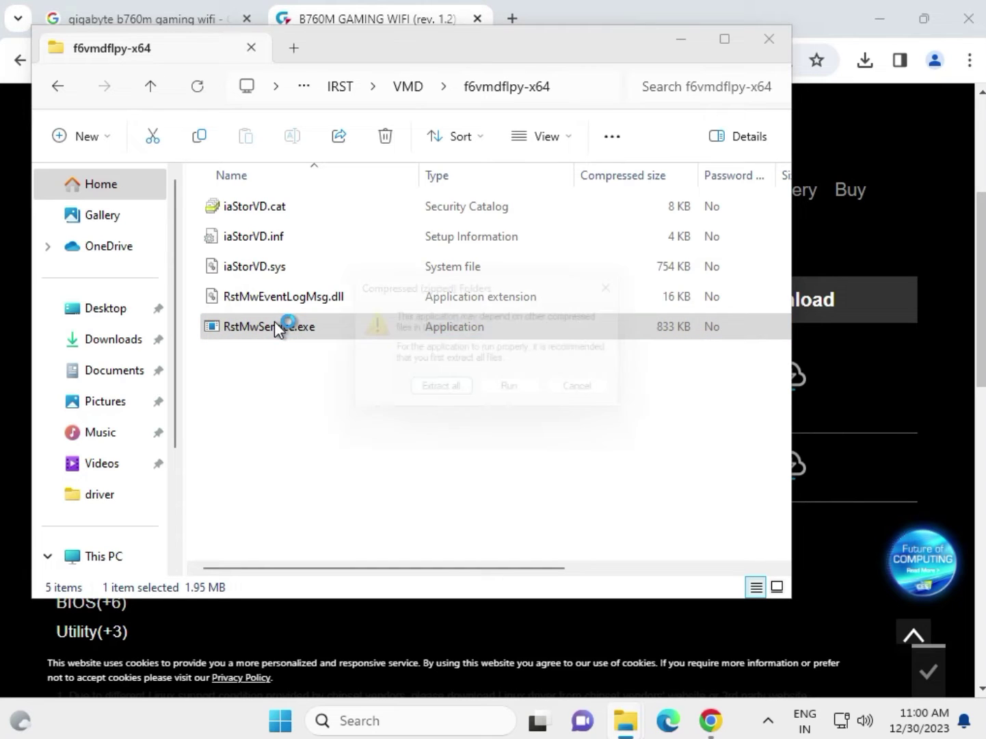
pyautogui.click(511, 398)
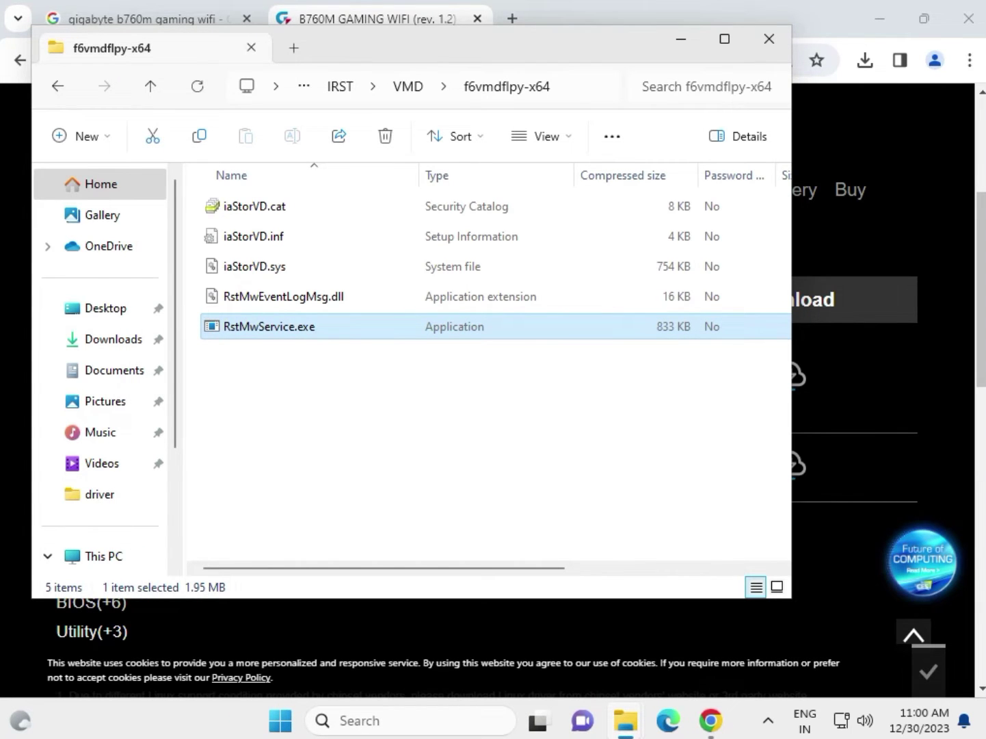
# Step: Expand the VGA list and download the 770 MB Intel Graphic Driver 31.0.101.3302 zip
pyautogui.click(866, 290)
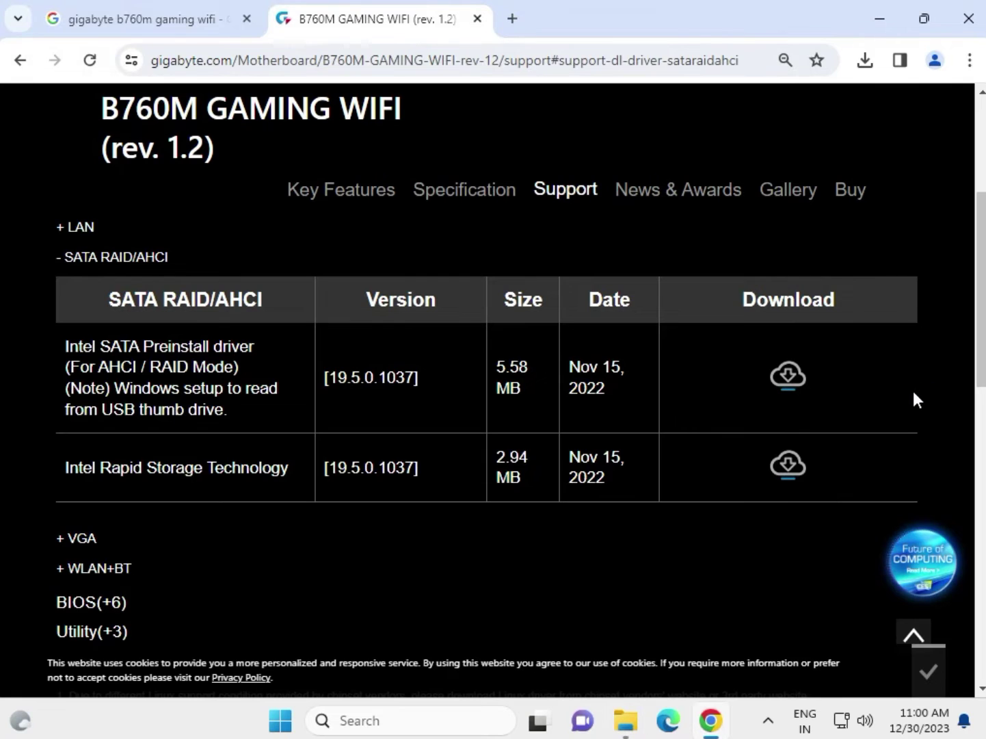
pyautogui.click(69, 535)
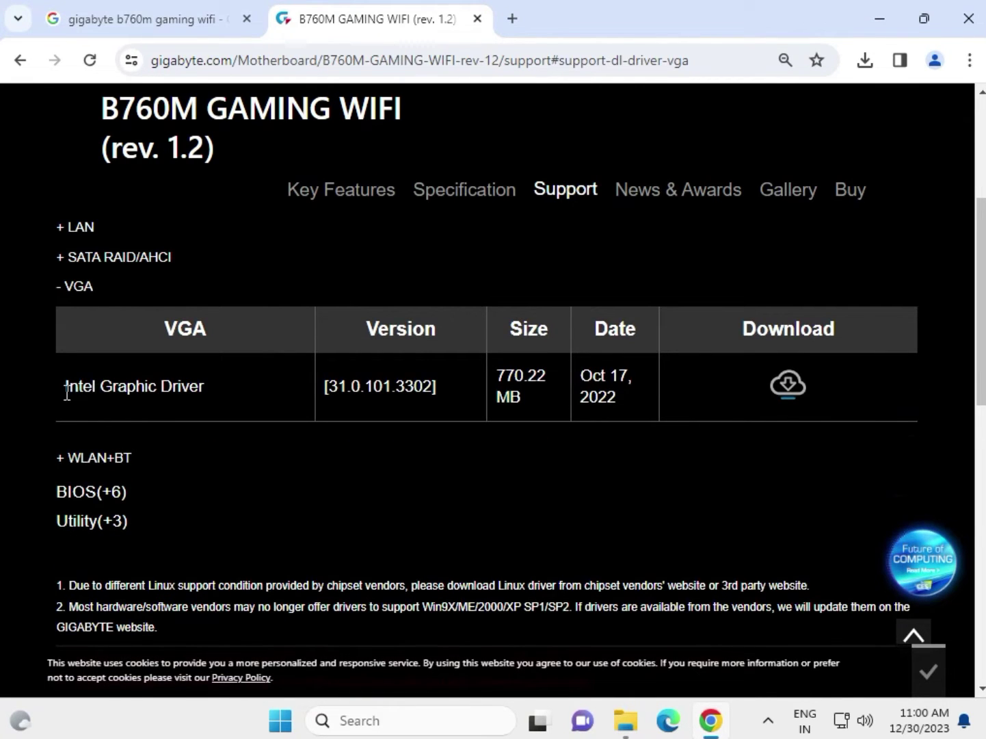
pyautogui.moveTo(65, 391); pyautogui.dragTo(206, 387)
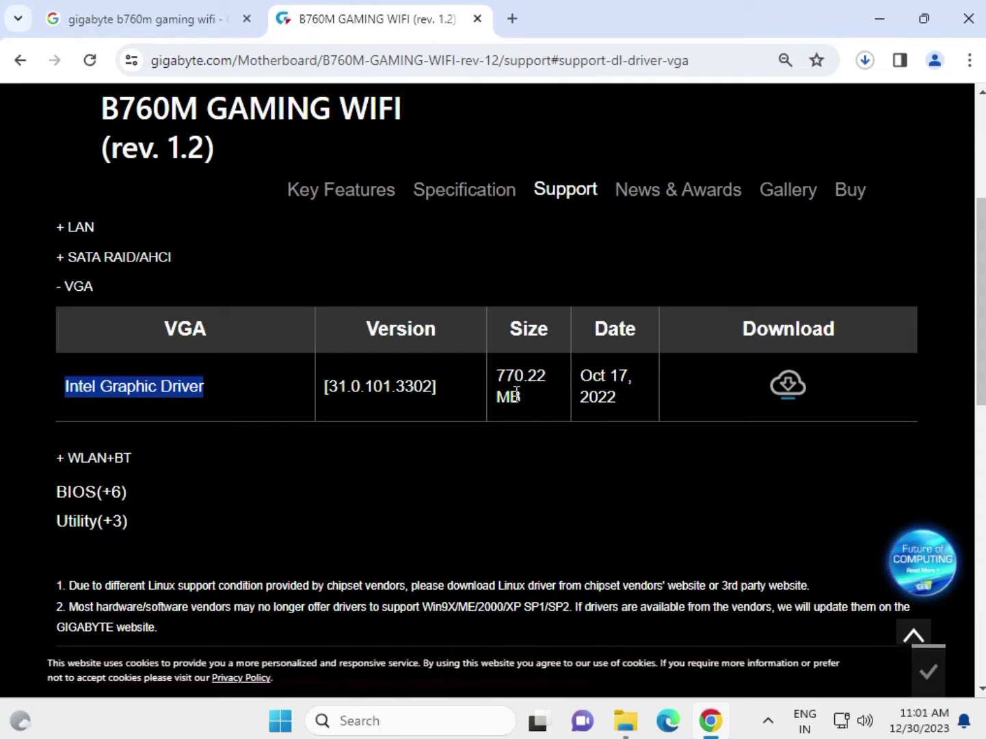
pyautogui.moveTo(523, 379); pyautogui.dragTo(492, 375)
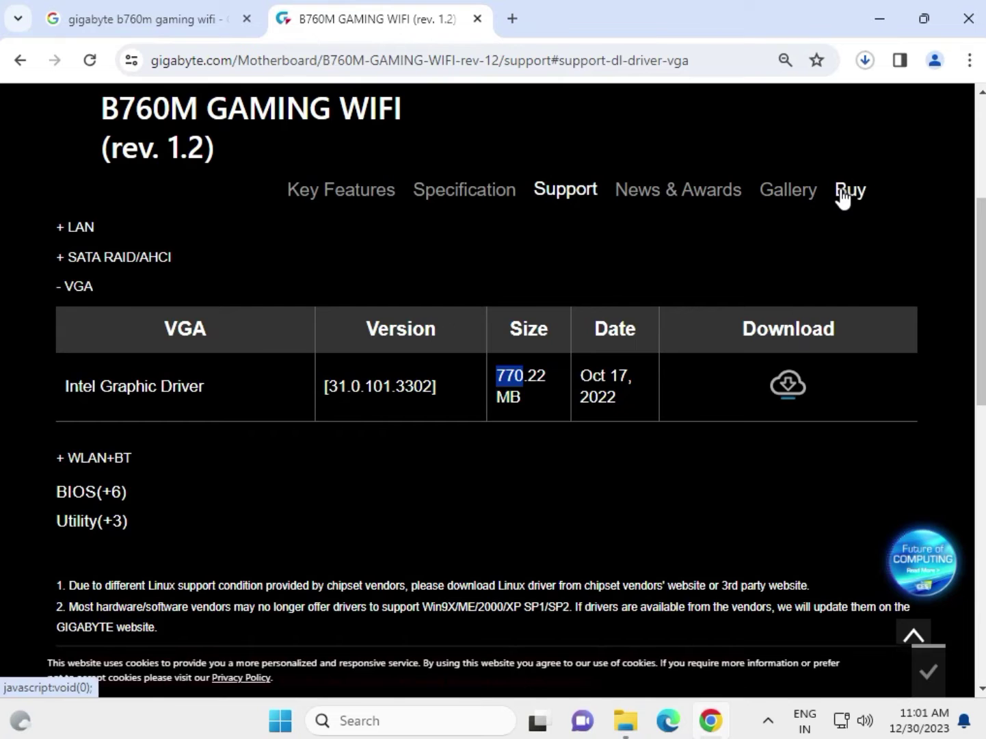
pyautogui.click(868, 59)
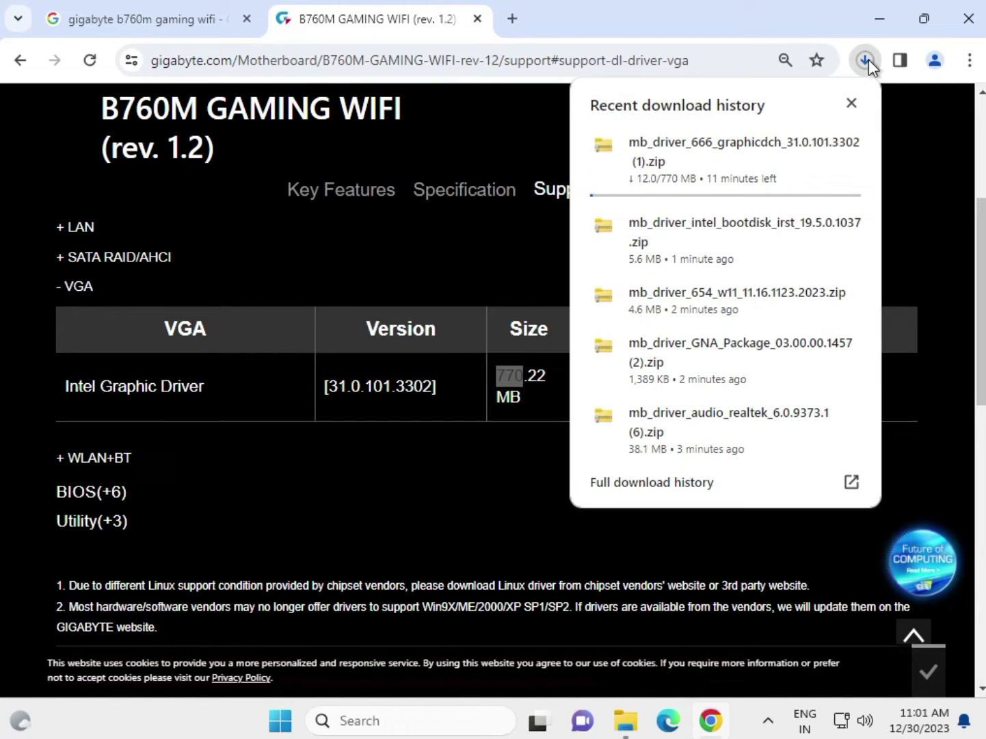
pyautogui.click(868, 60)
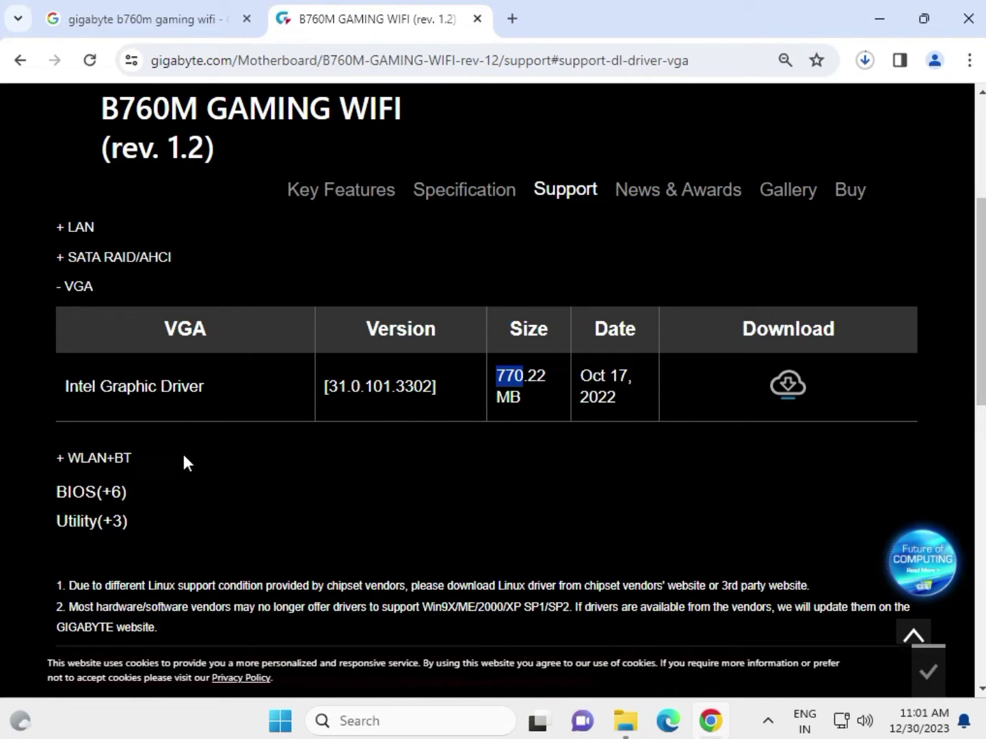
# Step: Under WLAN+BT, download both the Intel Bluetooth Driver and the Intel WIFI driver
pyautogui.click(71, 457)
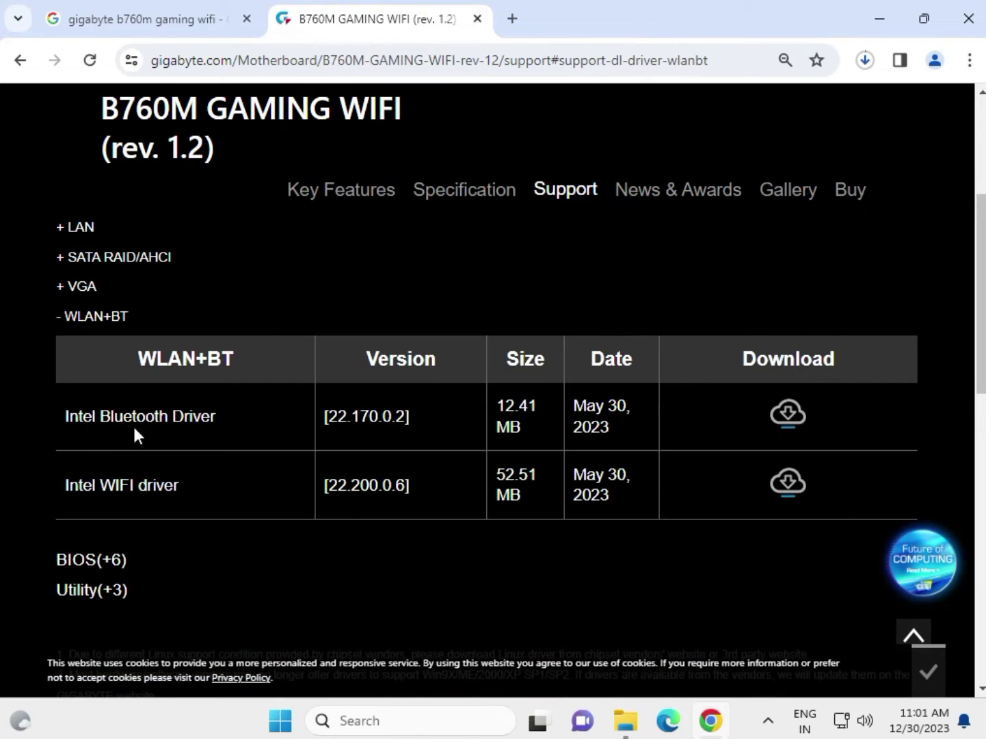
pyautogui.moveTo(221, 410); pyautogui.dragTo(71, 425)
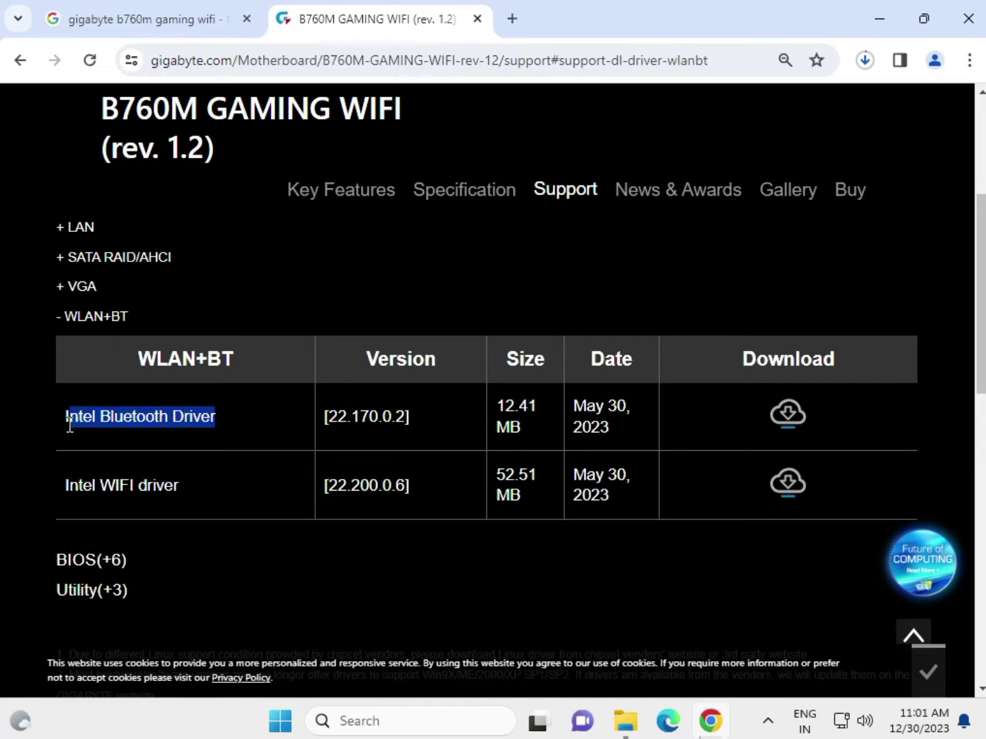
pyautogui.click(789, 416)
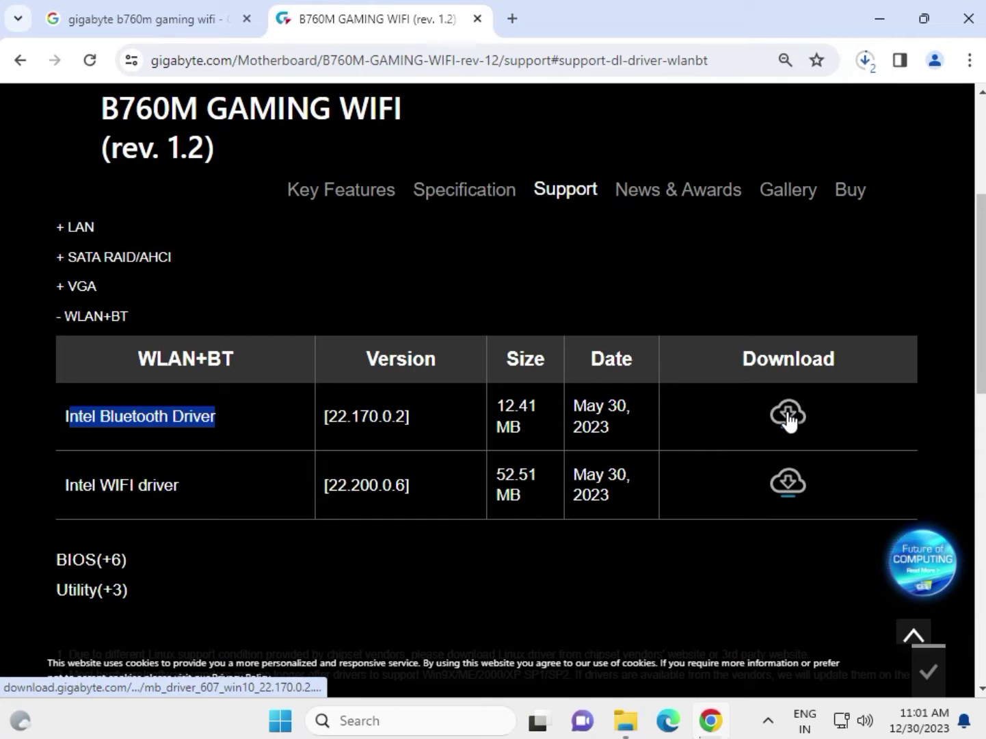
pyautogui.click(777, 488)
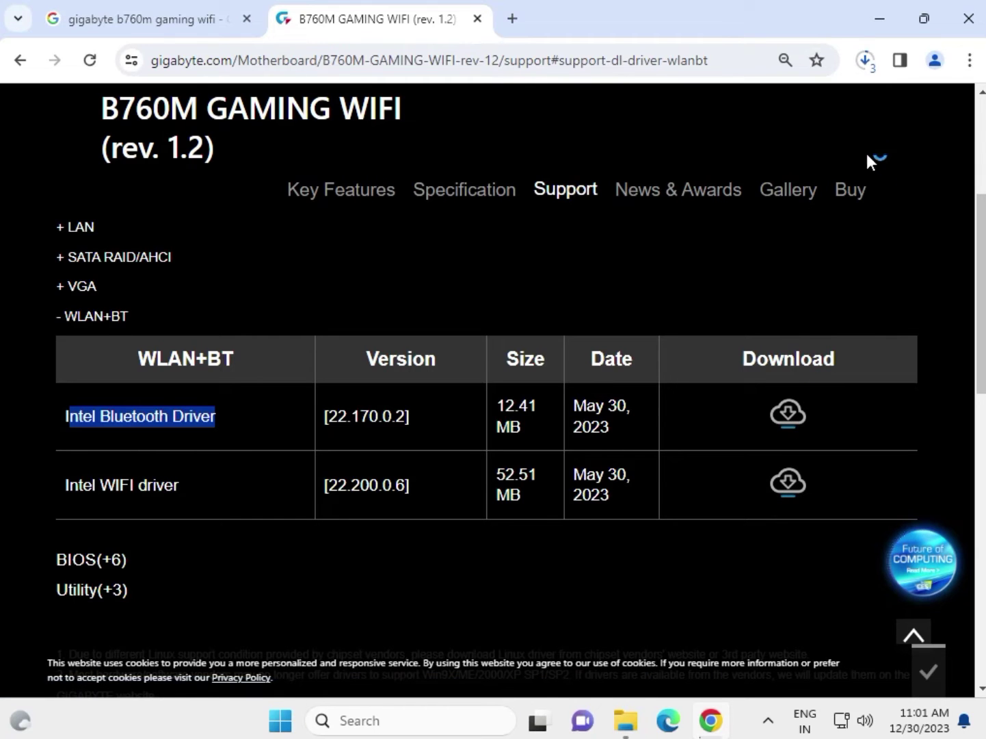
# Step: Cancel the large graphics driver download and open the Bluetooth driver win10 zip
pyautogui.click(859, 65)
pyautogui.moveTo(765, 277)
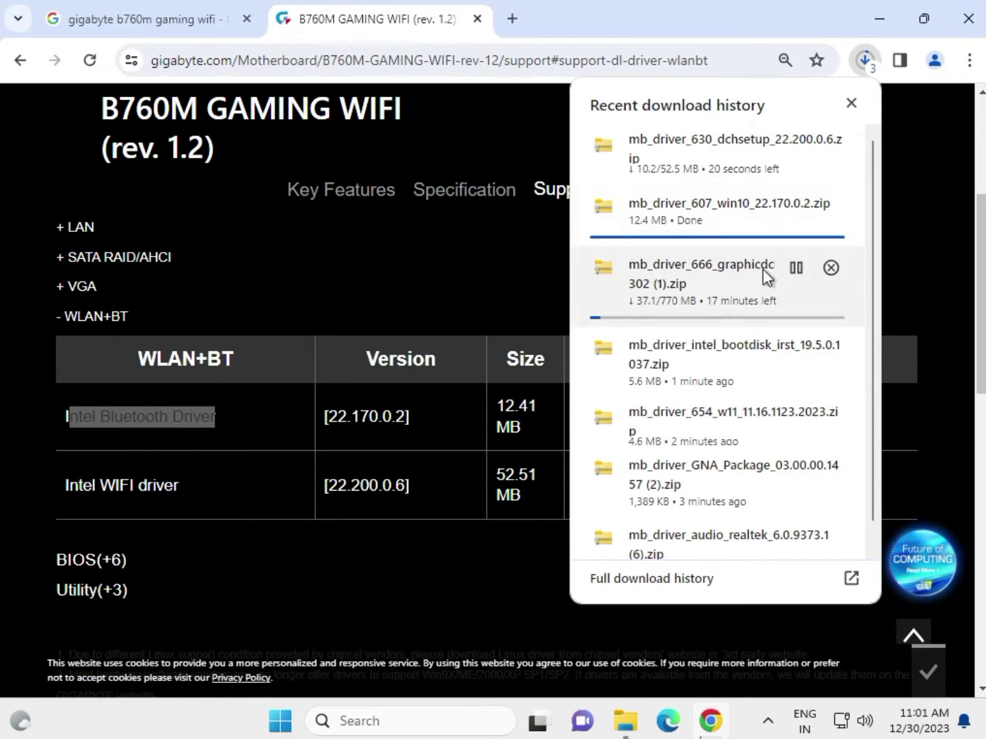
pyautogui.click(831, 269)
pyautogui.moveTo(707, 216)
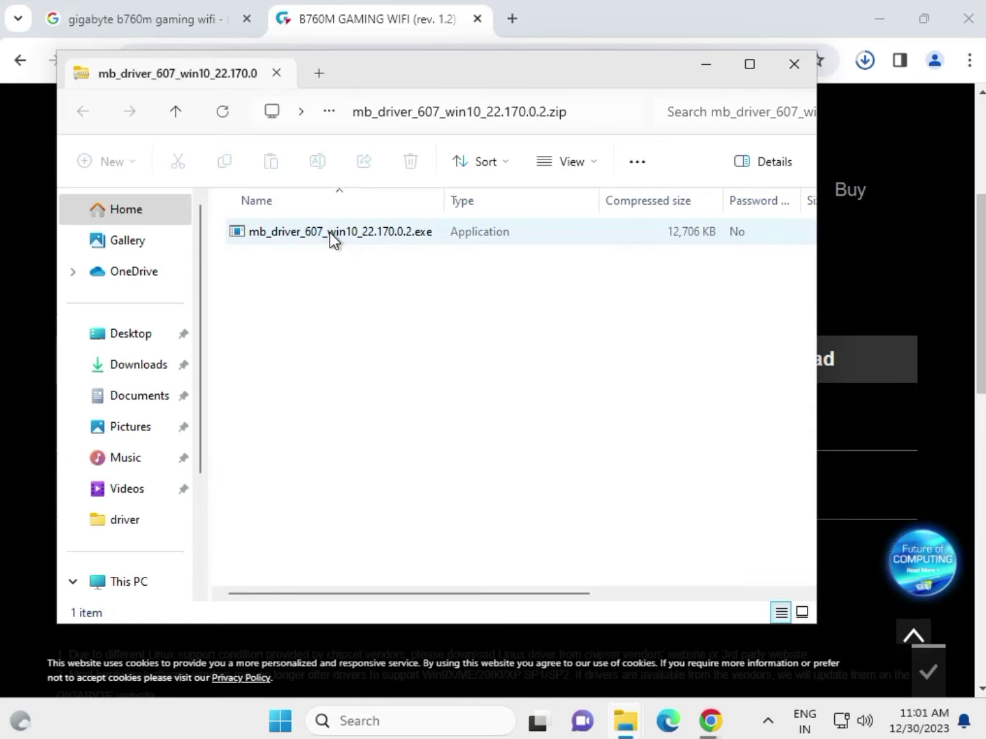
# Step: Run mb_driver_607_win10_22.170.0.2.exe, approve the UAC prompt, and close the zip window
pyautogui.click(330, 233)
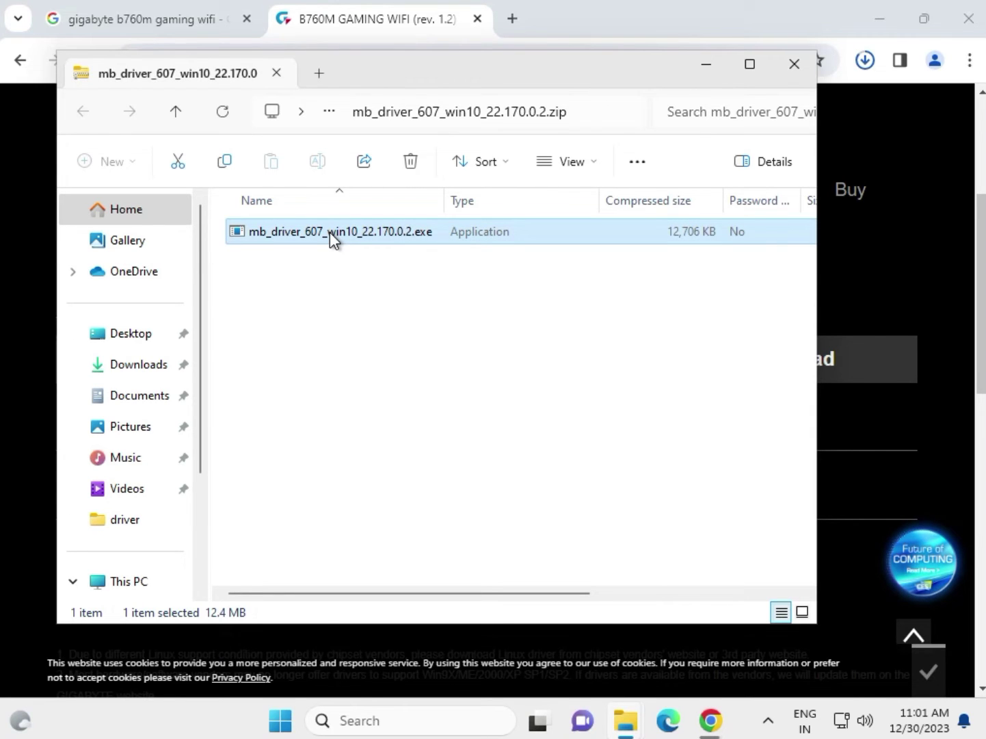
pyautogui.doubleClick(330, 233)
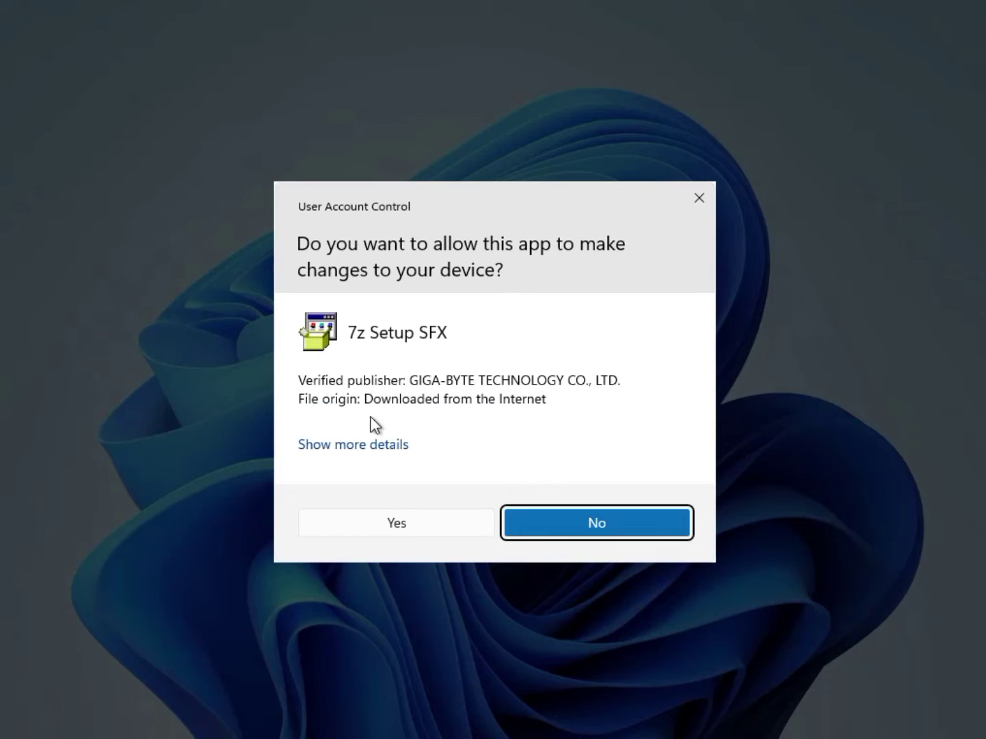
pyautogui.click(397, 520)
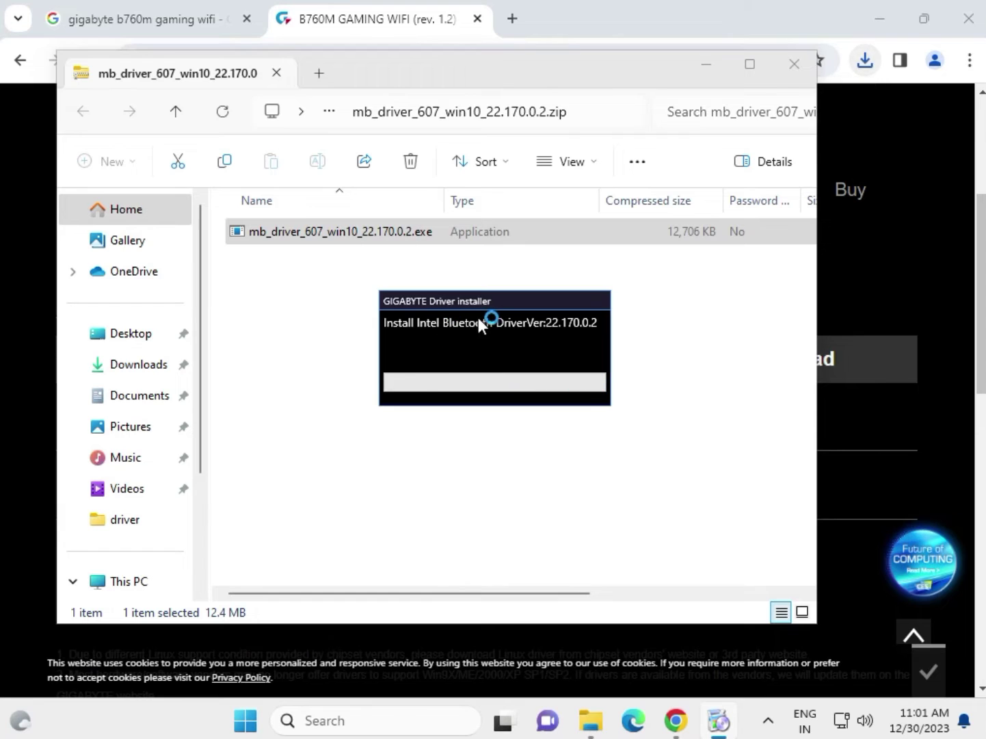
pyautogui.click(798, 68)
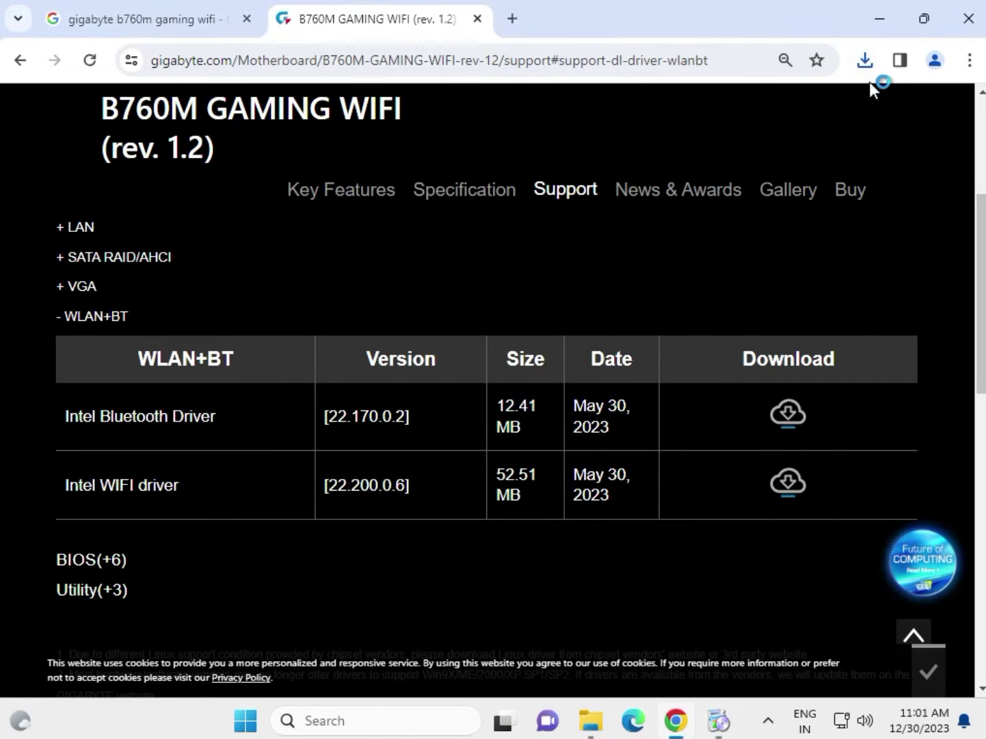
# Step: Open the downloaded dchsetup zip and run the Intel WIFI 22.200.0.6 installer with admin approval
pyautogui.click(868, 64)
pyautogui.click(714, 147)
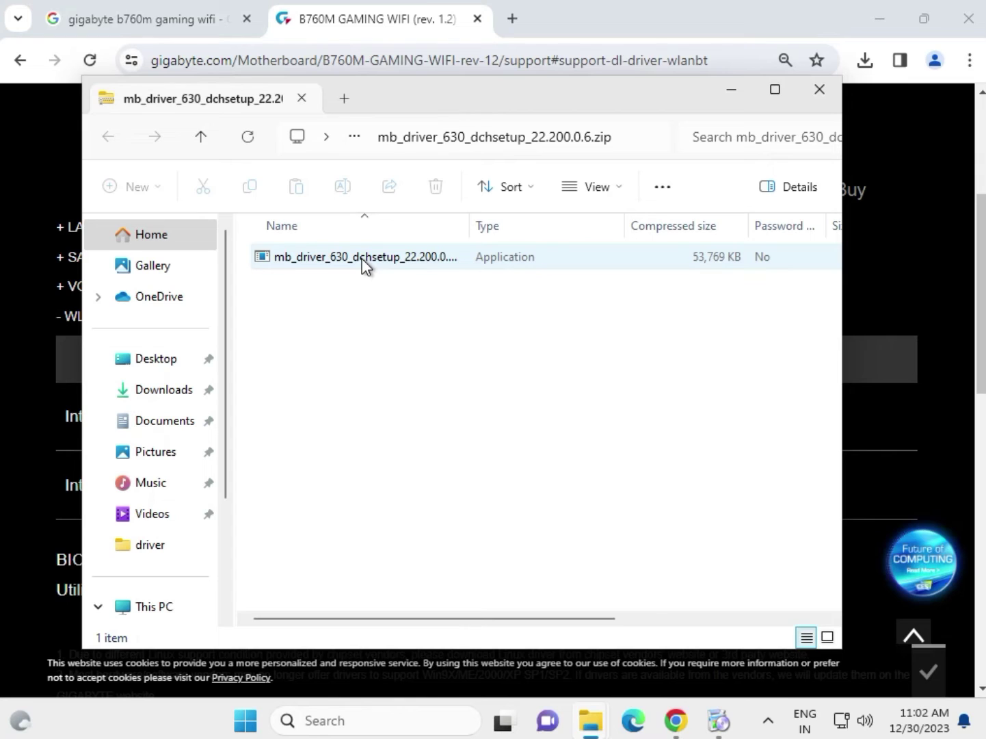
pyautogui.click(364, 264)
pyautogui.doubleClick(365, 264)
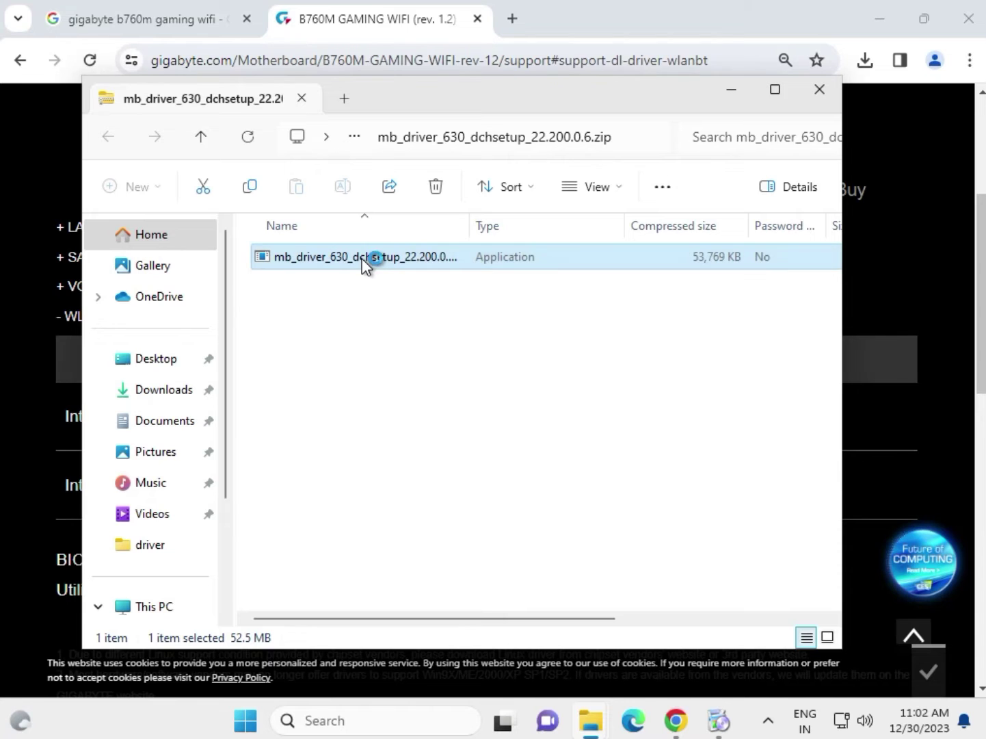
pyautogui.moveTo(676, 720)
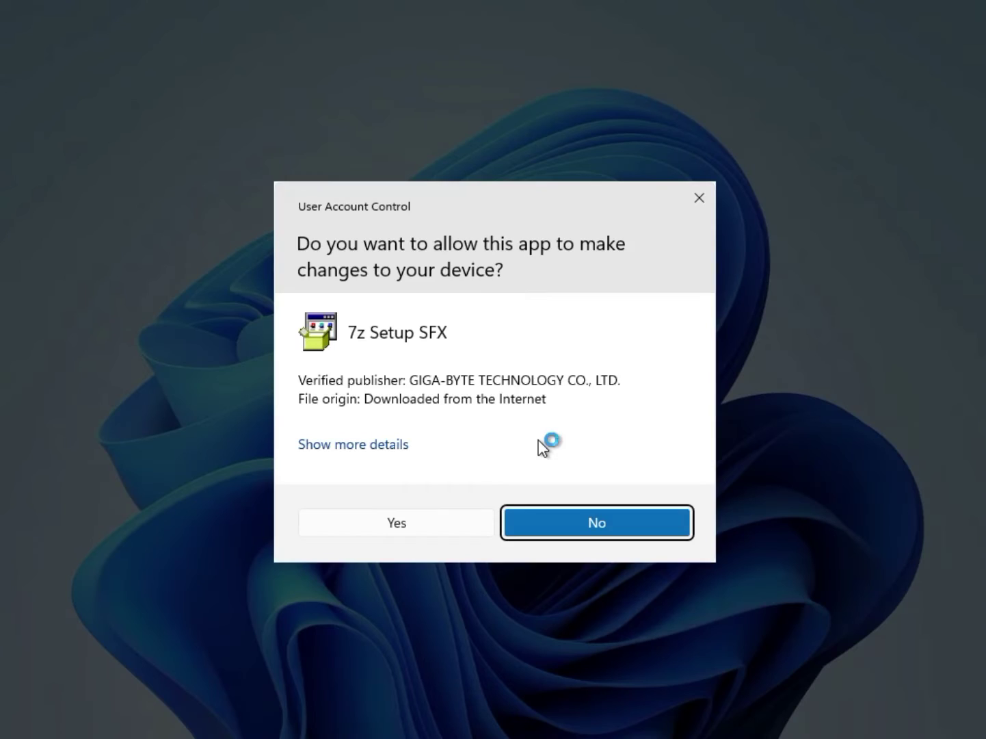
pyautogui.click(445, 533)
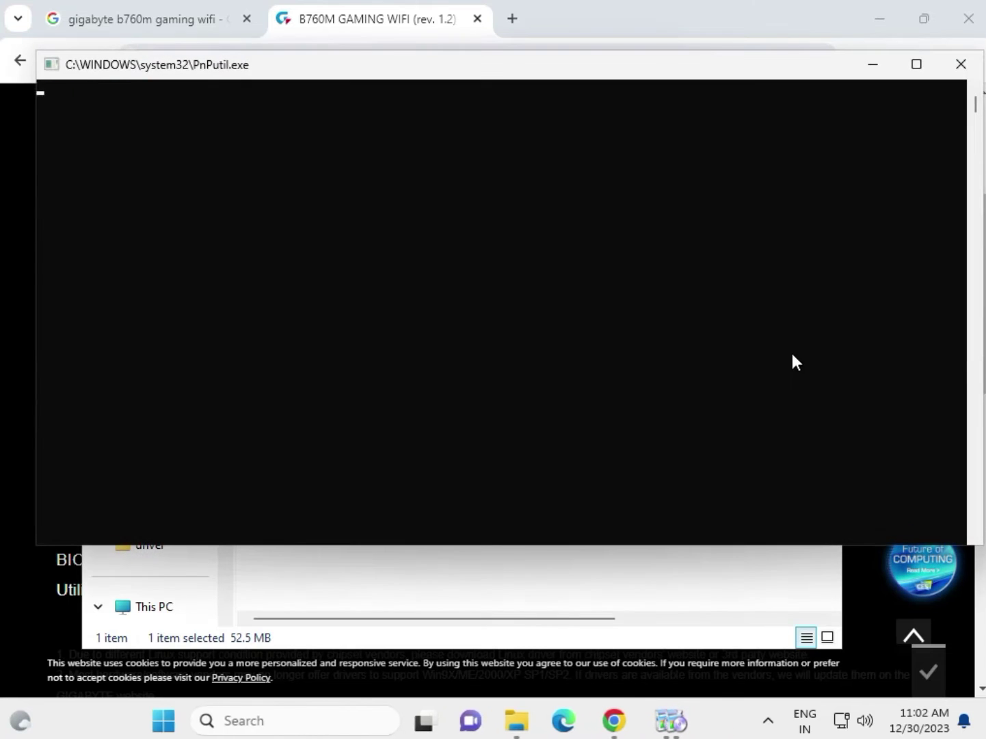
pyautogui.click(866, 580)
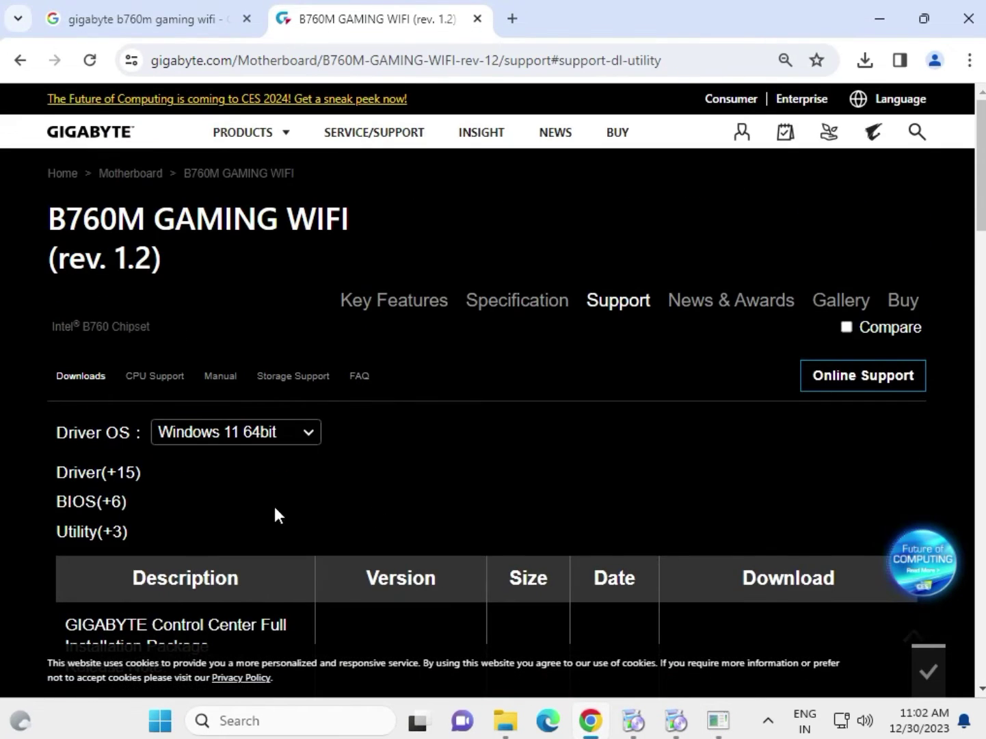
# Step: Expand the BIOS section and look through the F6b–F1 releases
pyautogui.click(65, 507)
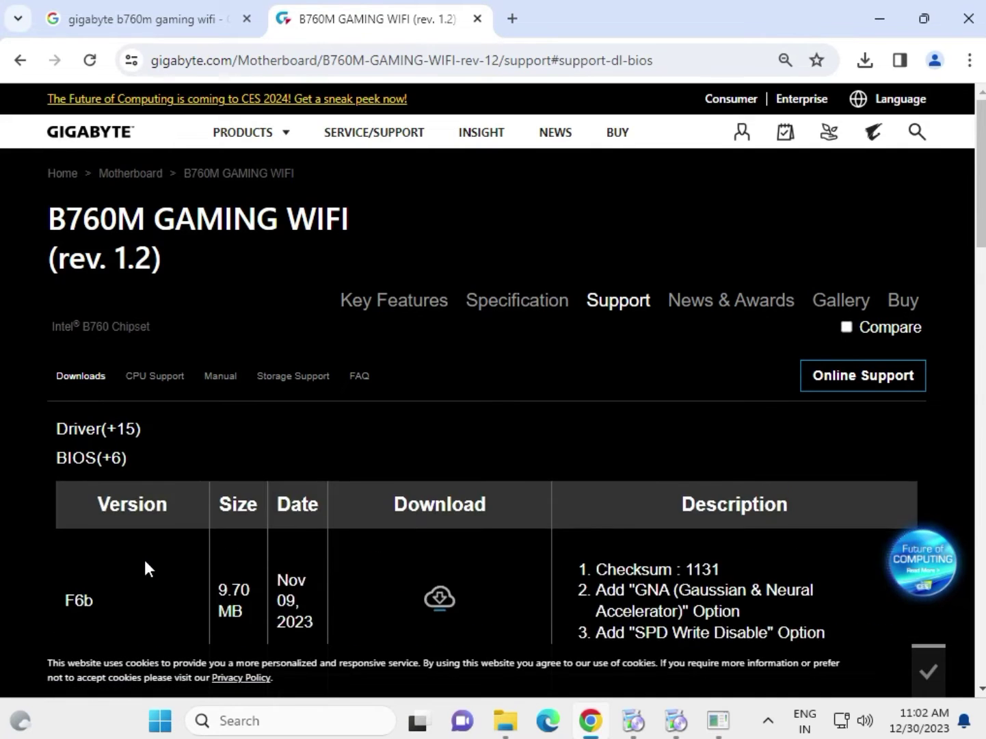
pyautogui.scroll(-12, 137, 537)
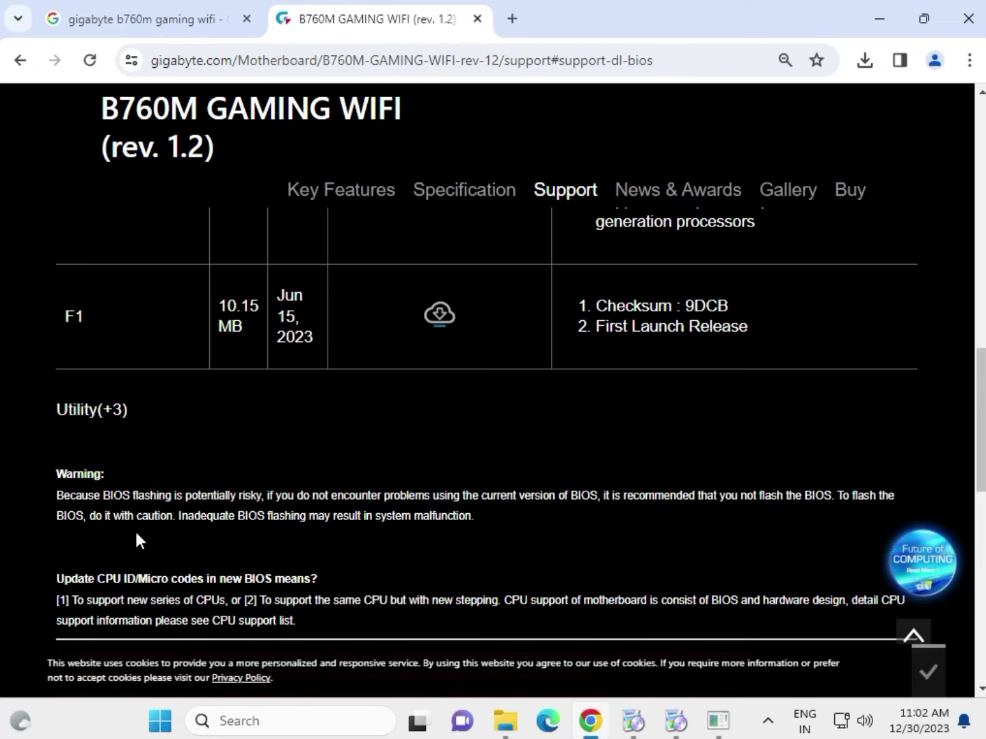
pyautogui.scroll(5, 135, 528)
pyautogui.scroll(-4, 123, 538)
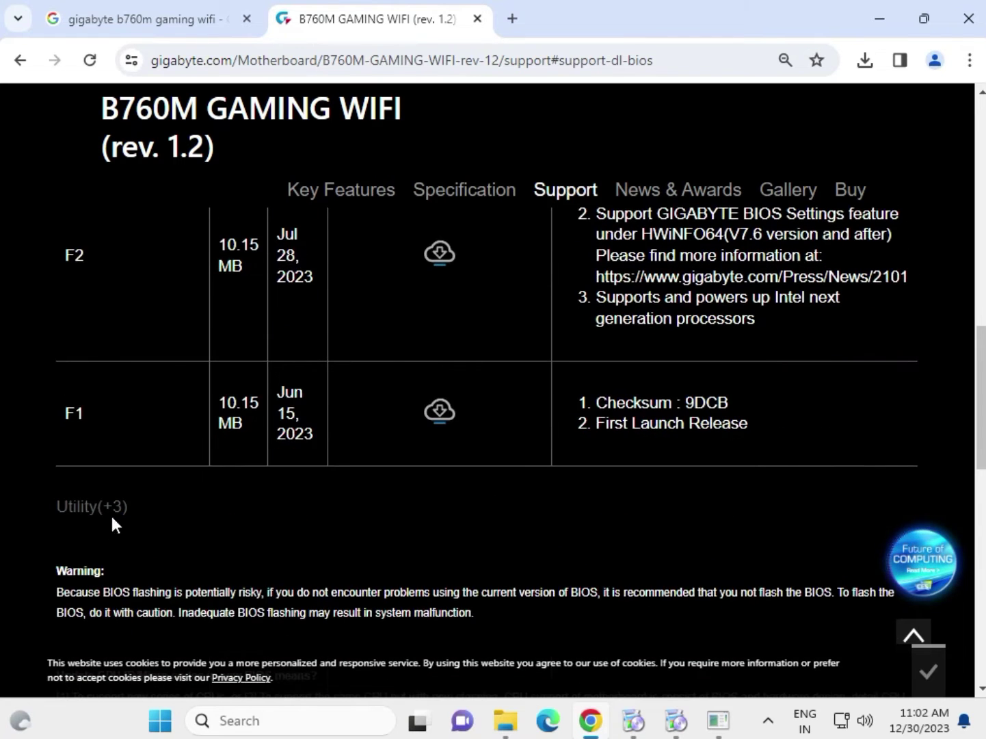
# Step: Expand the Utility section to show GIGABYTE Control Center 23.12.13.01 (725.90 MB)
pyautogui.click(113, 518)
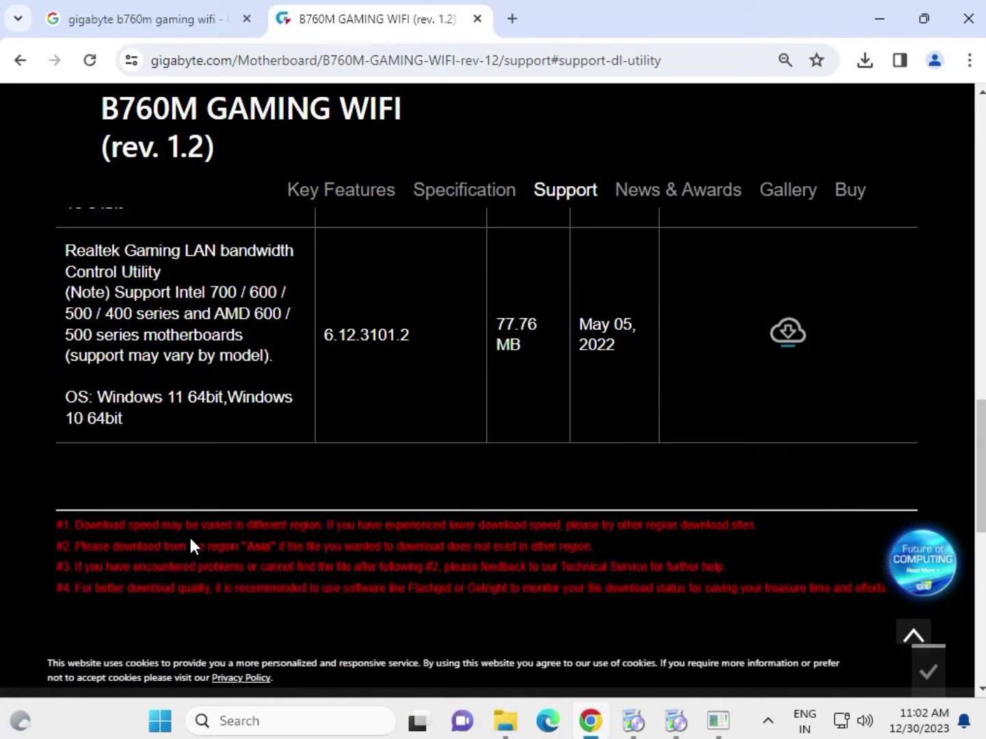
pyautogui.scroll(6, 191, 537)
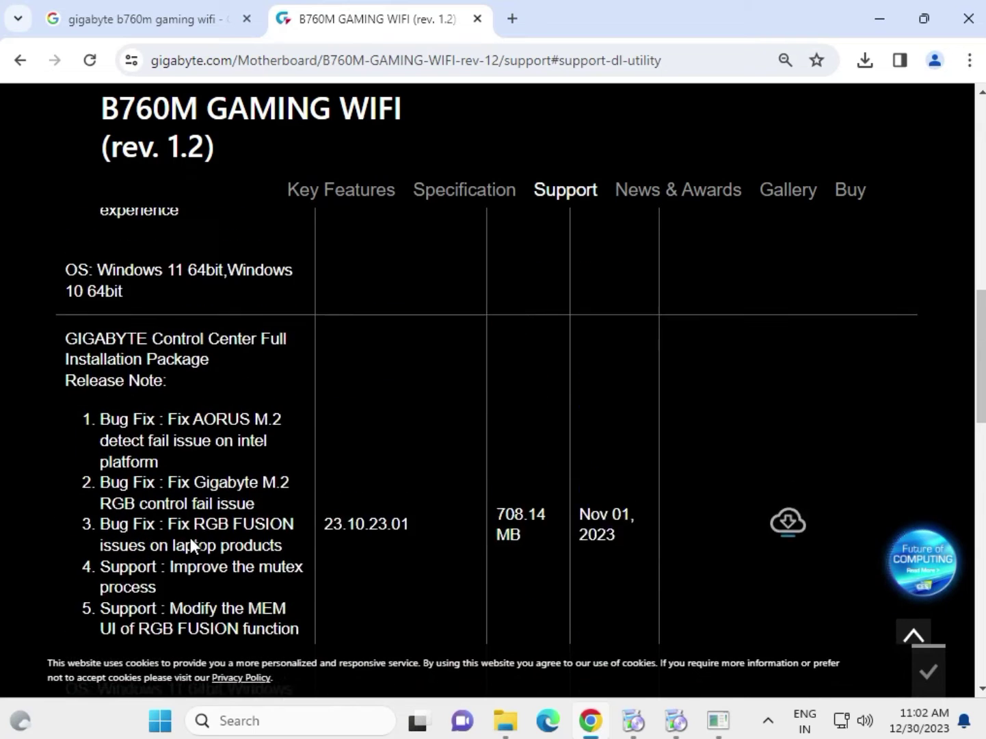
pyautogui.scroll(7, 190, 537)
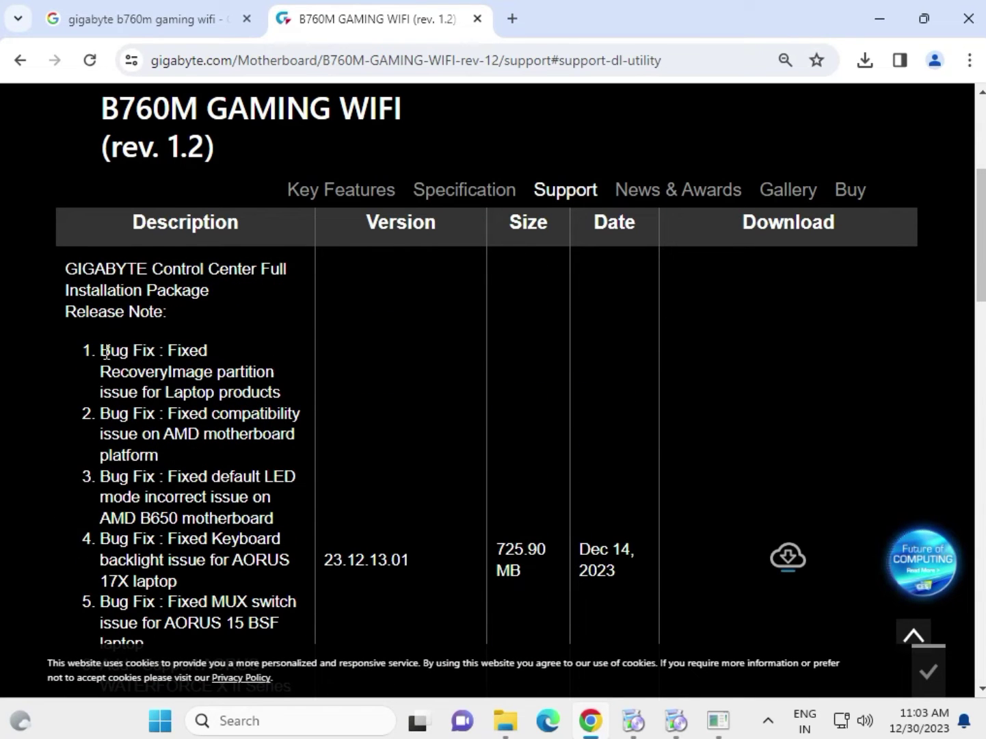
# Step: Highlight the first Bug Fix release note, then scroll back up the support page
pyautogui.moveTo(102, 352); pyautogui.dragTo(156, 355)
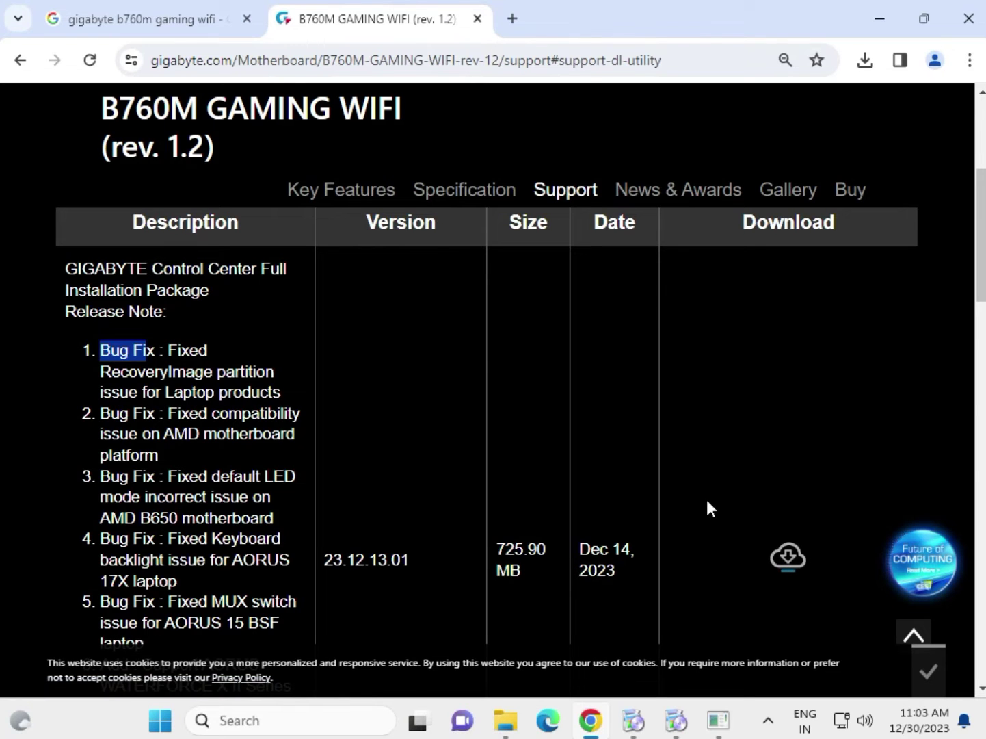
pyautogui.scroll(3, 707, 502)
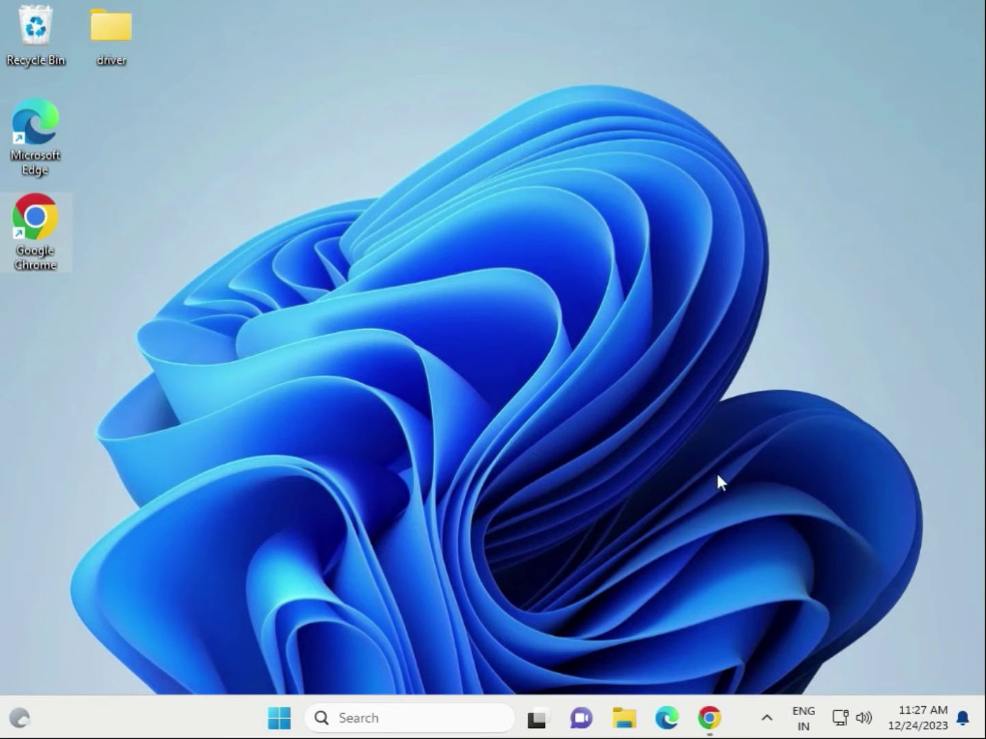
# Step: Open a new File Explorer window on the Downloads folder
pyautogui.click(624, 718)
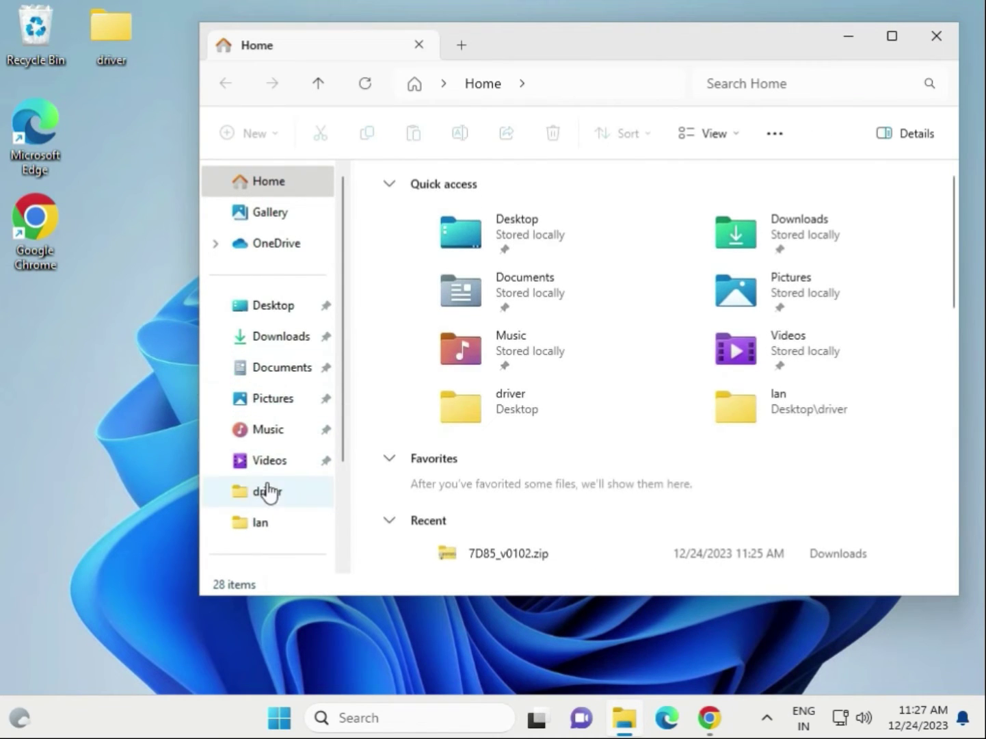
pyautogui.scroll(-2, 265, 490)
pyautogui.click(284, 434)
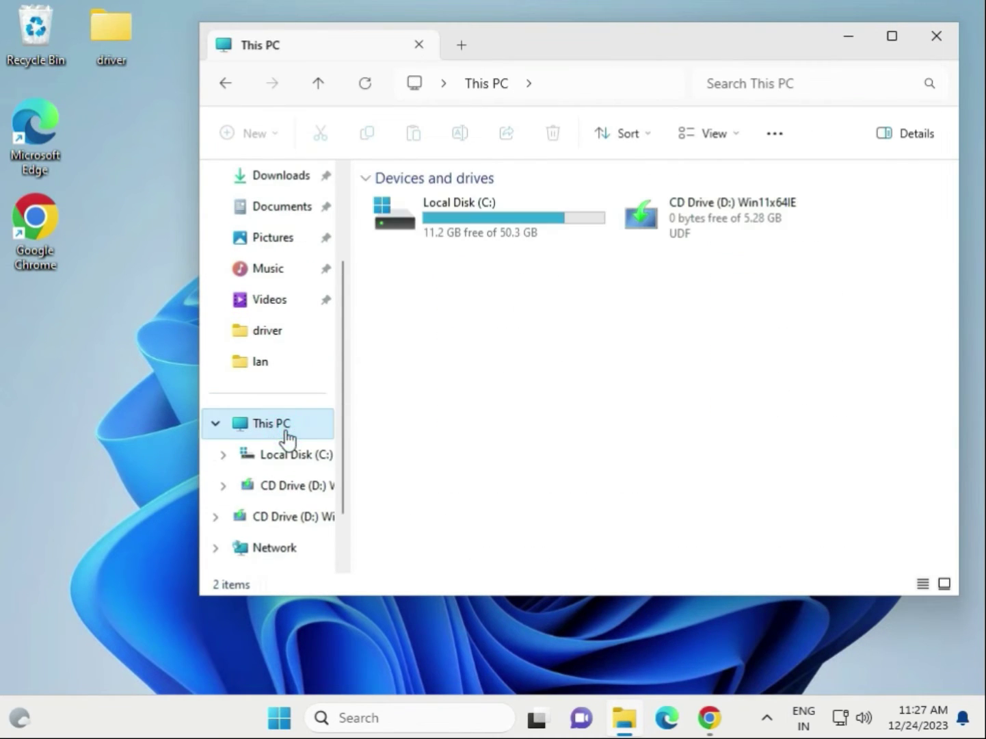
pyautogui.click(287, 185)
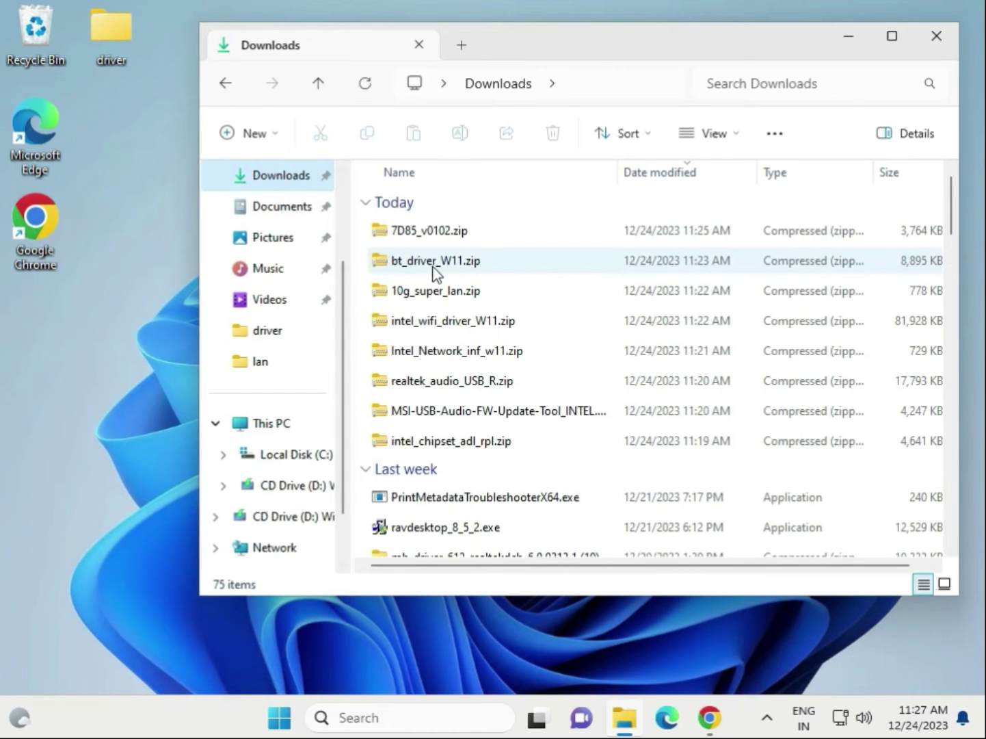
# Step: Select today's eight driver zip files (119 MB) and copy them
pyautogui.click(452, 443)
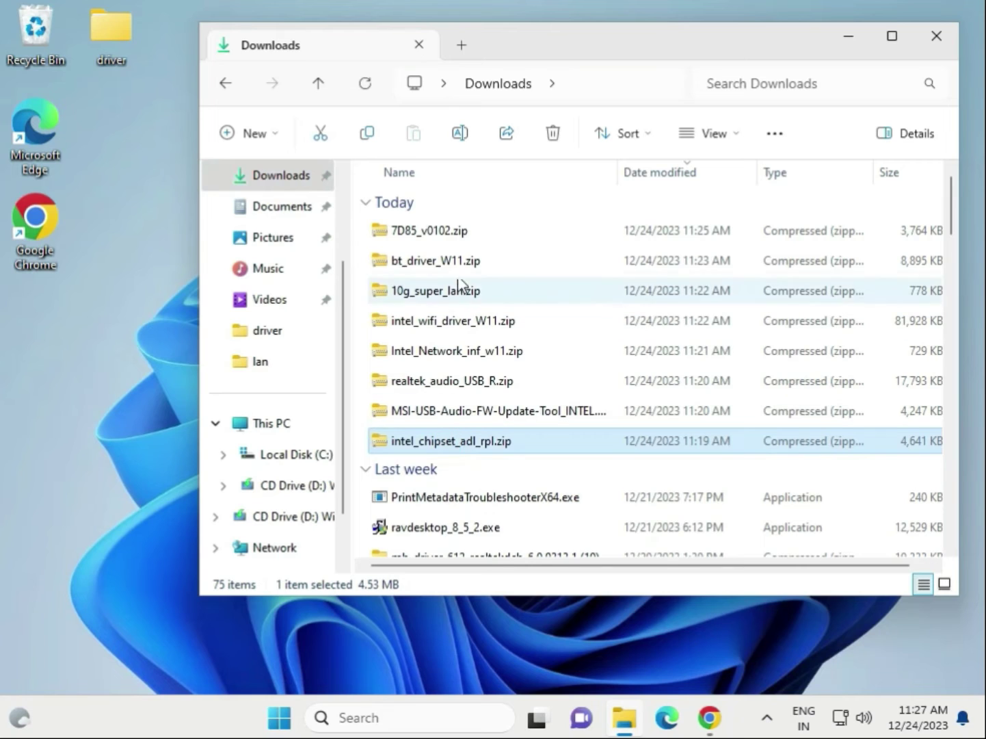
pyautogui.keyDown('shift'); pyautogui.click(457, 235); pyautogui.keyUp('shift')
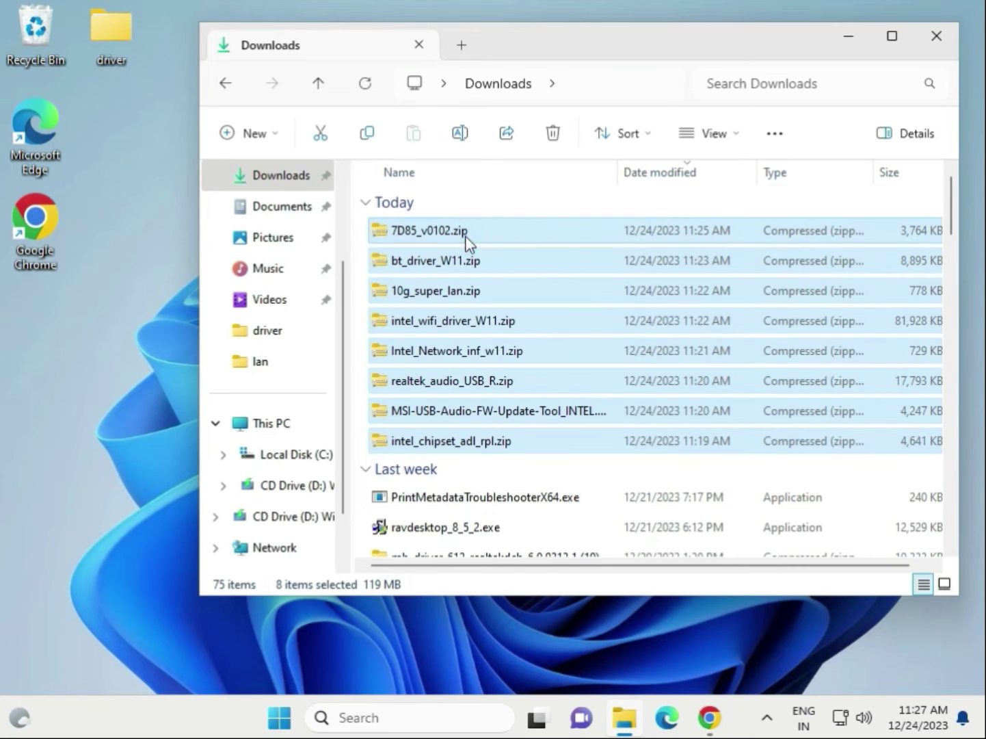
pyautogui.rightClick(490, 297)
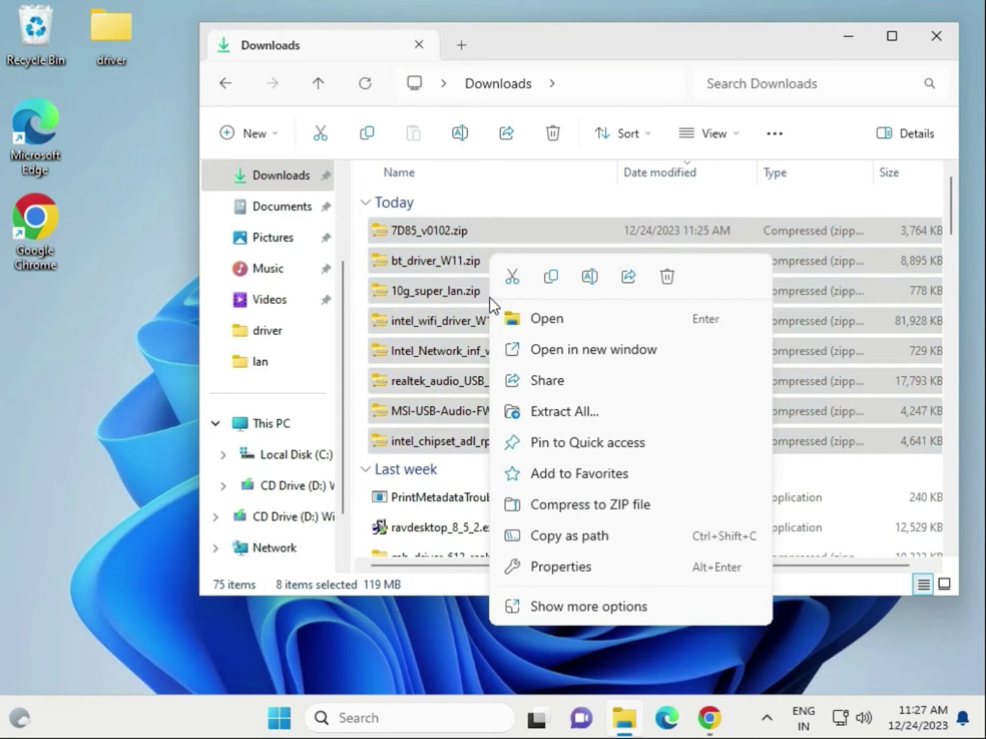
pyautogui.click(551, 278)
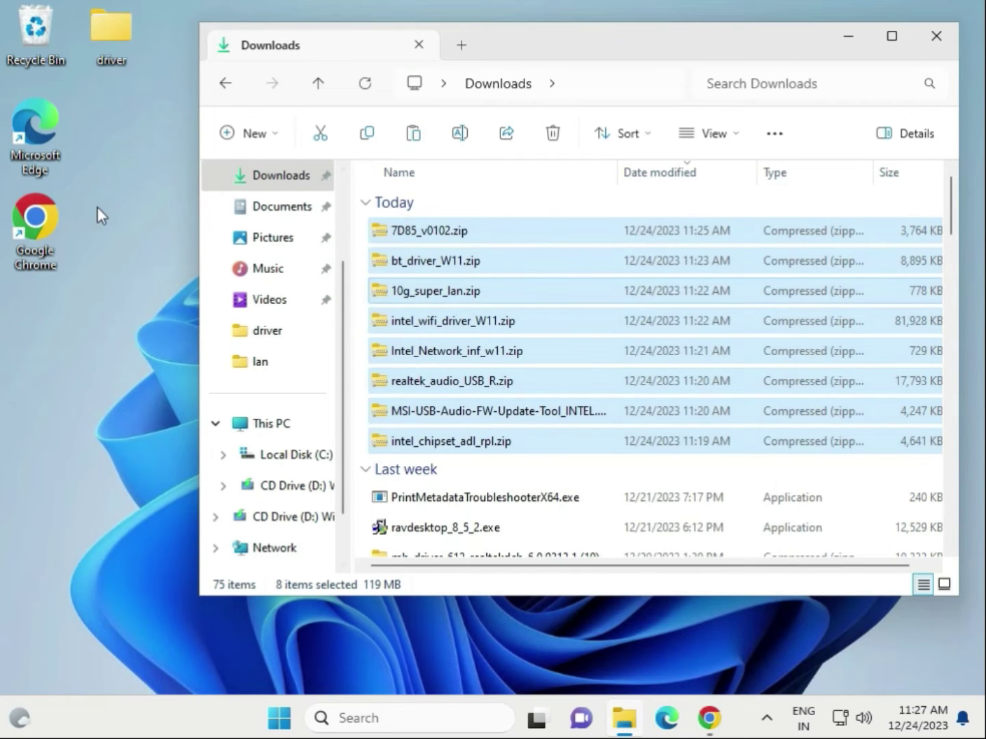
# Step: Open the desktop driver folder and delete its old lan and wifi folders
pyautogui.doubleClick(113, 39)
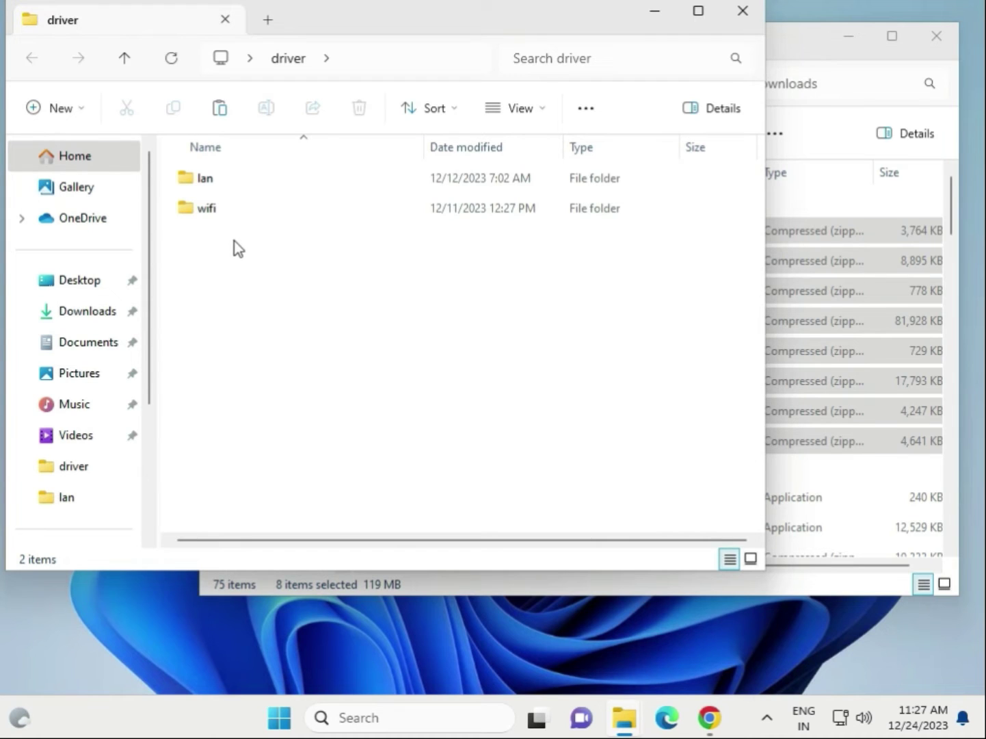
pyautogui.hotkey('ctrl', 'a')
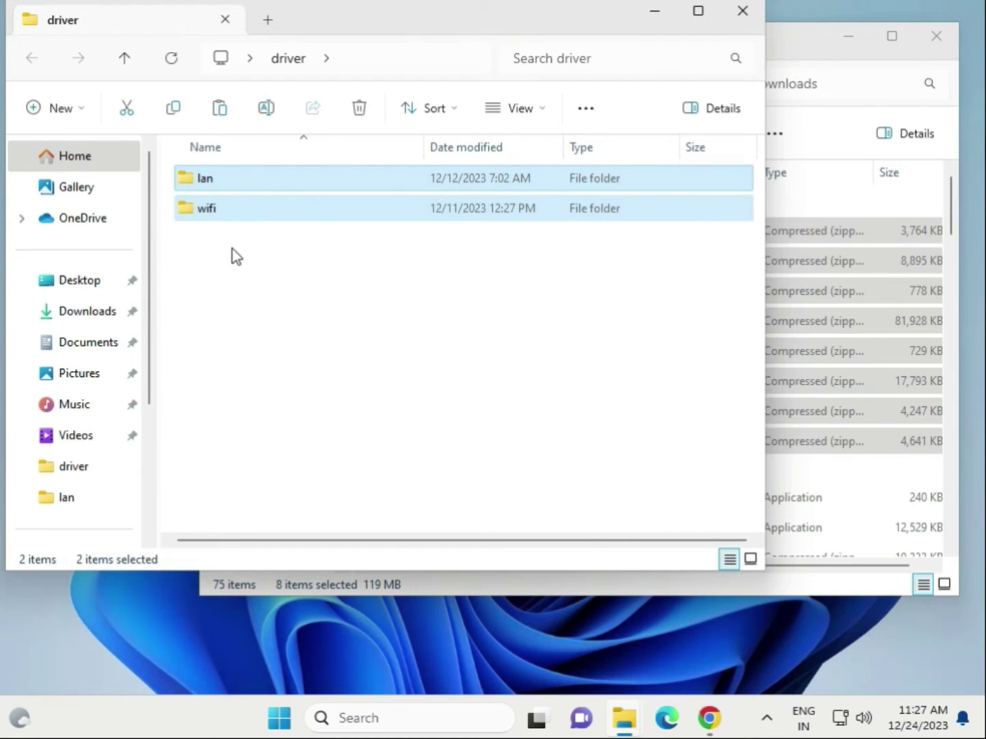
pyautogui.press('Delete')
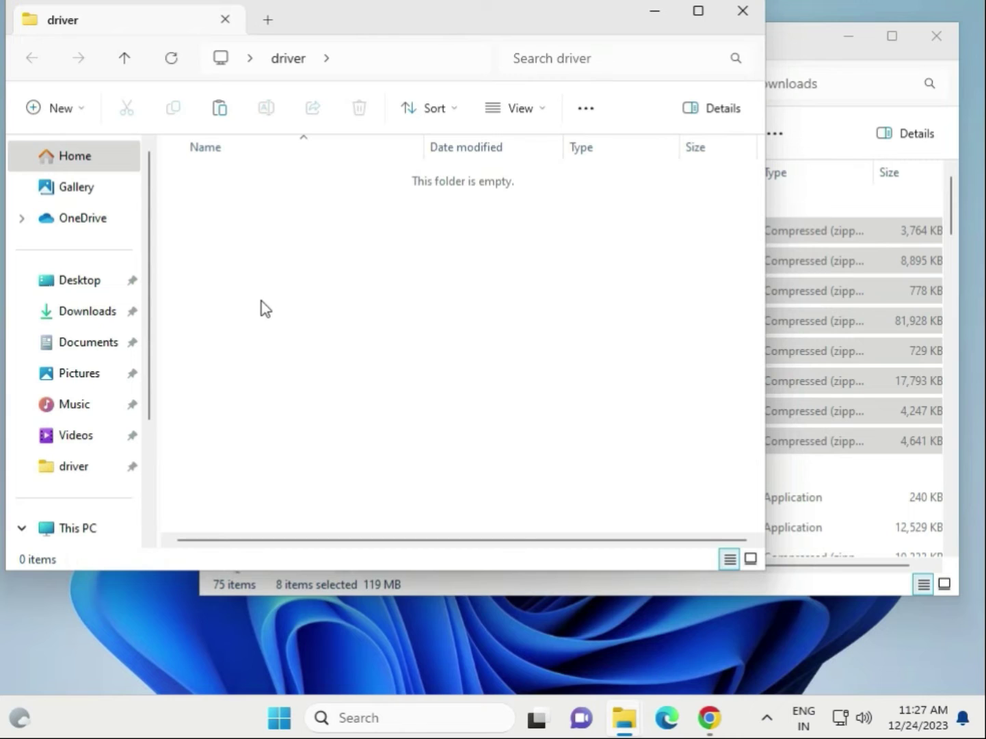
# Step: Paste the eight copied driver zips into the empty driver folder
pyautogui.rightClick(261, 301)
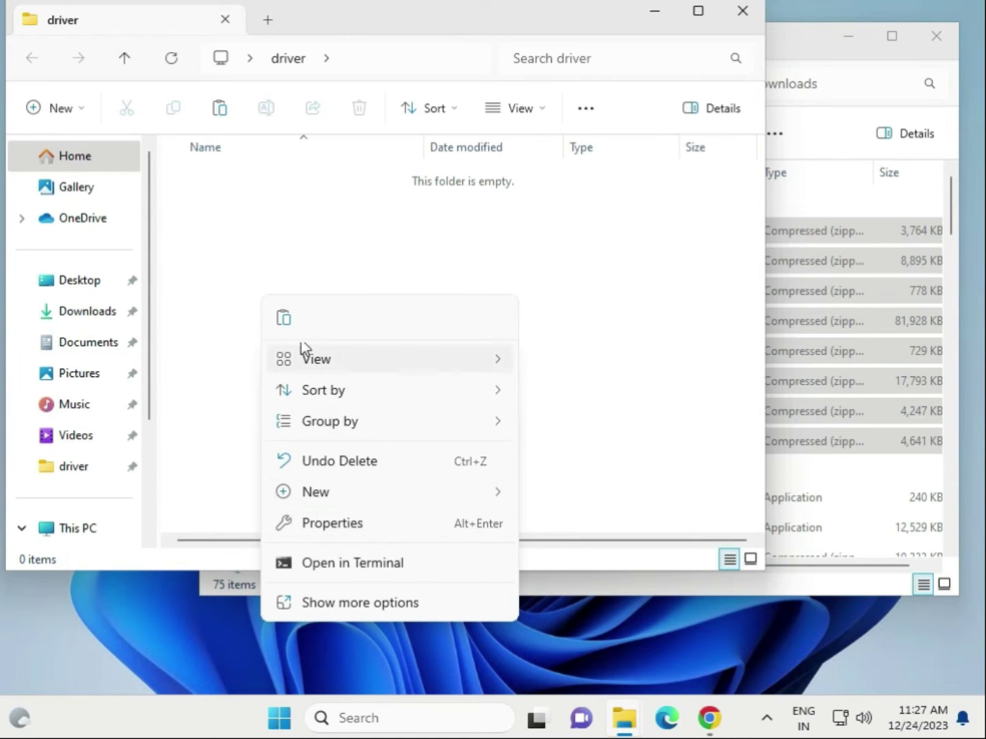
pyautogui.click(286, 320)
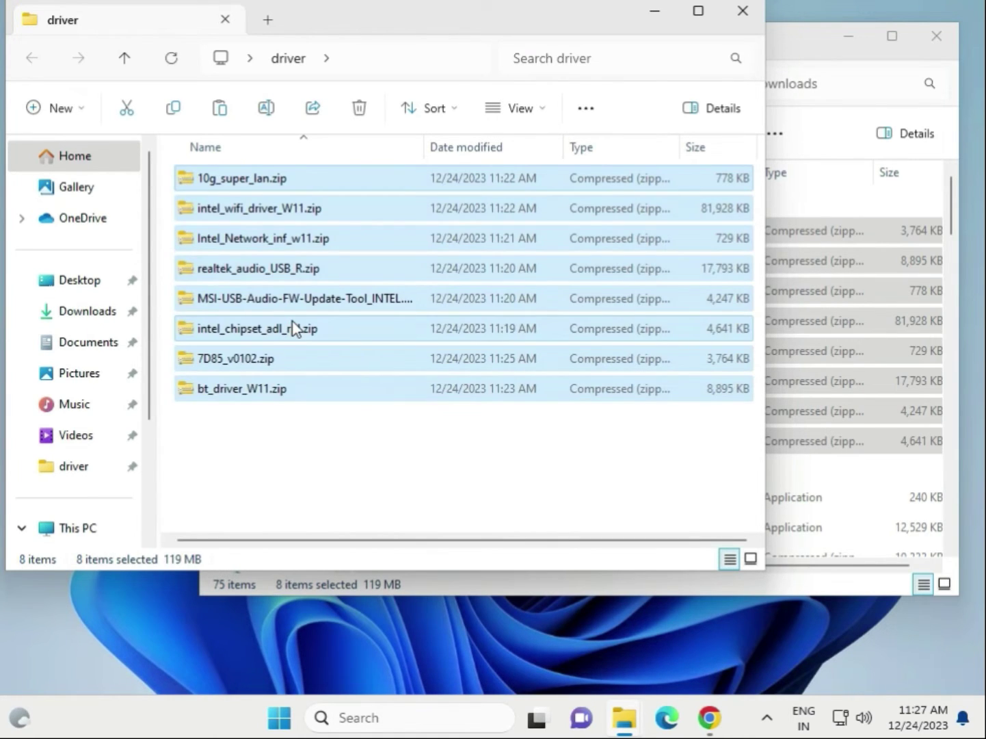
pyautogui.click(412, 455)
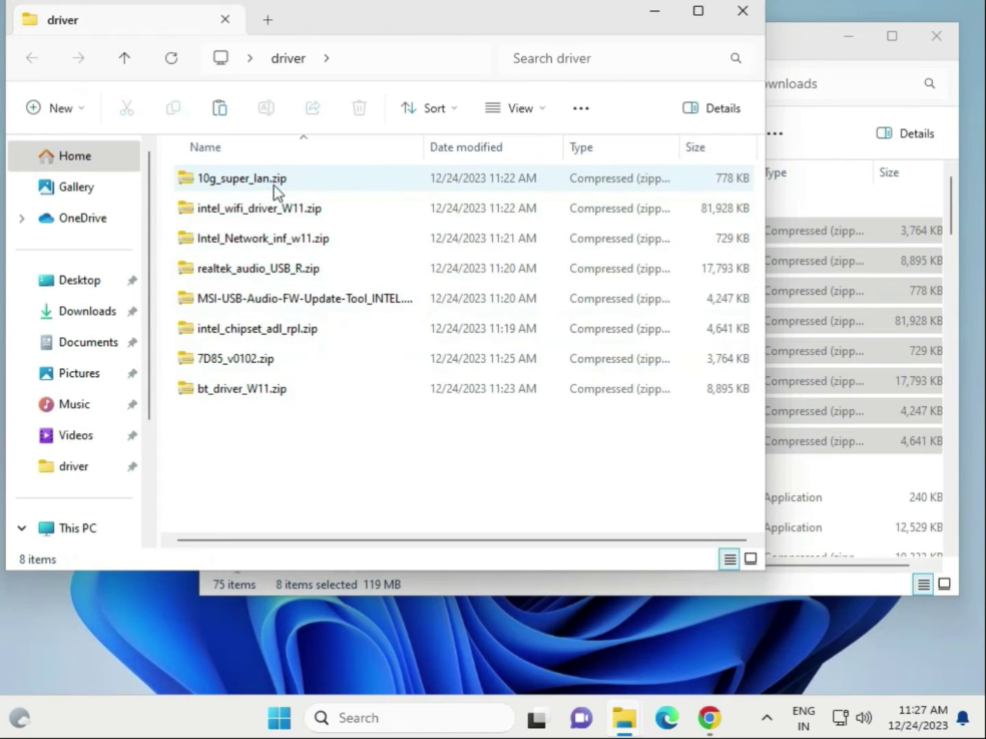
# Step: Extract 10g_super_lan.zip with Extract All into Desktop\driver, creating the 10G SUPER LAN Drivers folder
pyautogui.click(274, 184)
pyautogui.rightClick(280, 181)
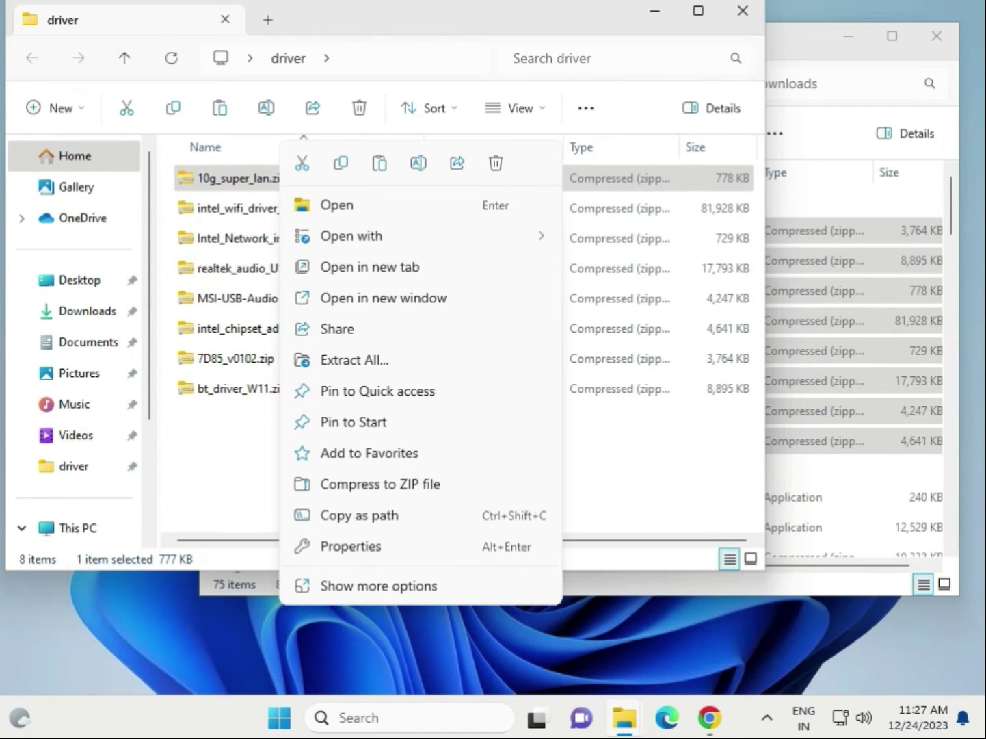
pyautogui.click(344, 584)
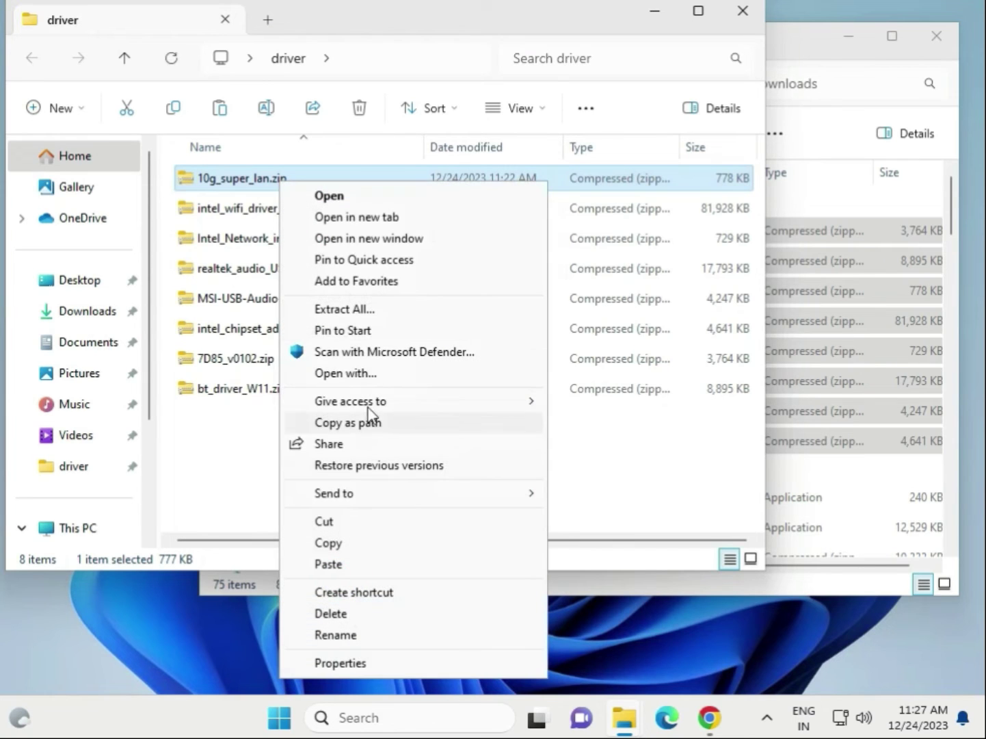
pyautogui.click(379, 309)
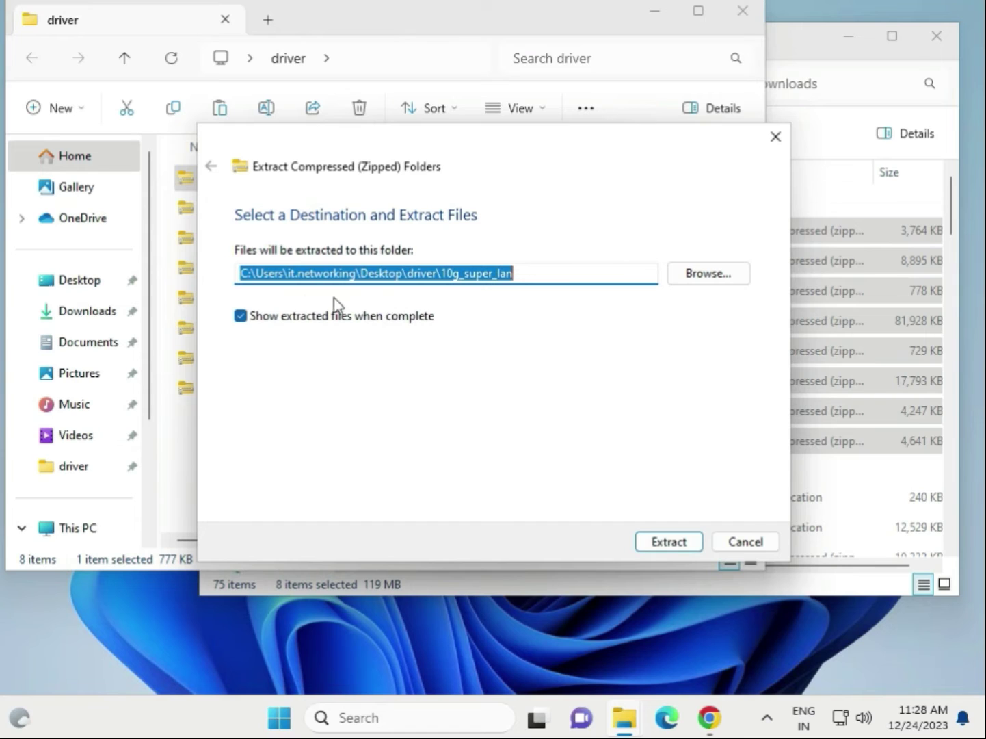
pyautogui.click(708, 278)
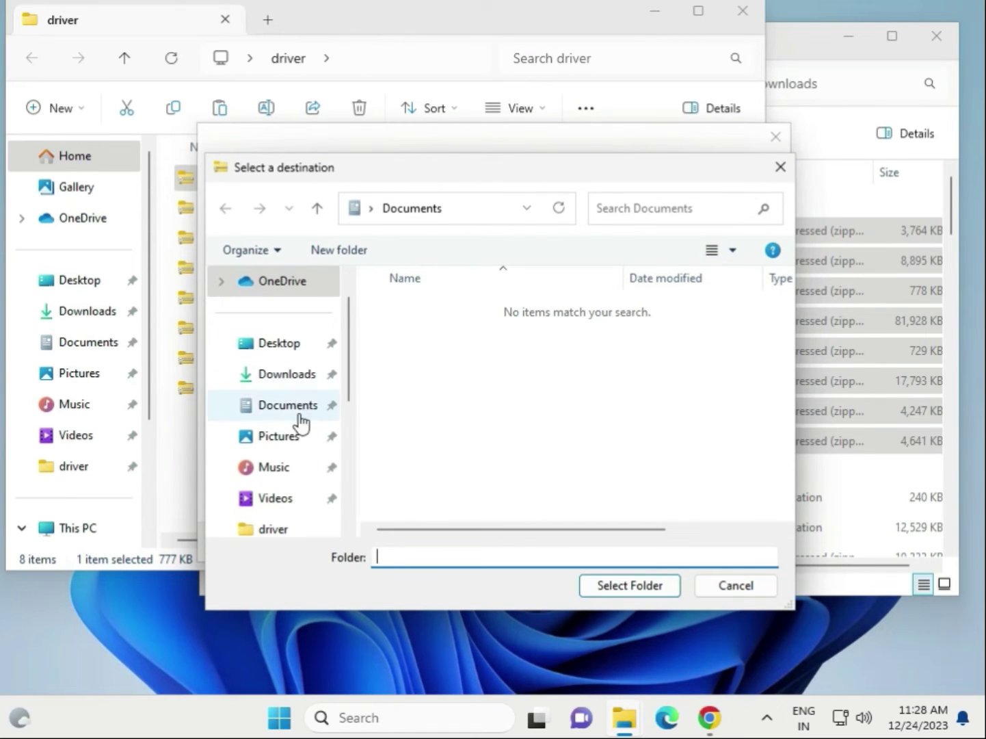
pyautogui.click(292, 344)
pyautogui.doubleClick(414, 311)
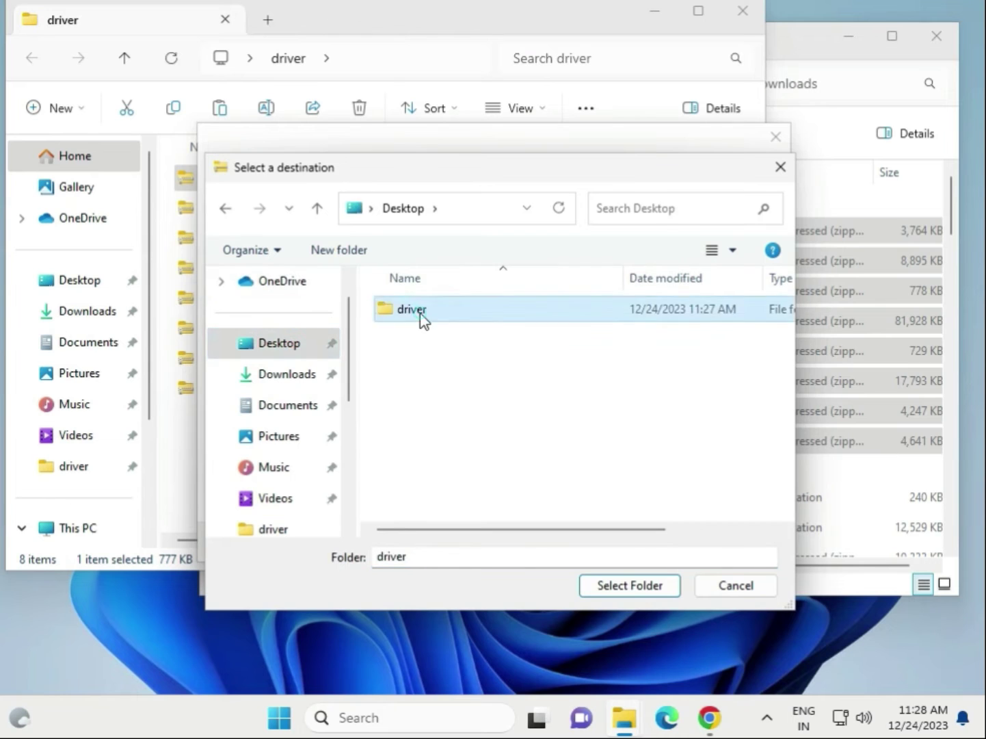
pyautogui.click(629, 586)
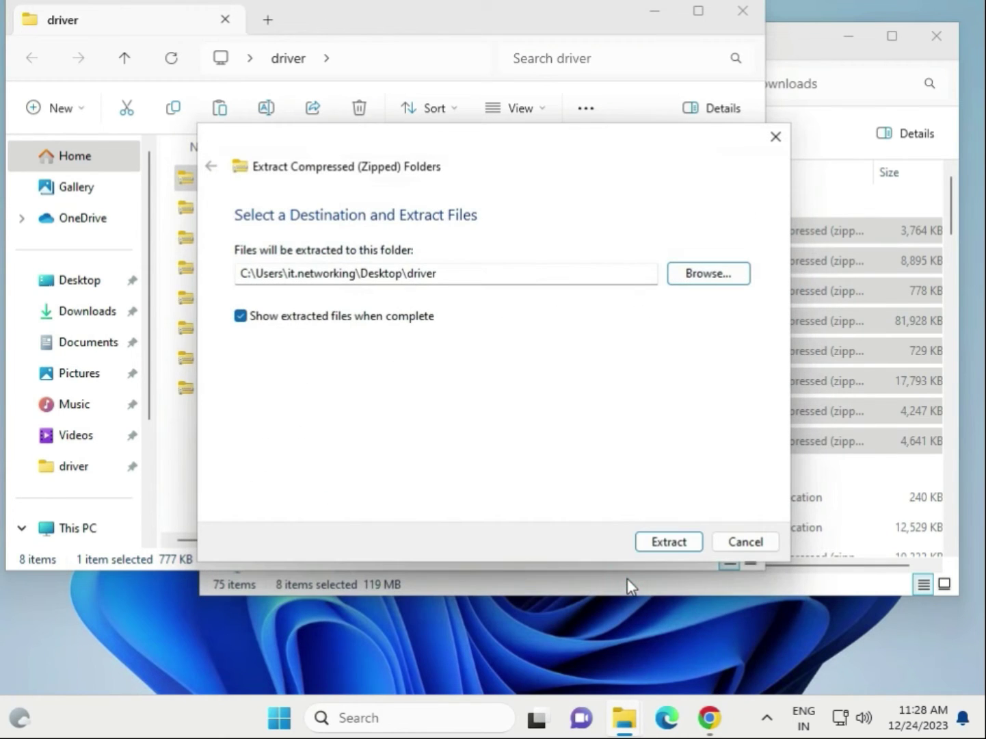
pyautogui.click(669, 543)
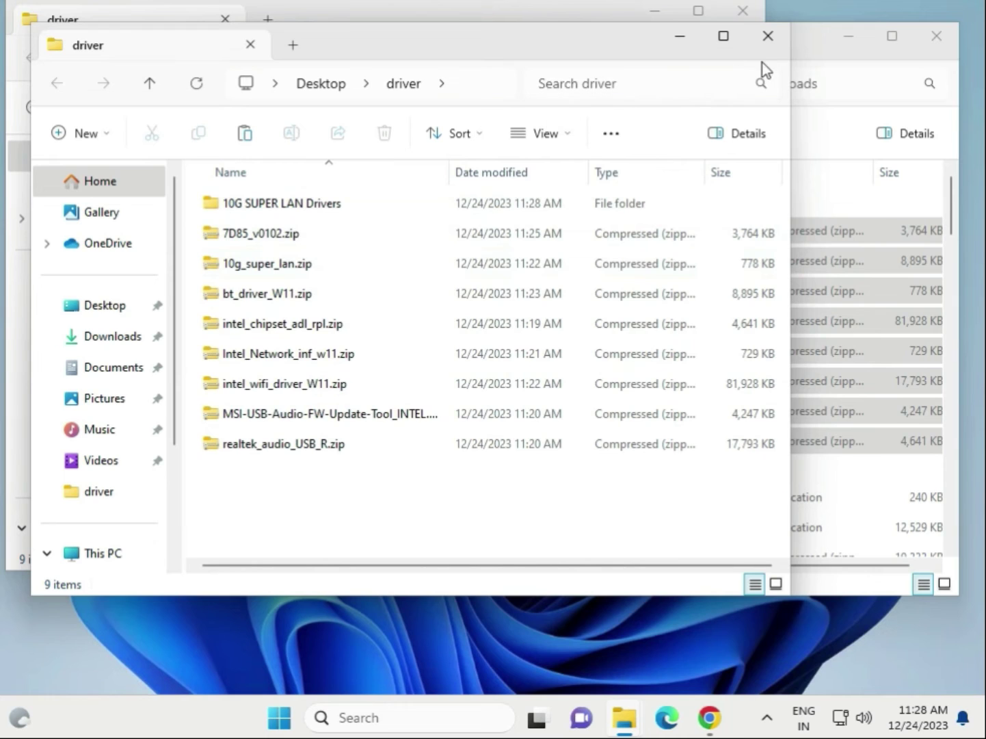
# Step: Extract 7D85_v0102.zip with Extract All into Desktop\driver, closing the extra folder windows
pyautogui.click(767, 36)
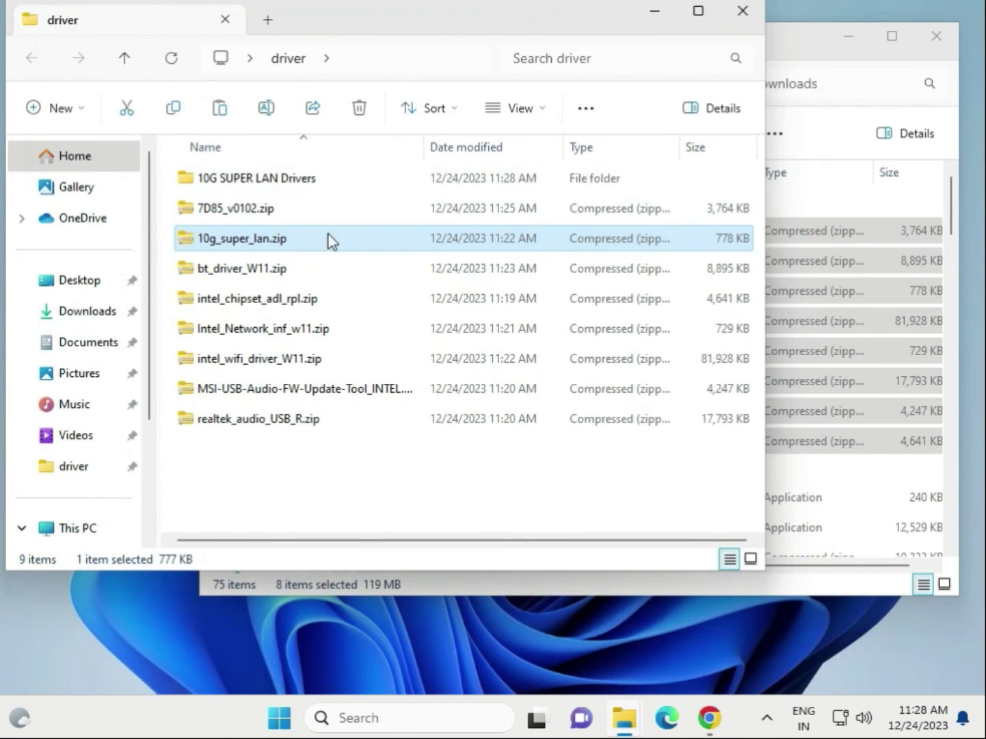
pyautogui.click(253, 209)
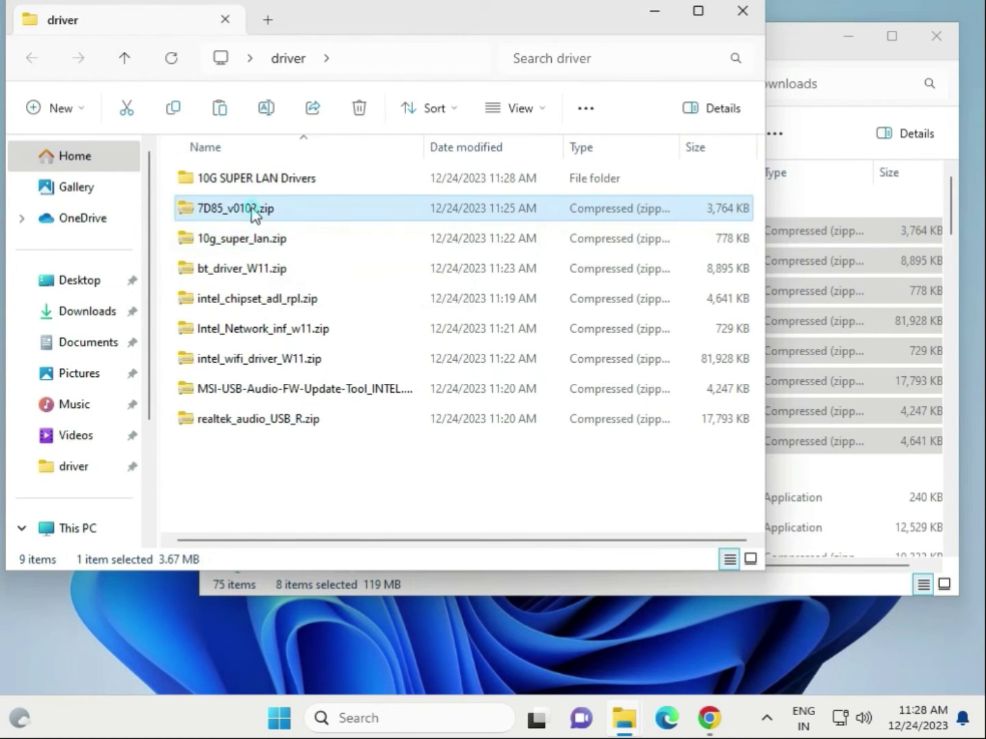
pyautogui.rightClick(252, 208)
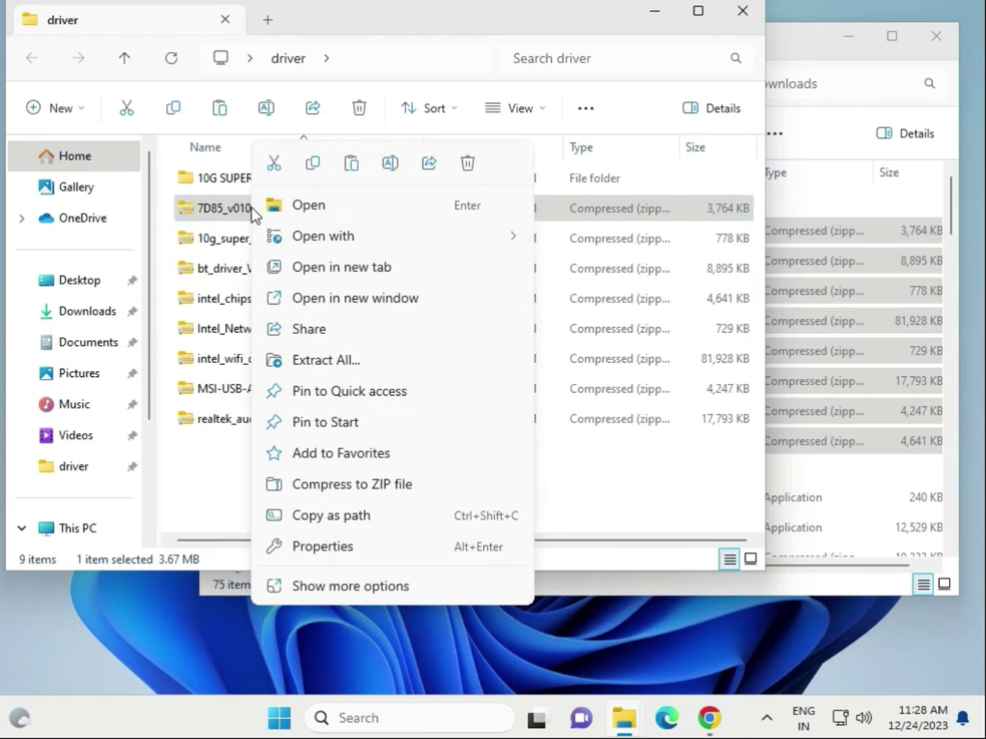
pyautogui.click(331, 585)
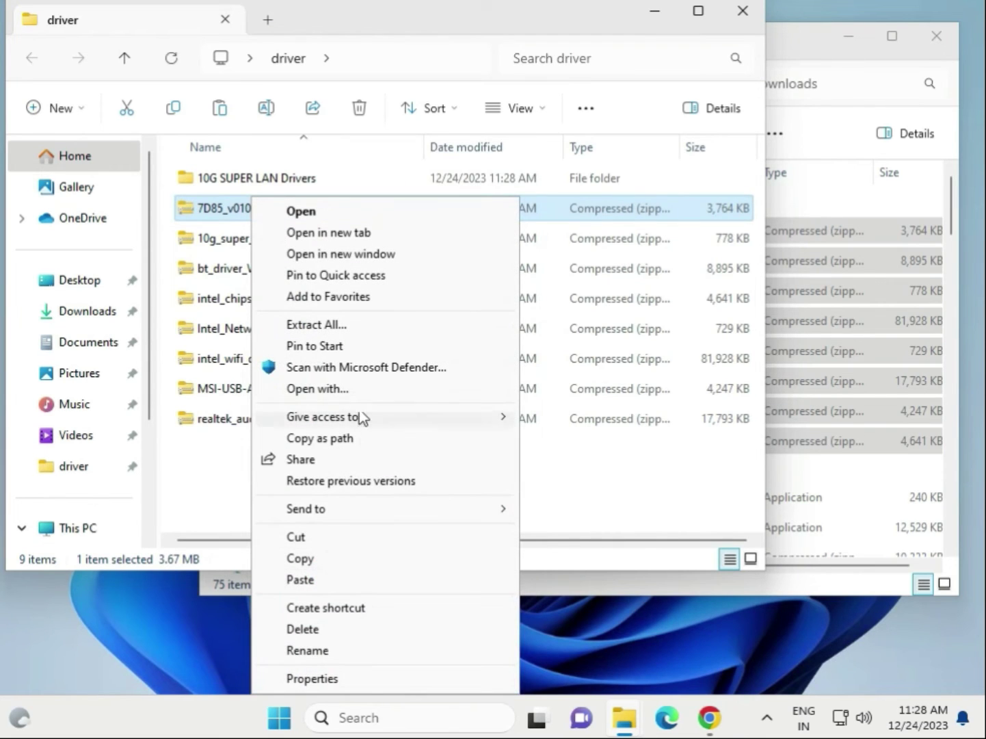
pyautogui.click(362, 329)
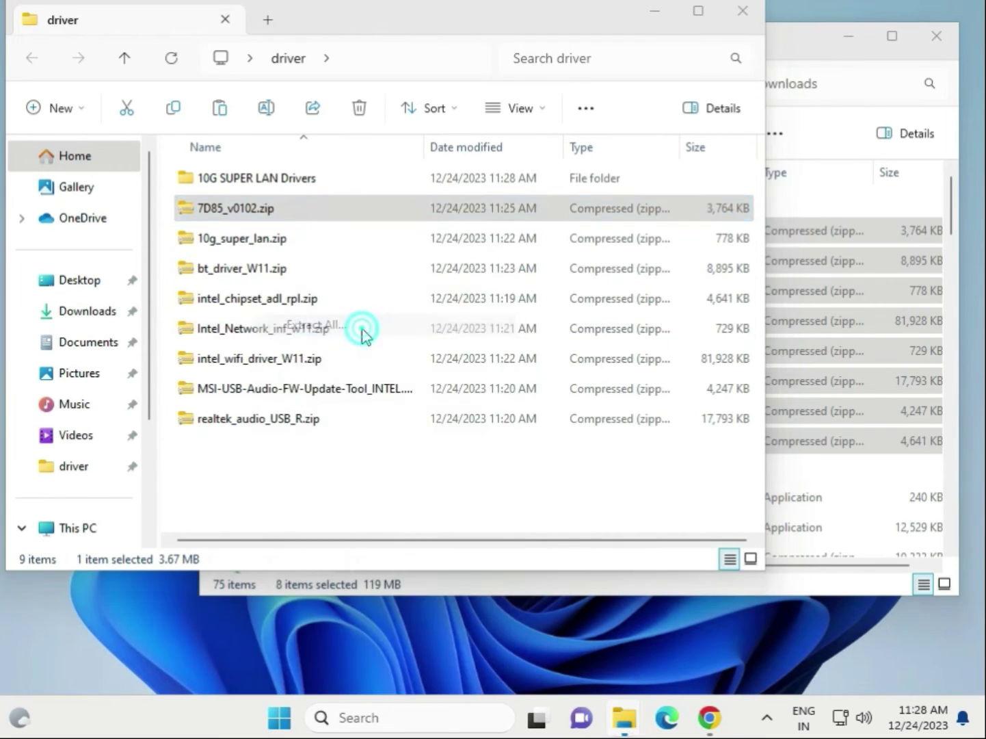
pyautogui.click(714, 275)
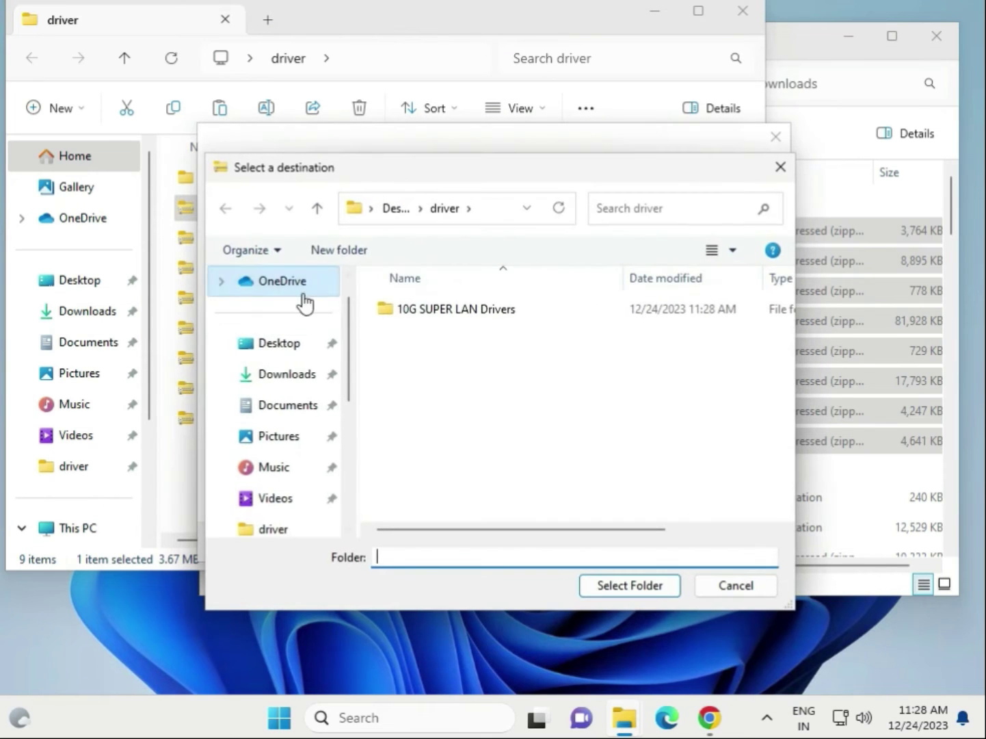
pyautogui.click(274, 343)
pyautogui.click(438, 310)
pyautogui.click(621, 588)
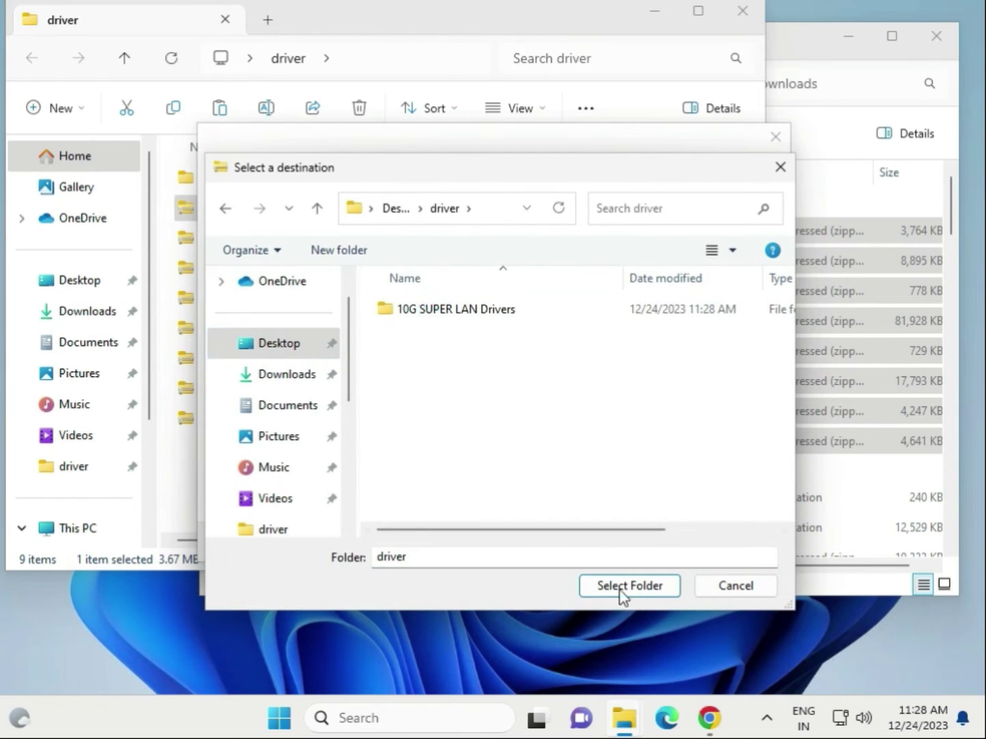
pyautogui.click(641, 595)
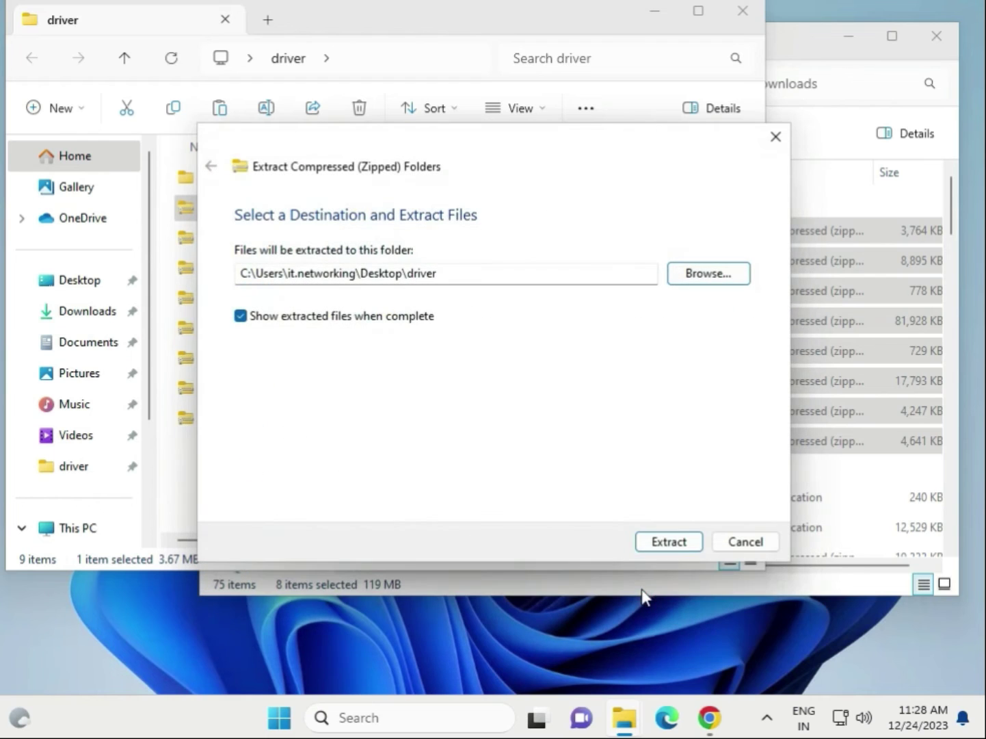
pyautogui.click(653, 545)
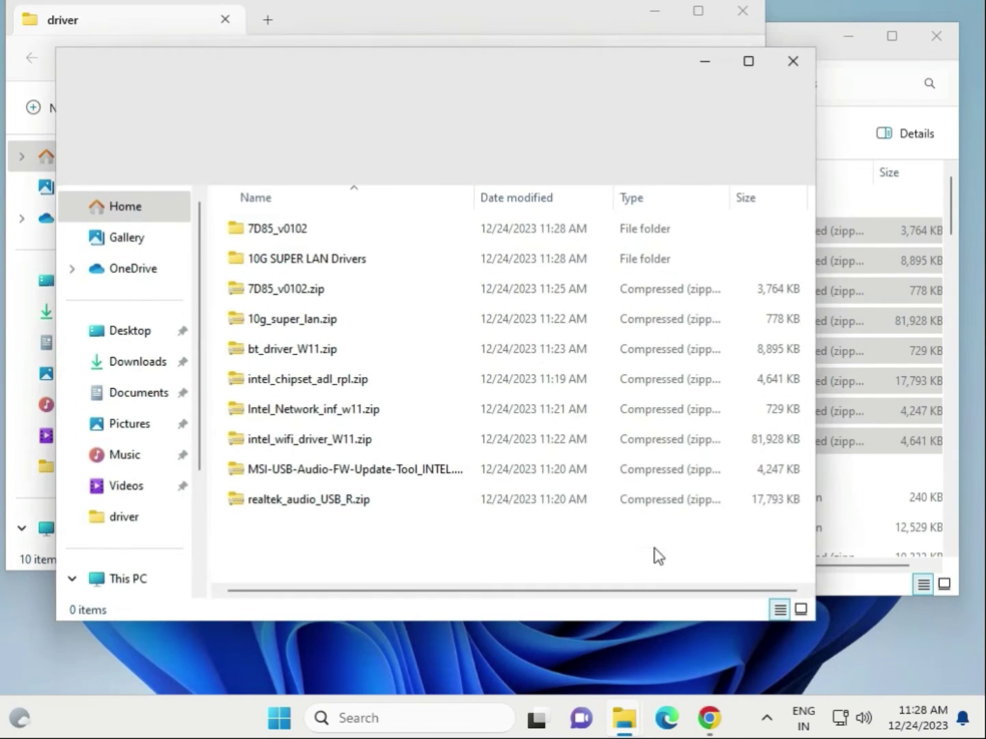
pyautogui.click(792, 66)
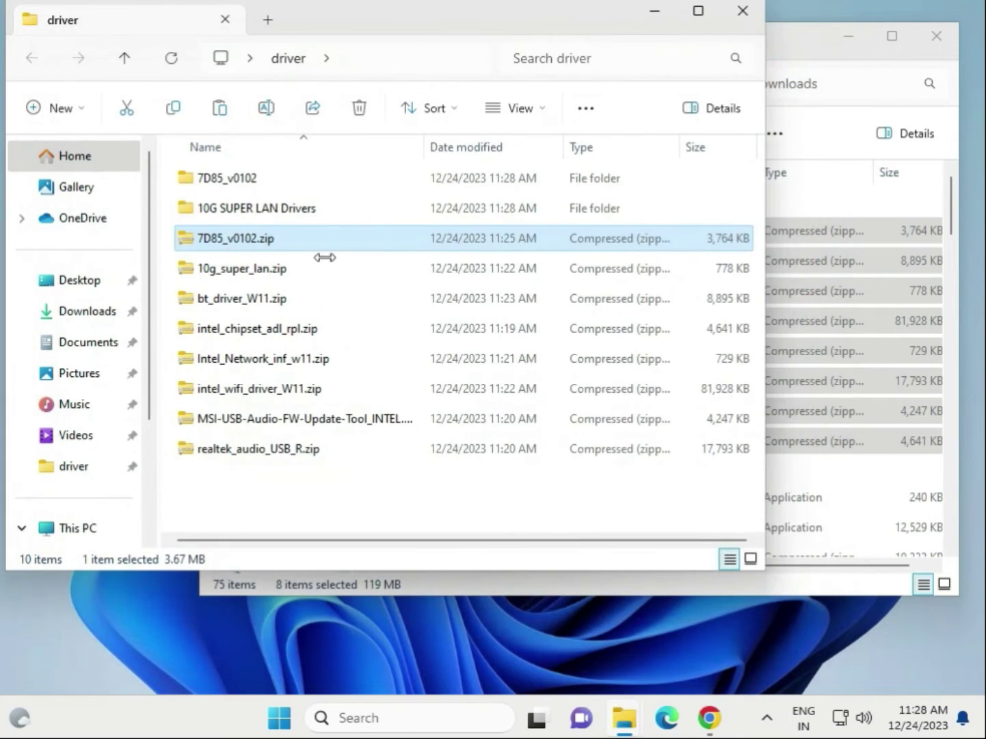
# Step: Go through the driver folder items, from 10G SUPER LAN Drivers down to realtek_audio_USB_R.zip
pyautogui.click(249, 211)
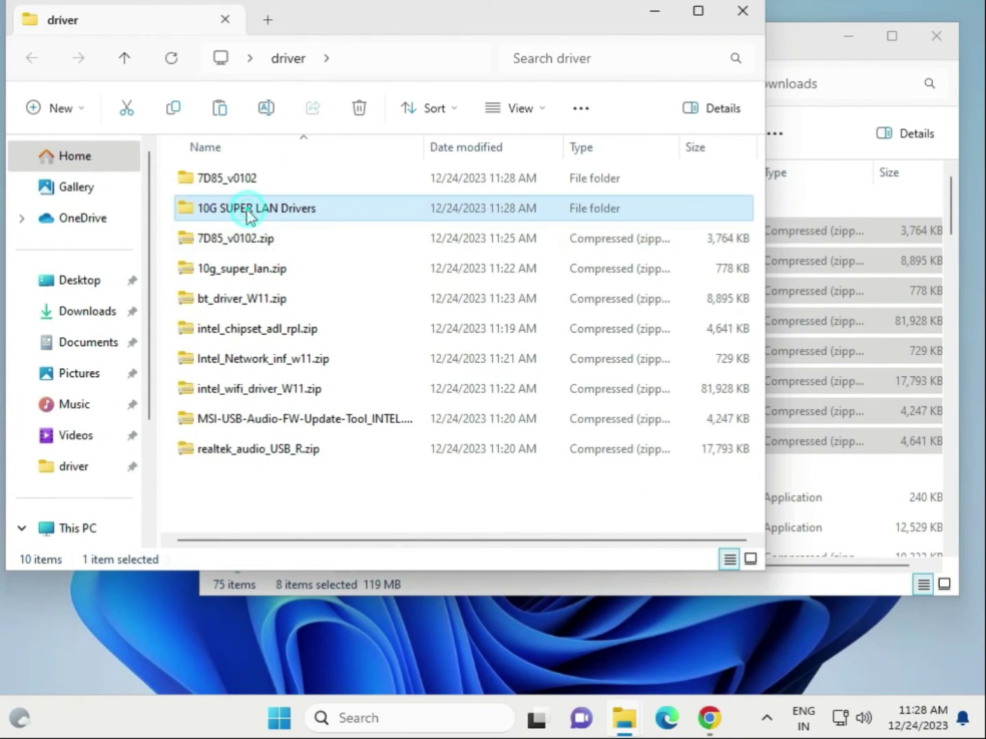
pyautogui.click(249, 272)
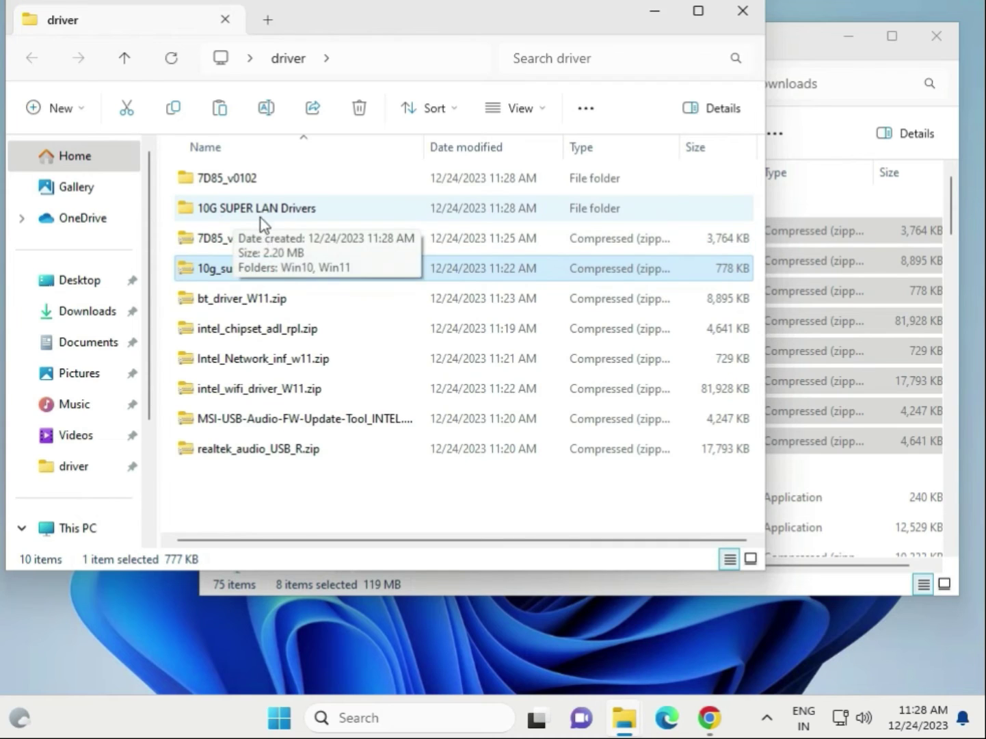
pyautogui.click(210, 305)
pyautogui.click(233, 332)
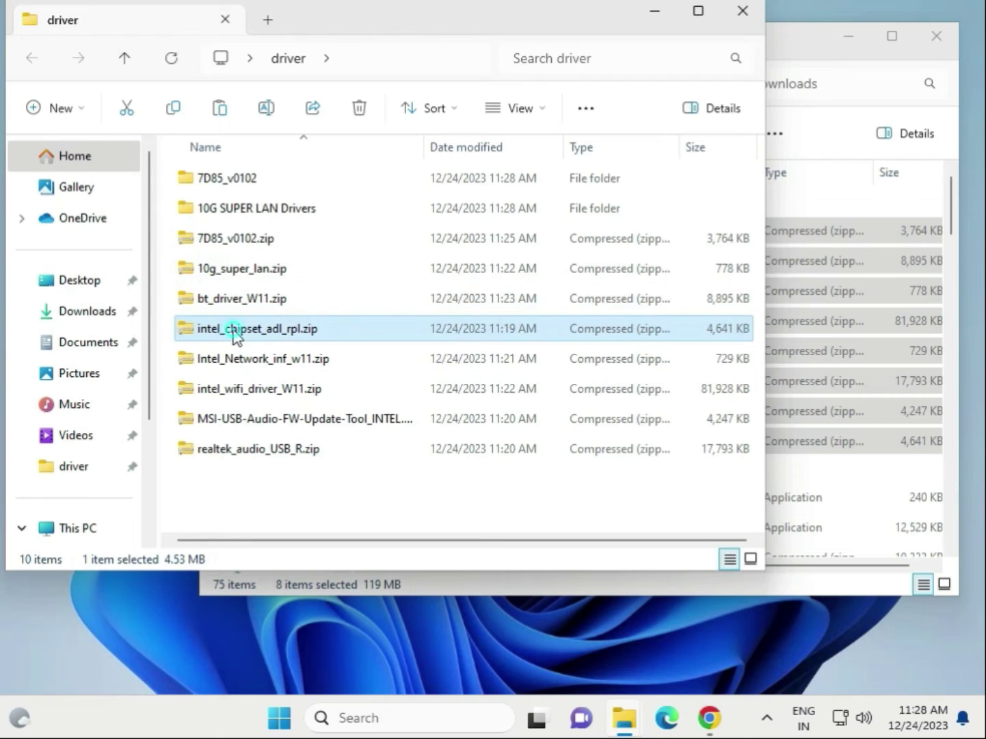
pyautogui.click(231, 357)
pyautogui.click(236, 388)
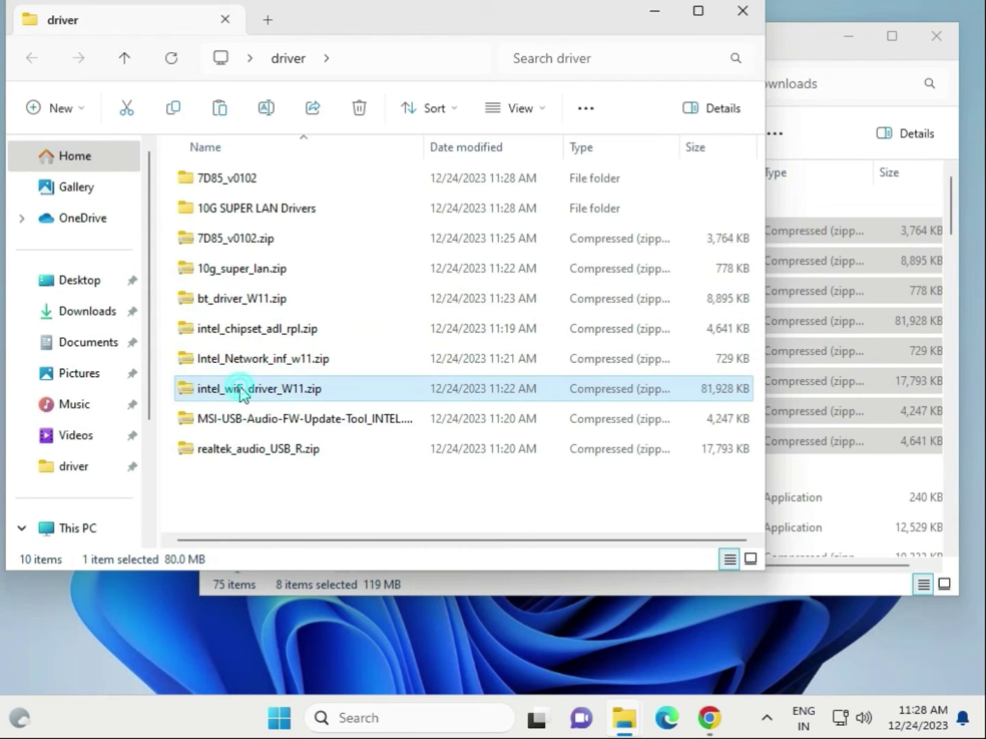
pyautogui.click(256, 416)
pyautogui.click(264, 448)
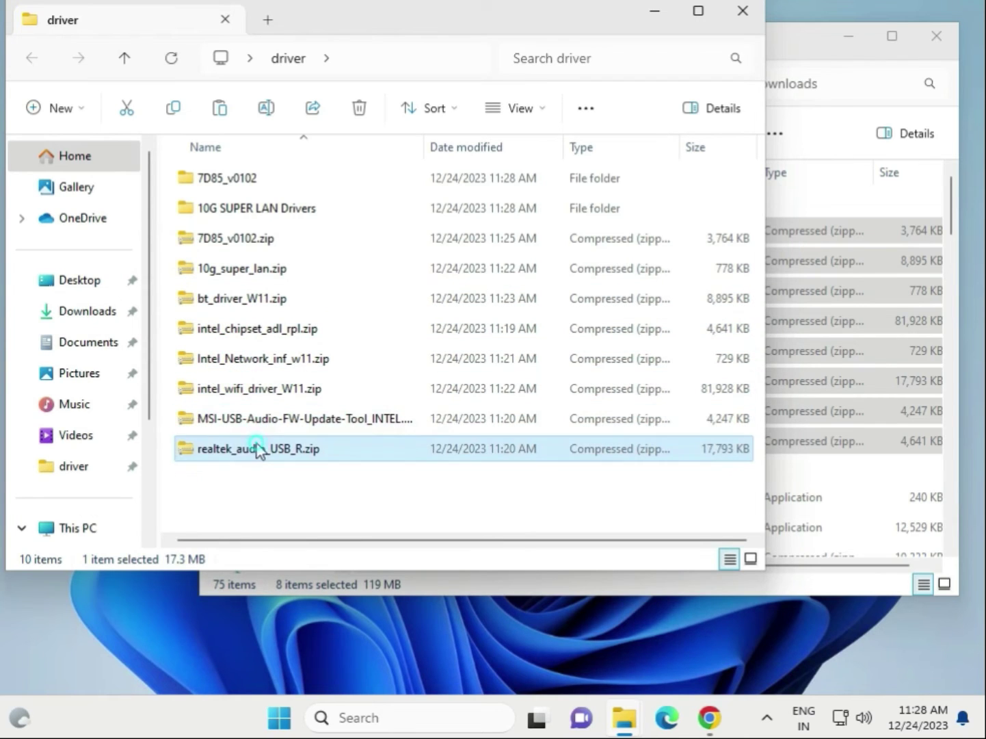
# Step: Delete the MSI-USB-Audio-FW-Update-Tool zip so the driver folder holds nine items
pyautogui.click(293, 423)
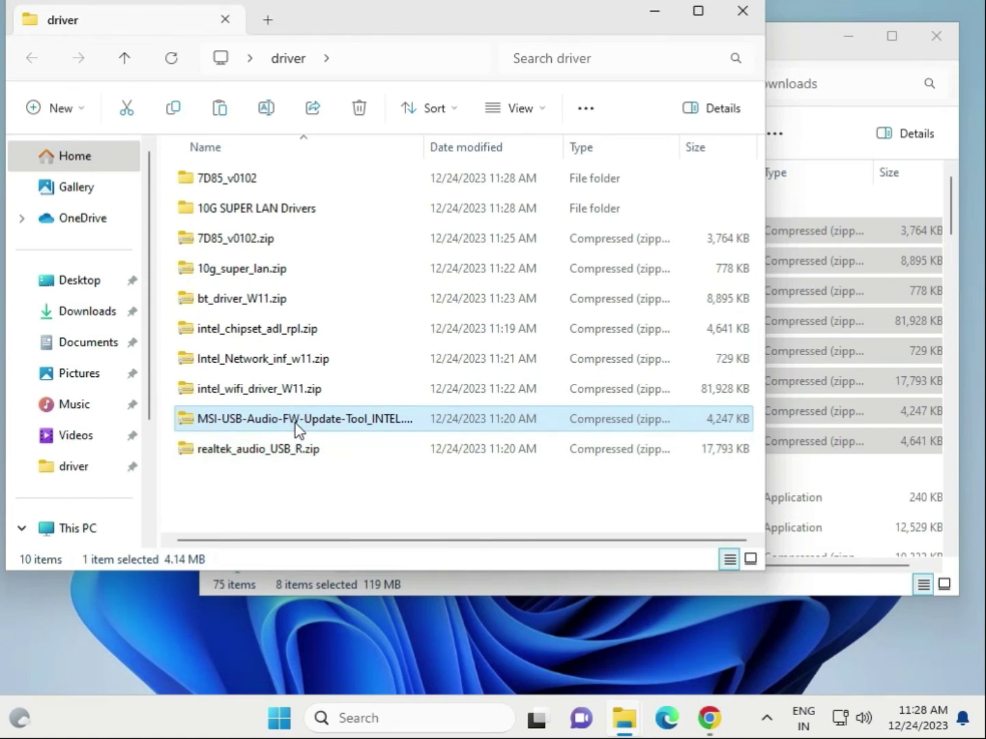
pyautogui.press('Delete')
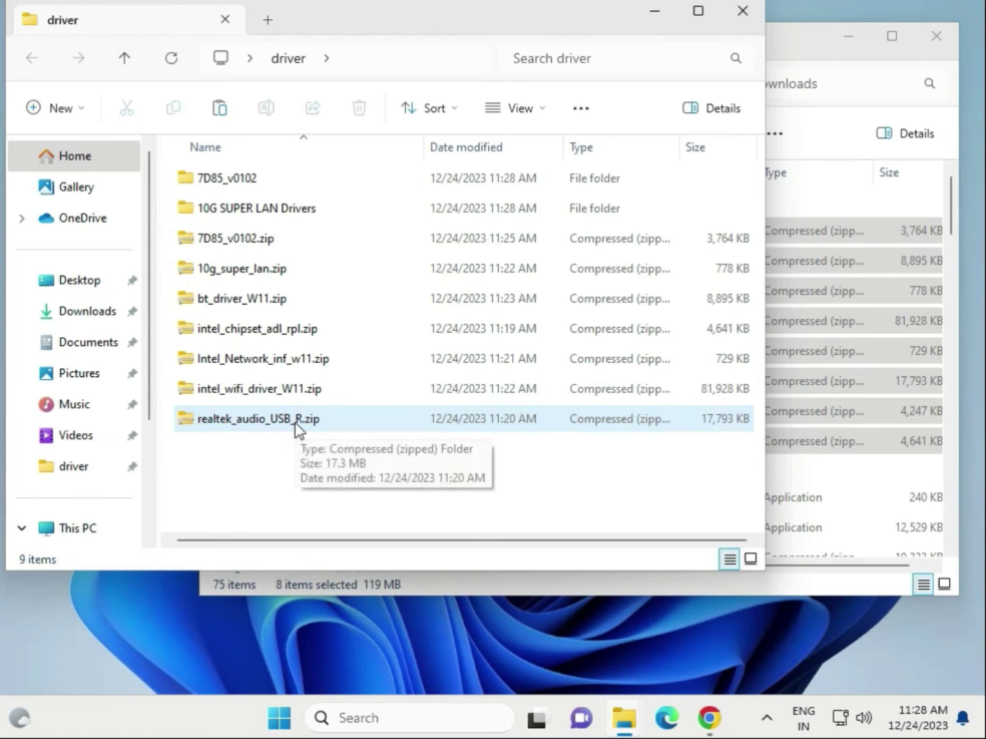
pyautogui.rightClick(295, 422)
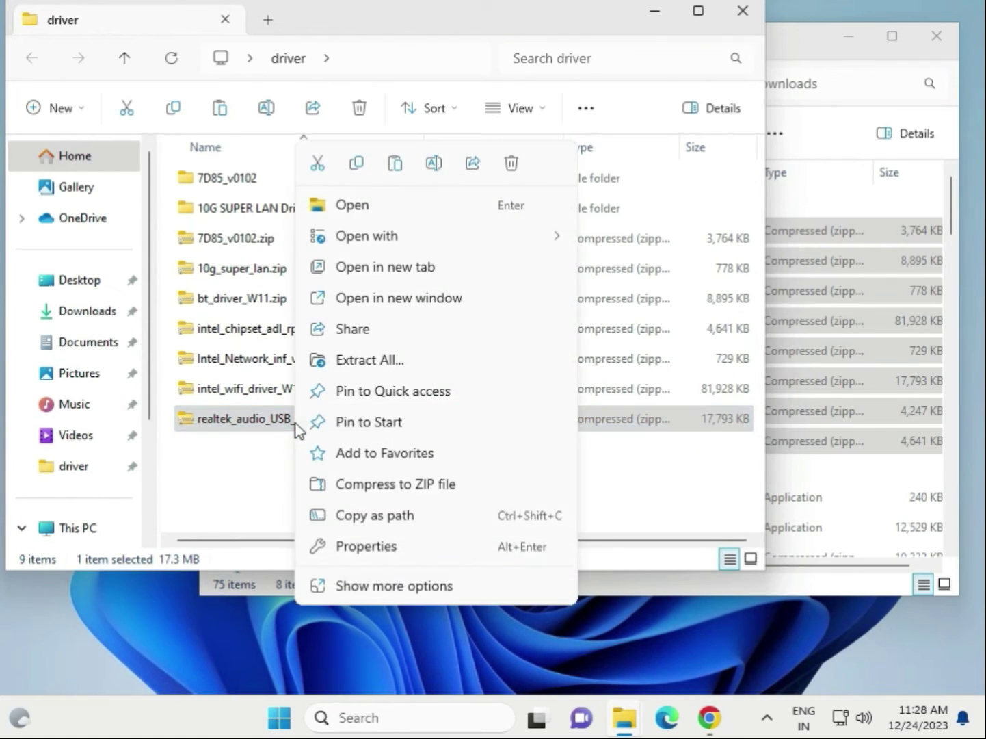
pyautogui.click(249, 459)
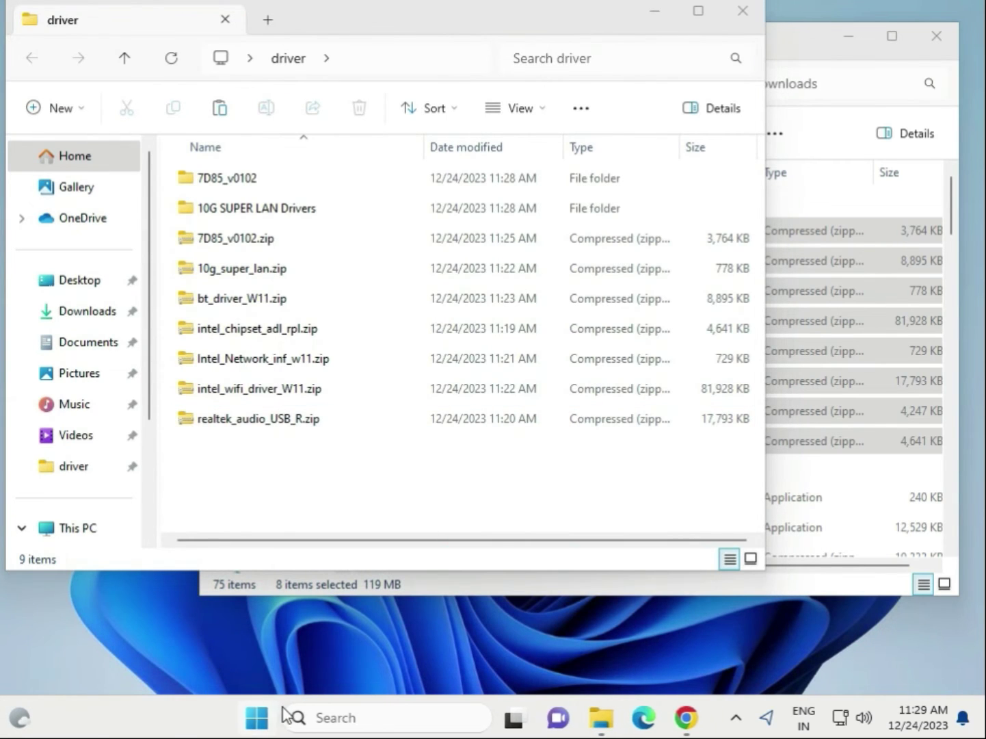
# Step: Open Device Manager beside the driver folder and select the Intel PRO/1000 MT Desktop Adapter
pyautogui.rightClick(259, 720)
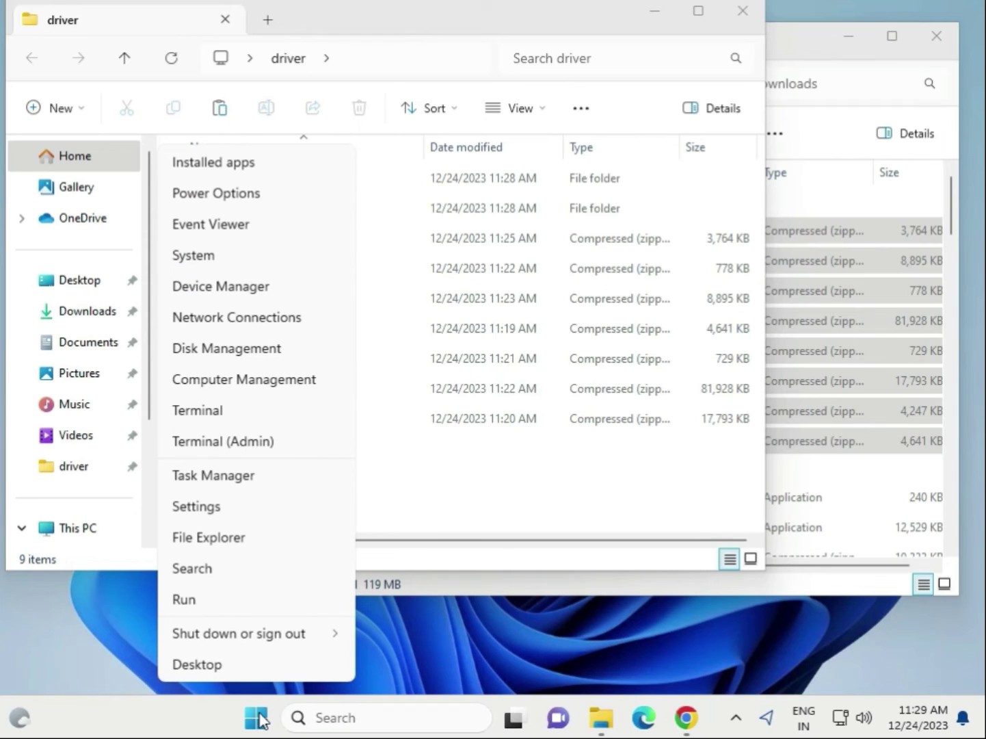
pyautogui.click(246, 293)
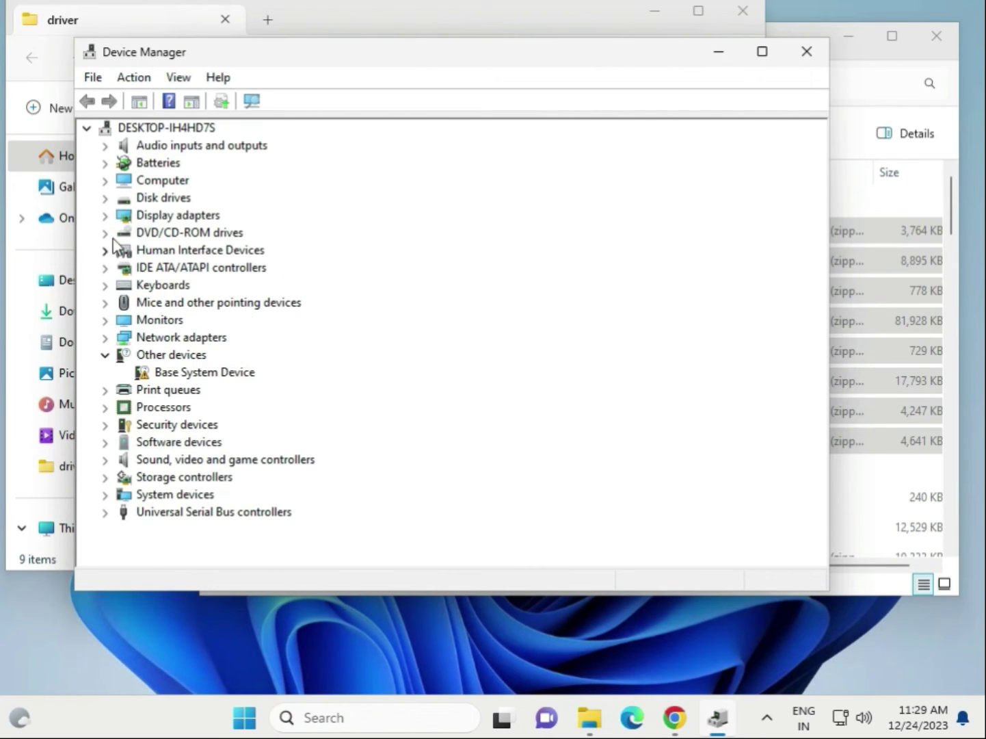
pyautogui.moveTo(278, 52); pyautogui.dragTo(565, 48)
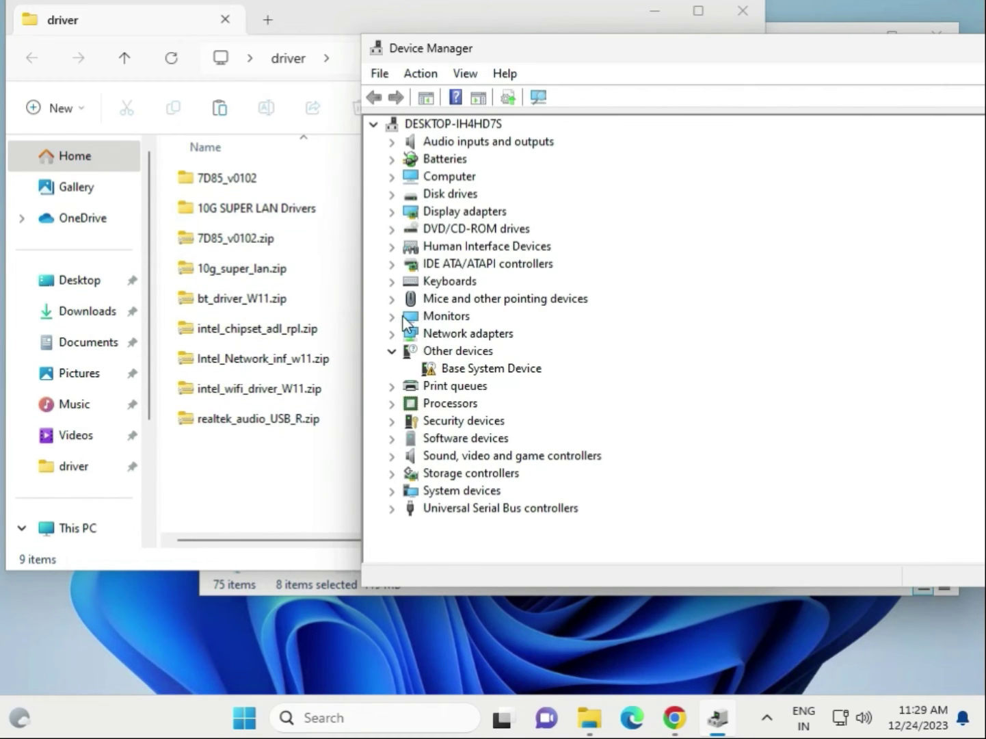
pyautogui.click(391, 333)
pyautogui.click(509, 350)
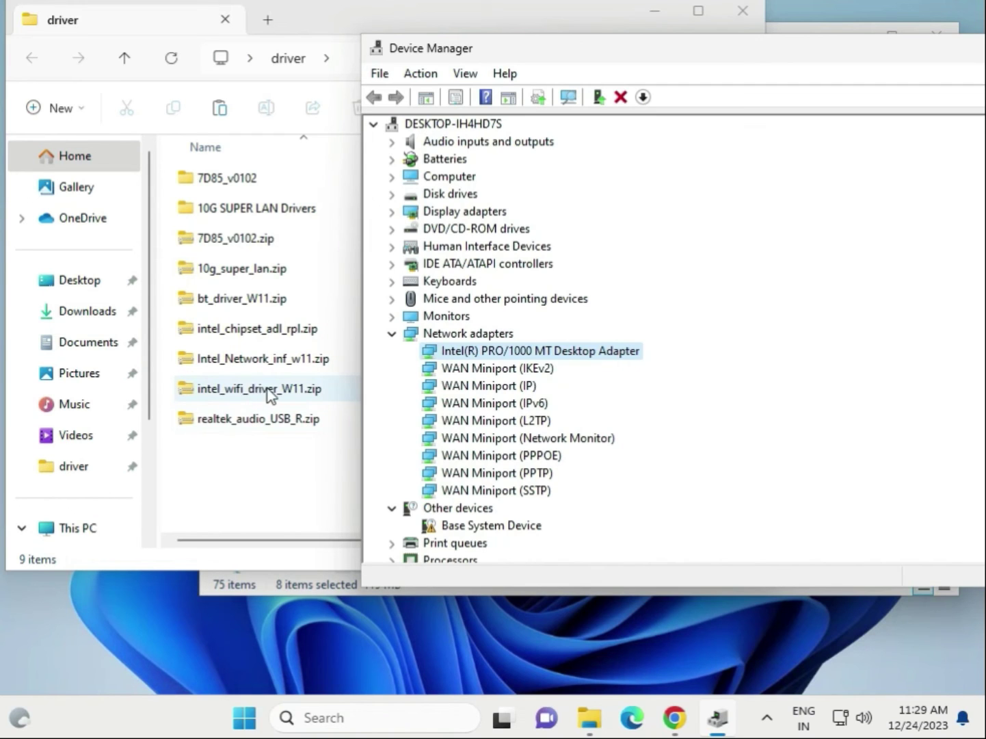
# Step: Start a driver update for the Intel PRO/1000 adapter, browsing this computer for drivers
pyautogui.rightClick(483, 356)
pyautogui.click(514, 366)
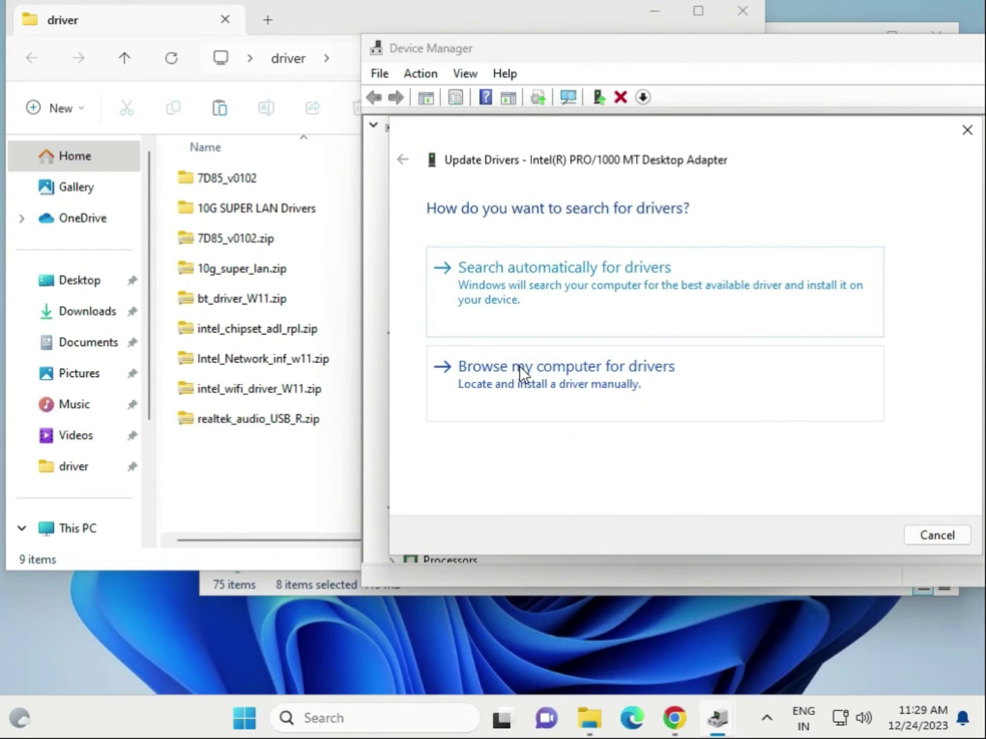
pyautogui.click(642, 407)
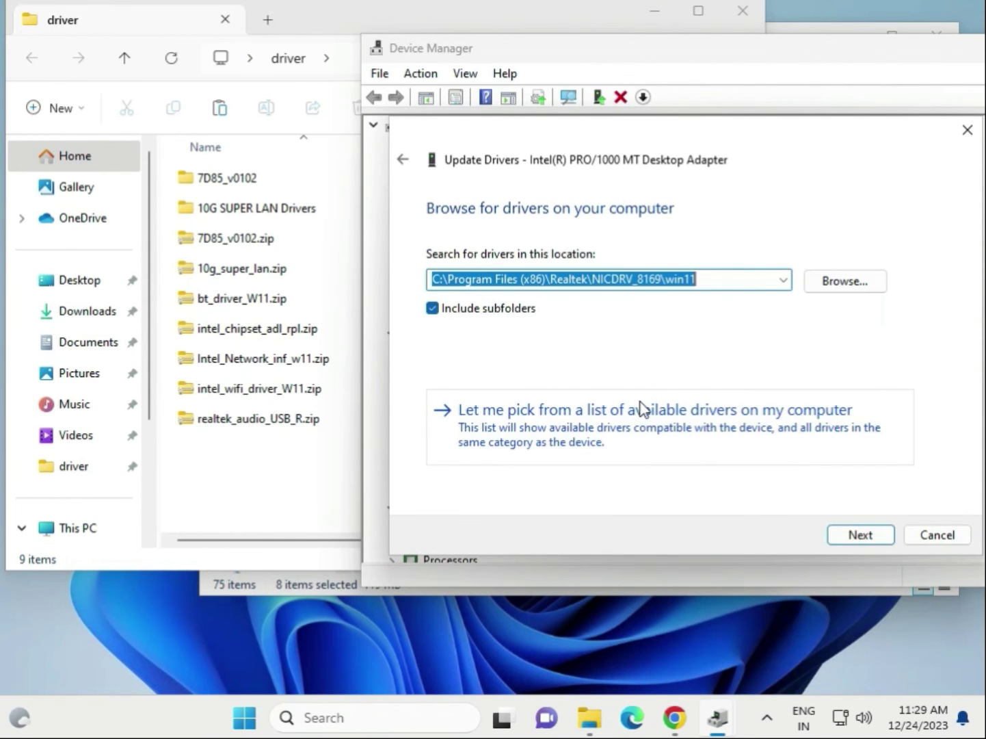
pyautogui.click(845, 289)
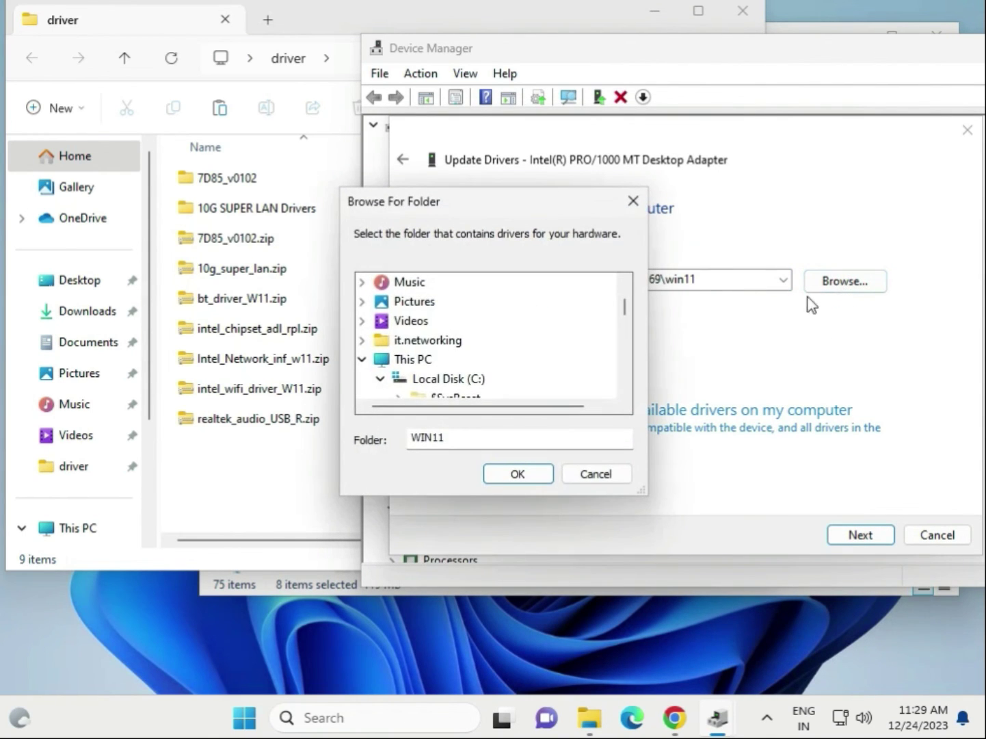
# Step: Choose the Desktop\driver folder as the driver search location and confirm it
pyautogui.scroll(-2, 404, 356)
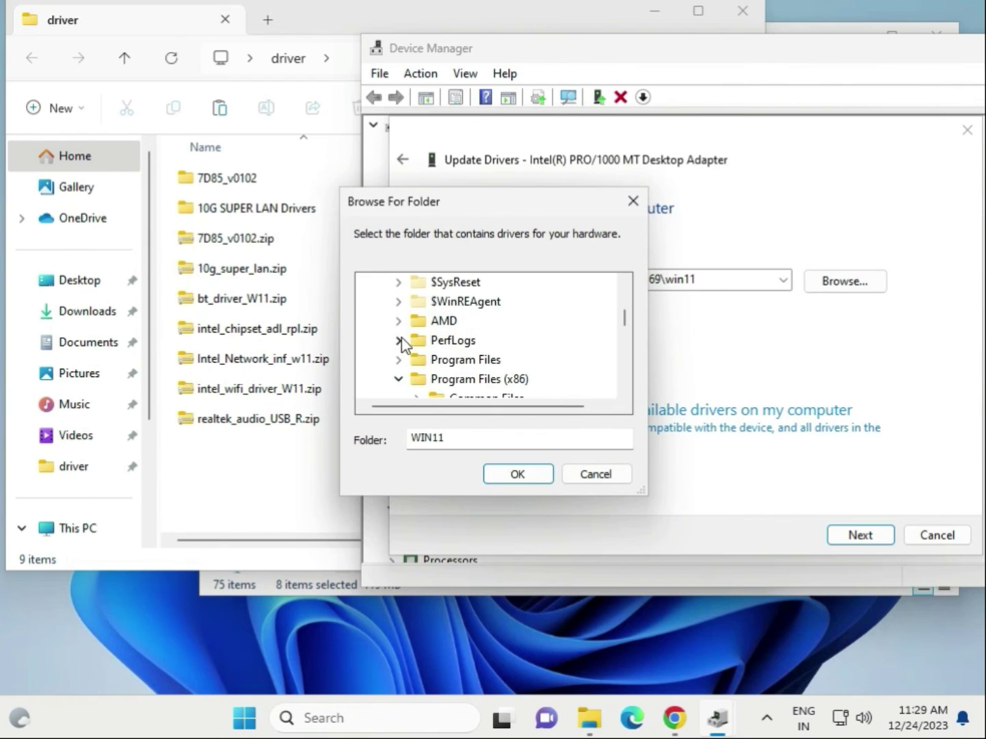
pyautogui.scroll(-3, 404, 349)
pyautogui.scroll(4, 405, 352)
pyautogui.click(380, 321)
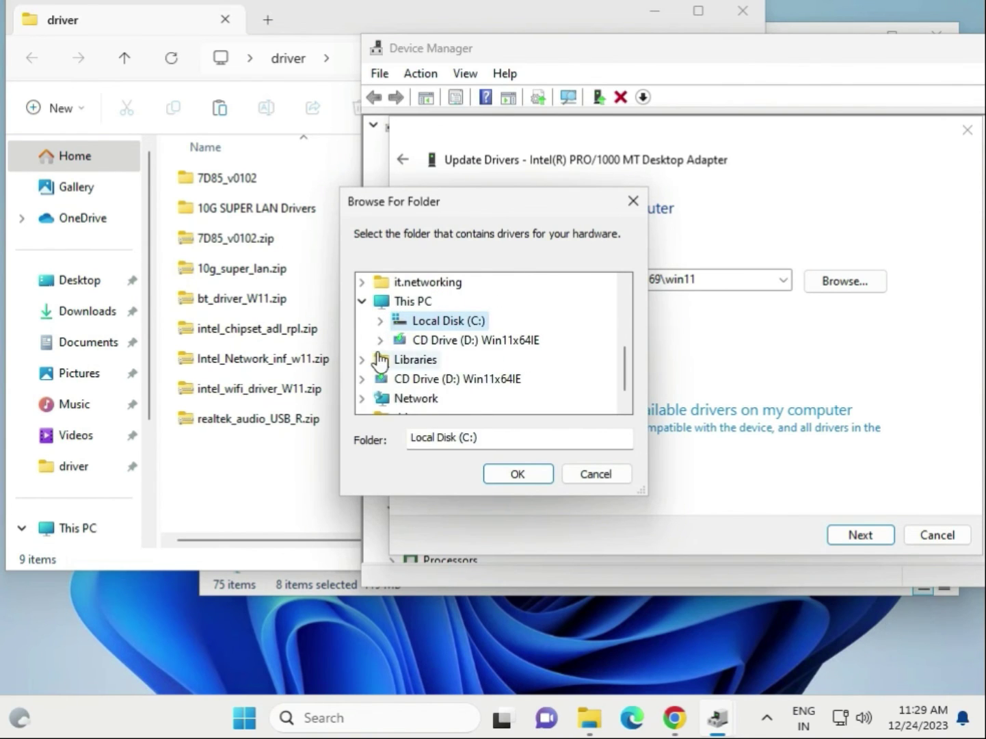
pyautogui.scroll(1, 373, 327)
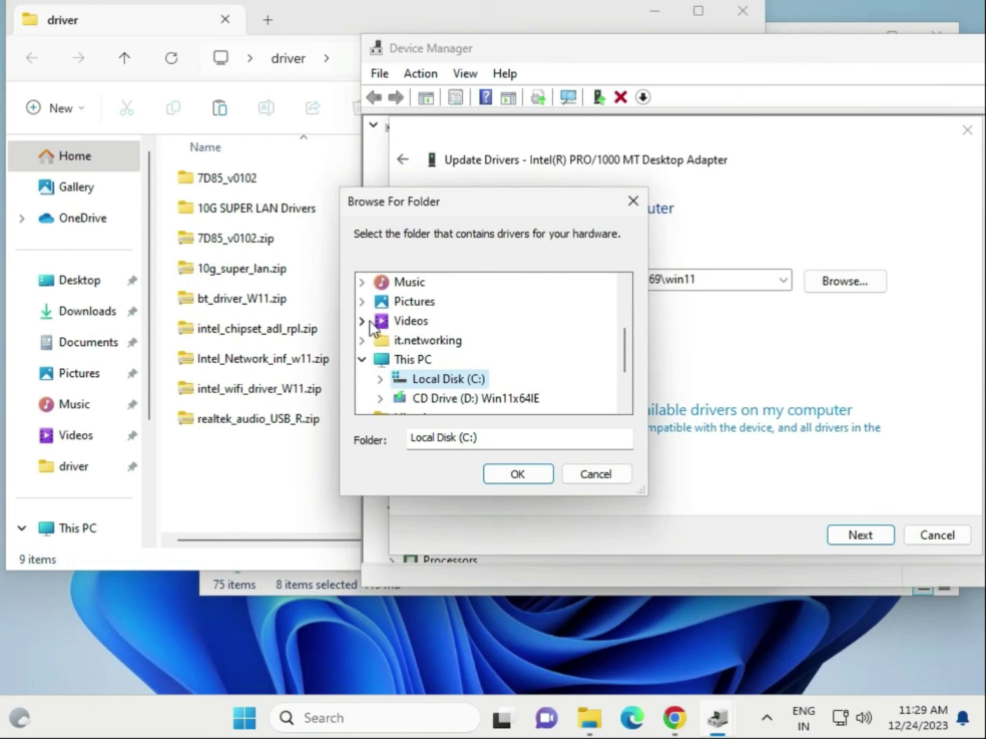
pyautogui.scroll(2, 373, 327)
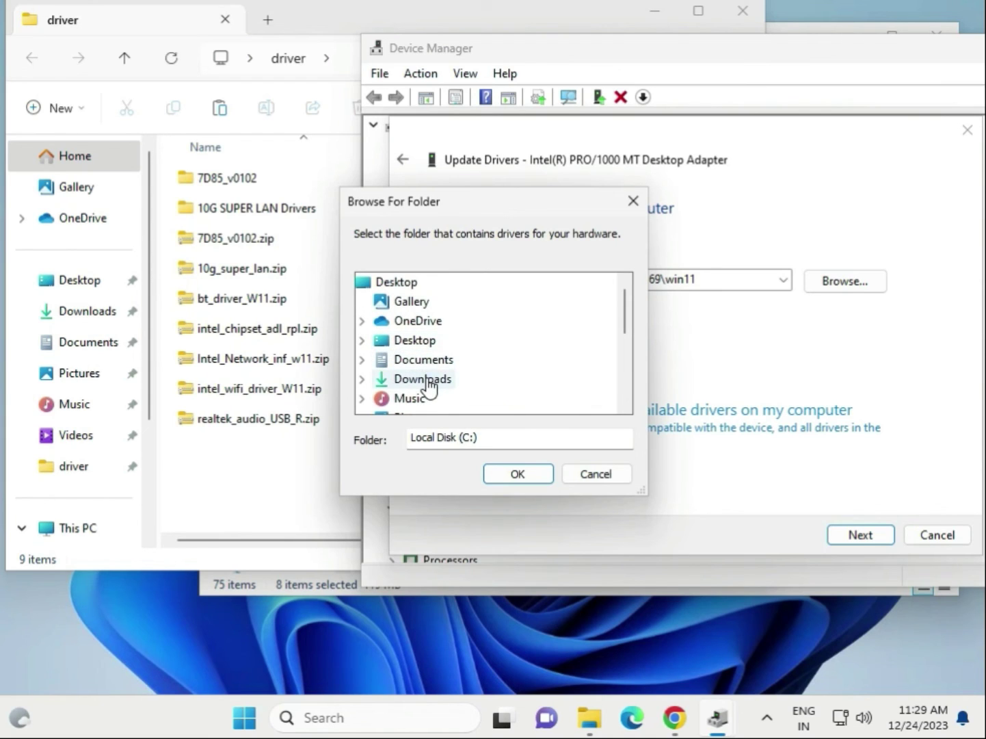
pyautogui.click(417, 340)
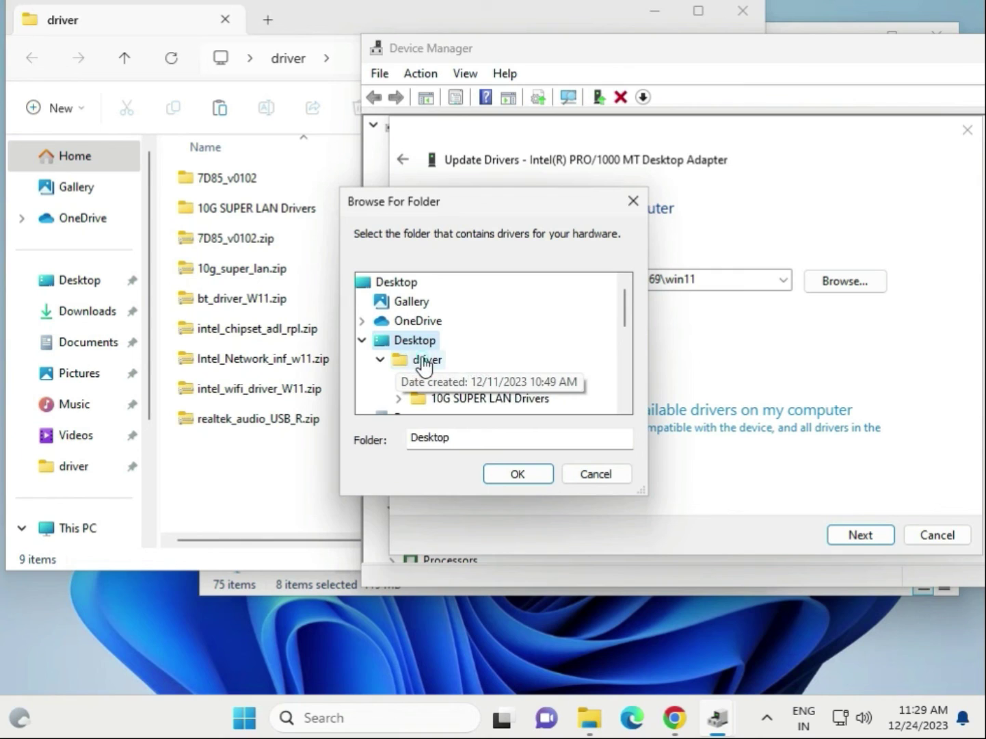
pyautogui.click(423, 361)
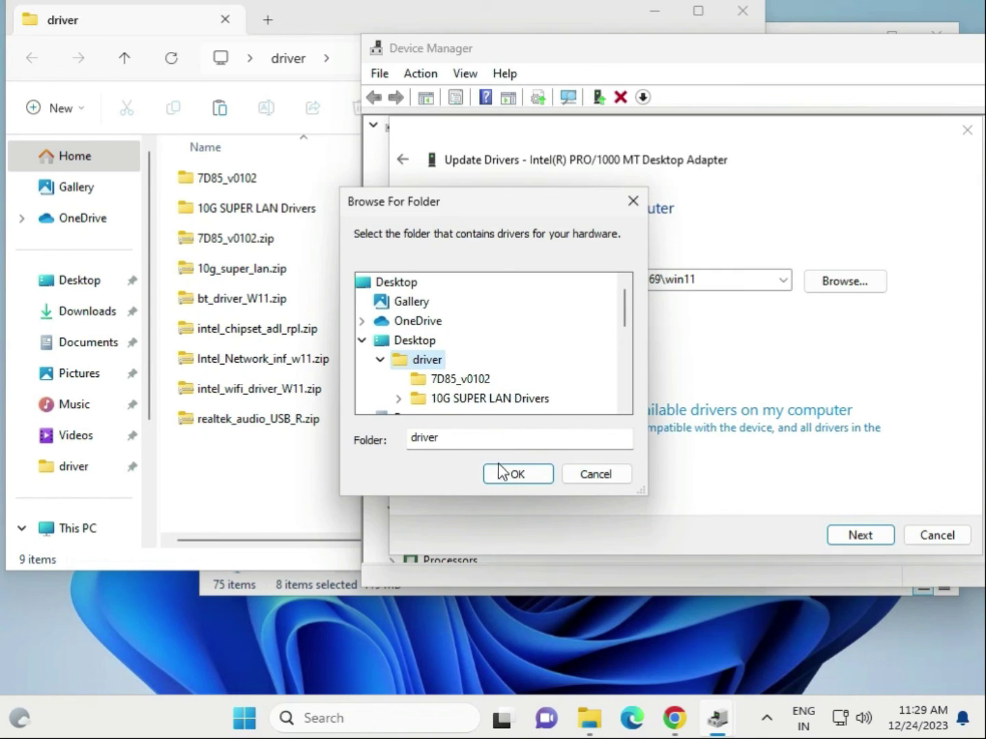
pyautogui.scroll(-1, 570, 368)
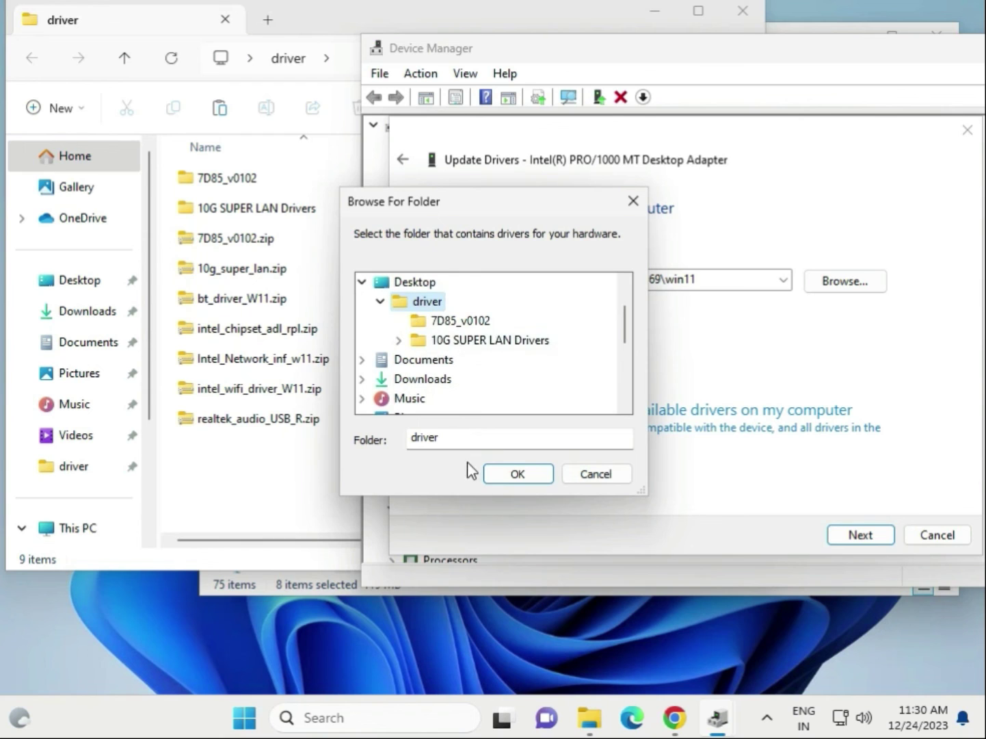
pyautogui.click(510, 472)
# Step: Run the driver search, close the update dialog, and check the Microsoft Basic Display Adapter
pyautogui.click(865, 543)
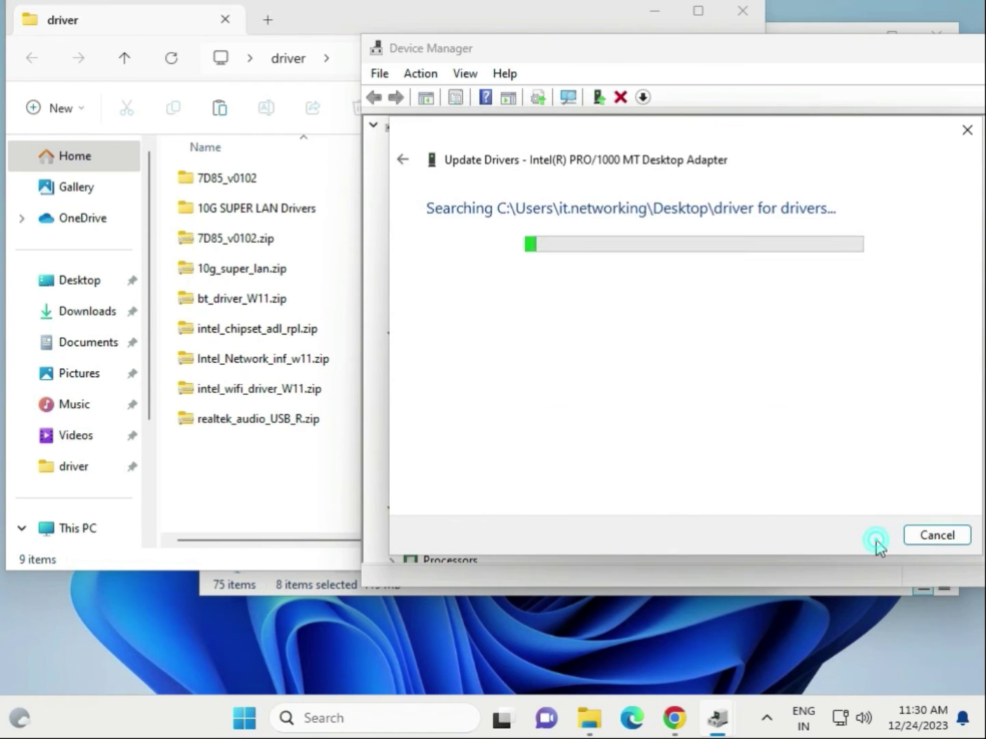
pyautogui.click(916, 540)
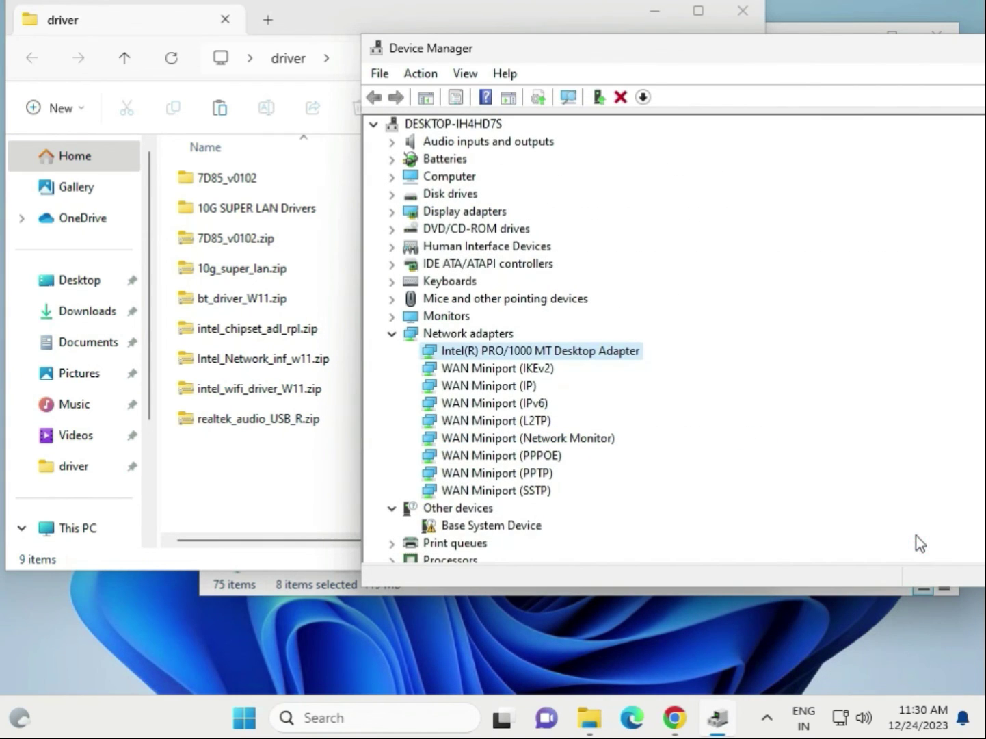
pyautogui.click(394, 335)
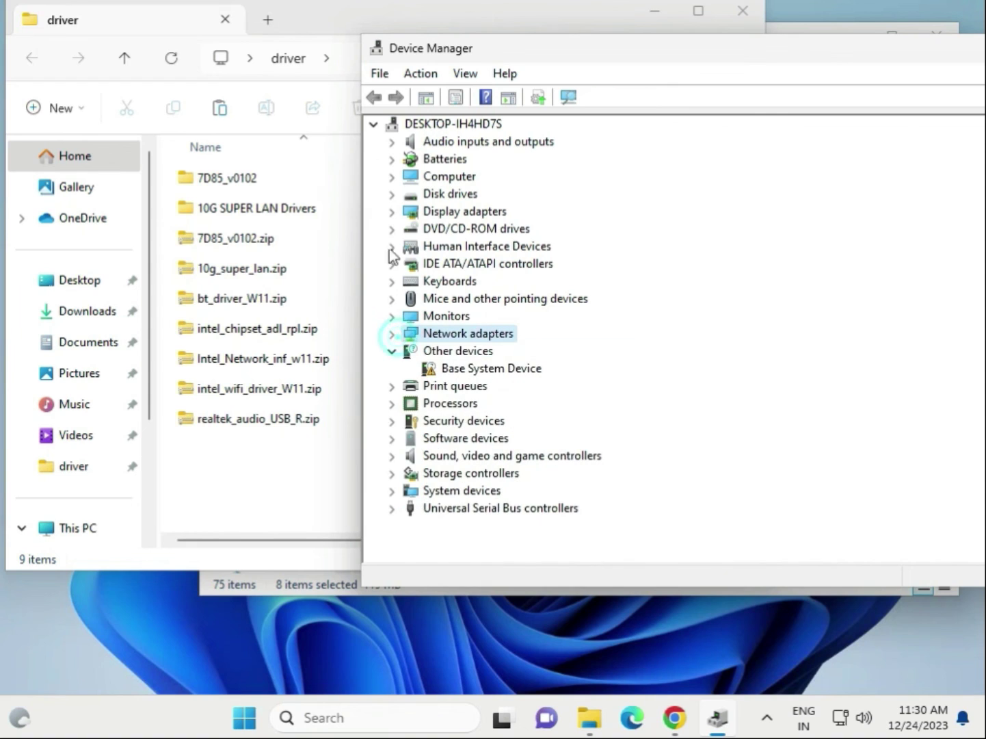
pyautogui.click(392, 211)
pyautogui.click(457, 231)
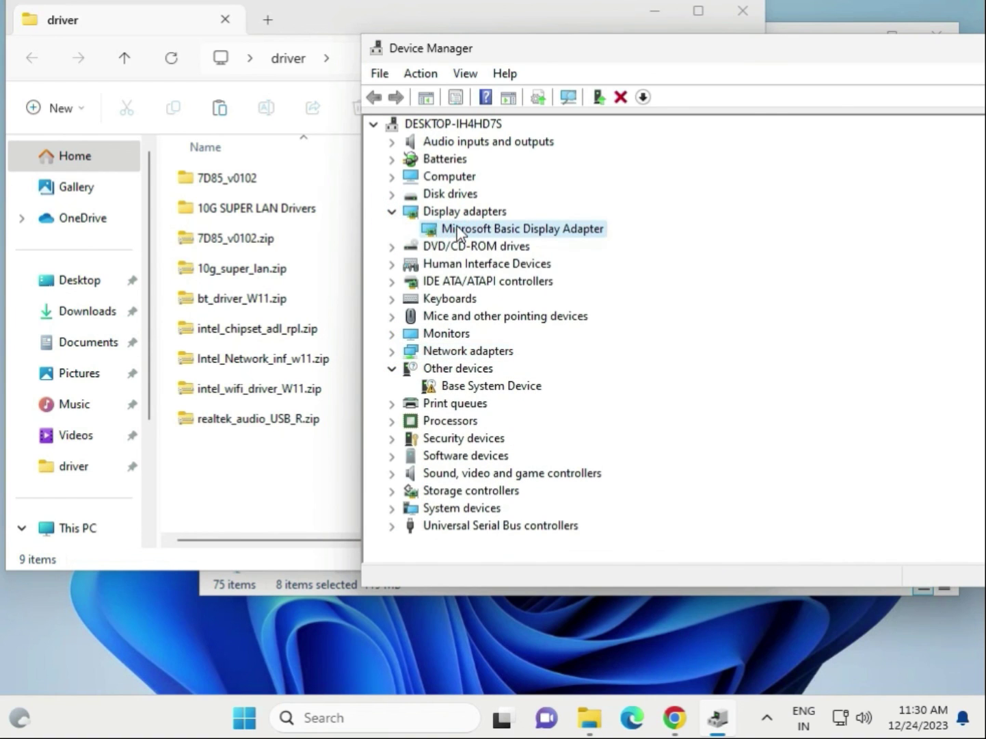
pyautogui.click(391, 212)
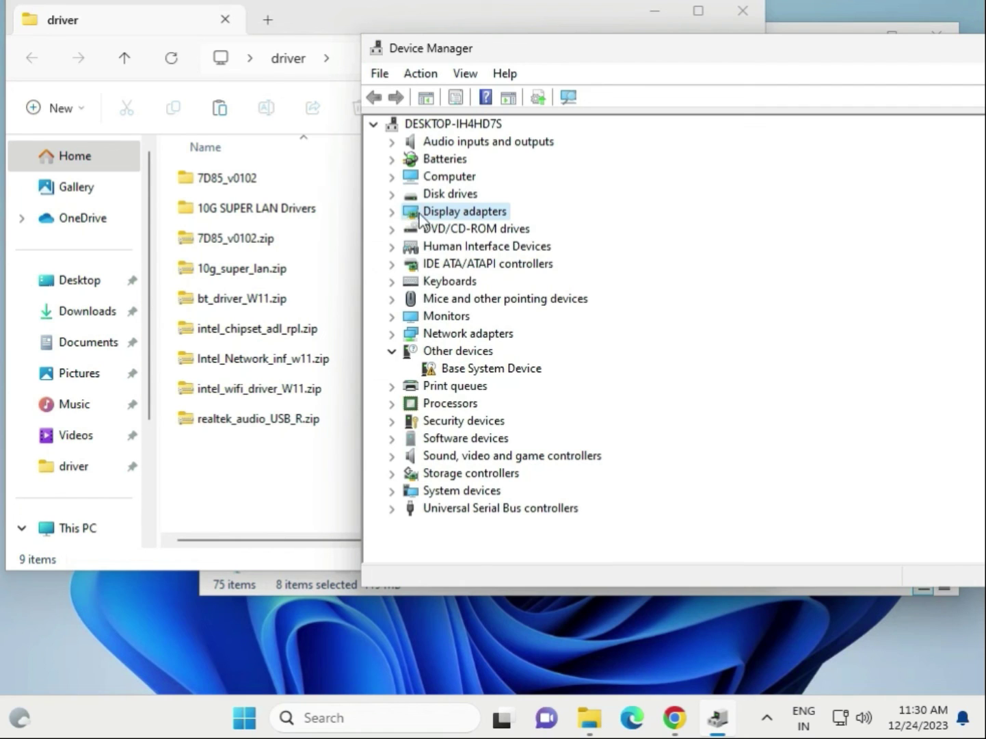
# Step: Expand Network adapters, Processors (two Intel Core i3-6098P) and Sound, video and game controllers
pyautogui.click(393, 334)
pyautogui.click(472, 349)
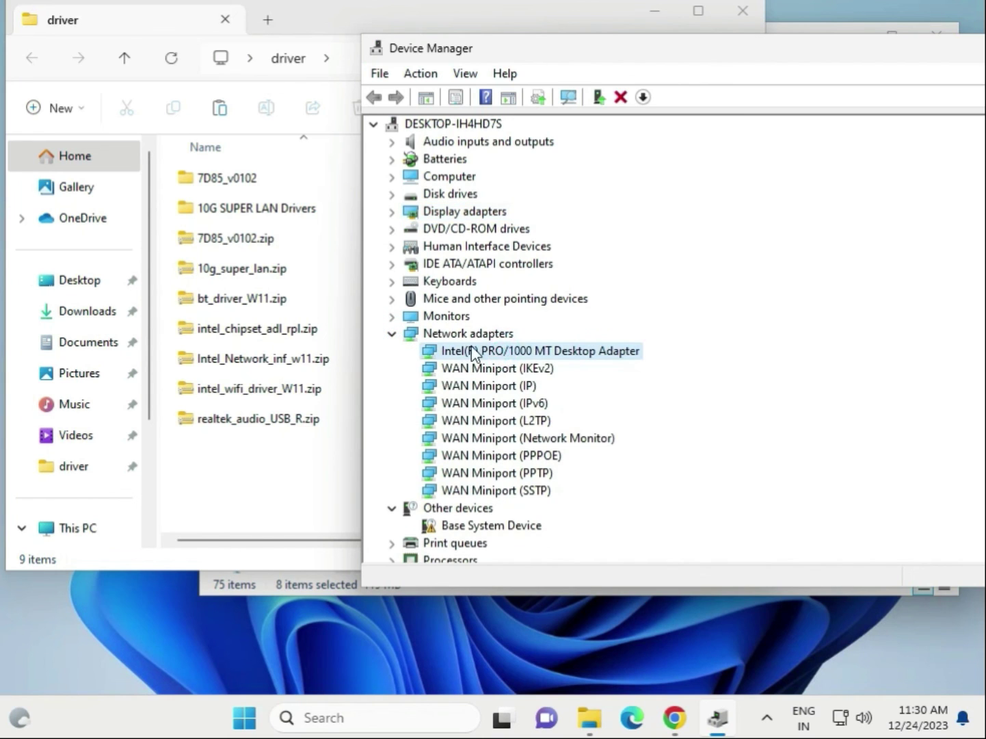
pyautogui.scroll(-3, 477, 379)
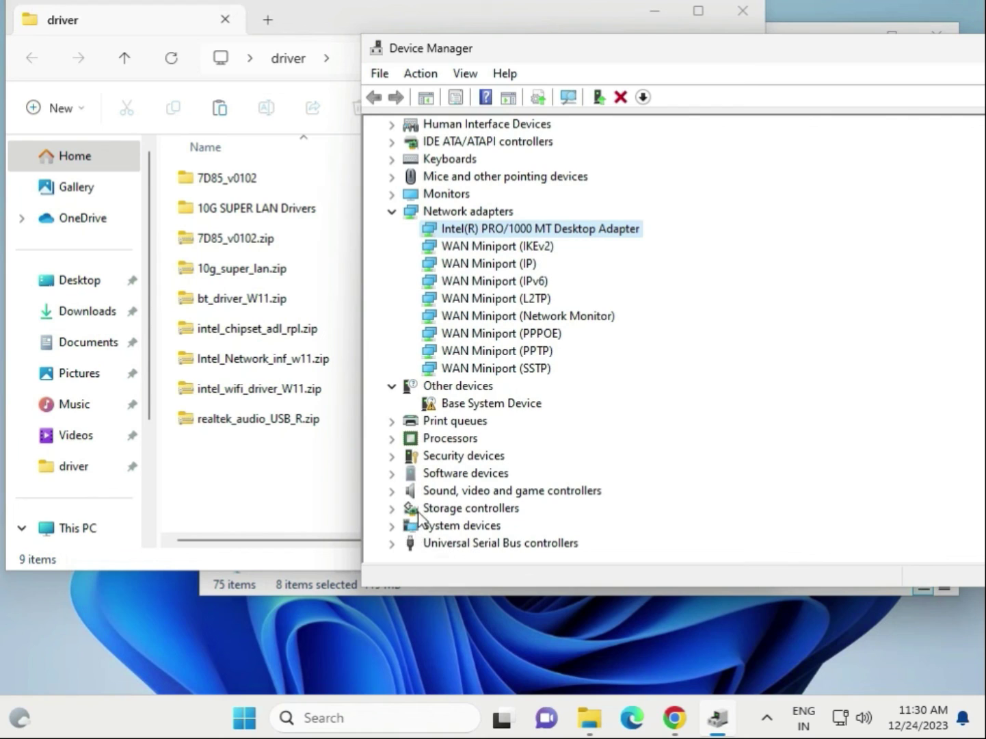
pyautogui.click(392, 437)
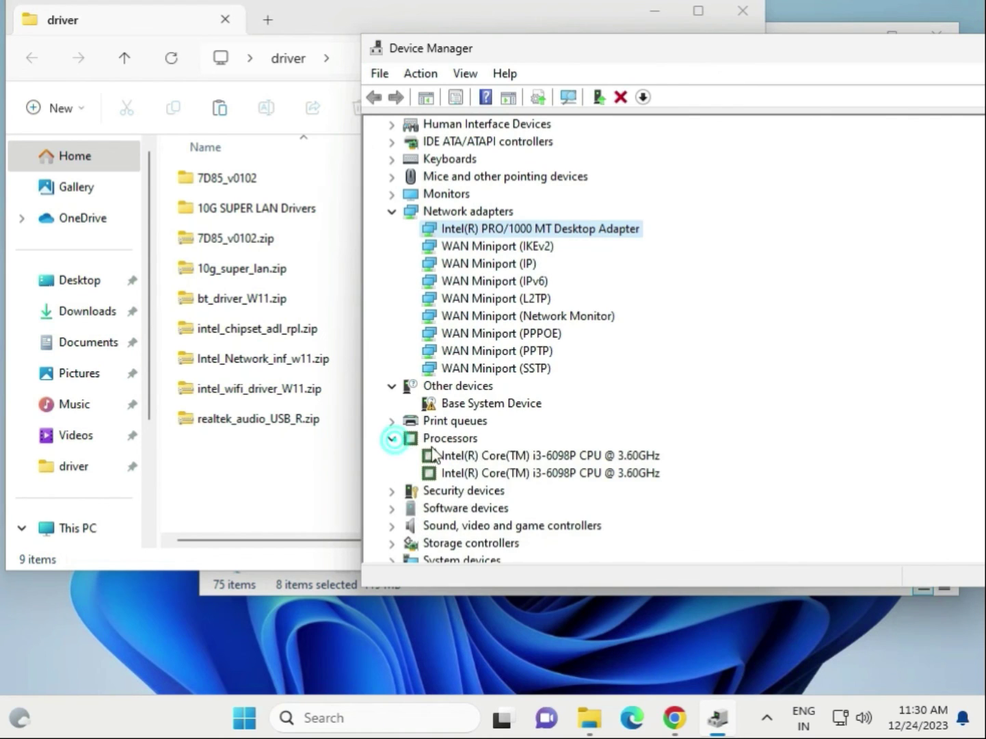
pyautogui.click(571, 454)
pyautogui.click(568, 472)
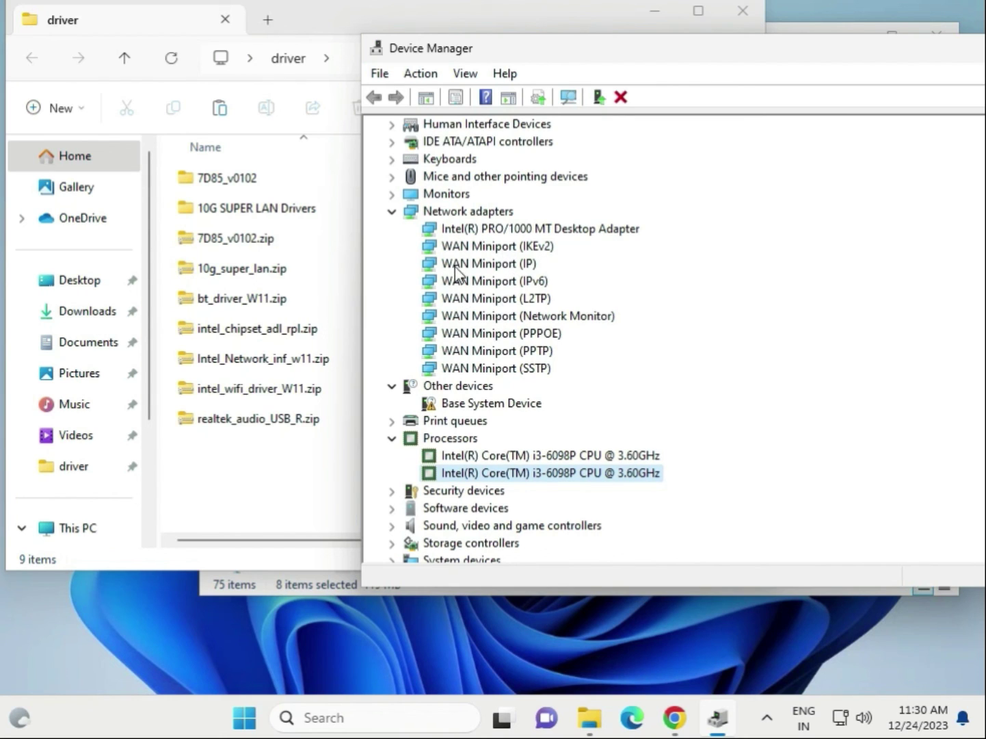
pyautogui.click(393, 526)
pyautogui.scroll(-1, 518, 541)
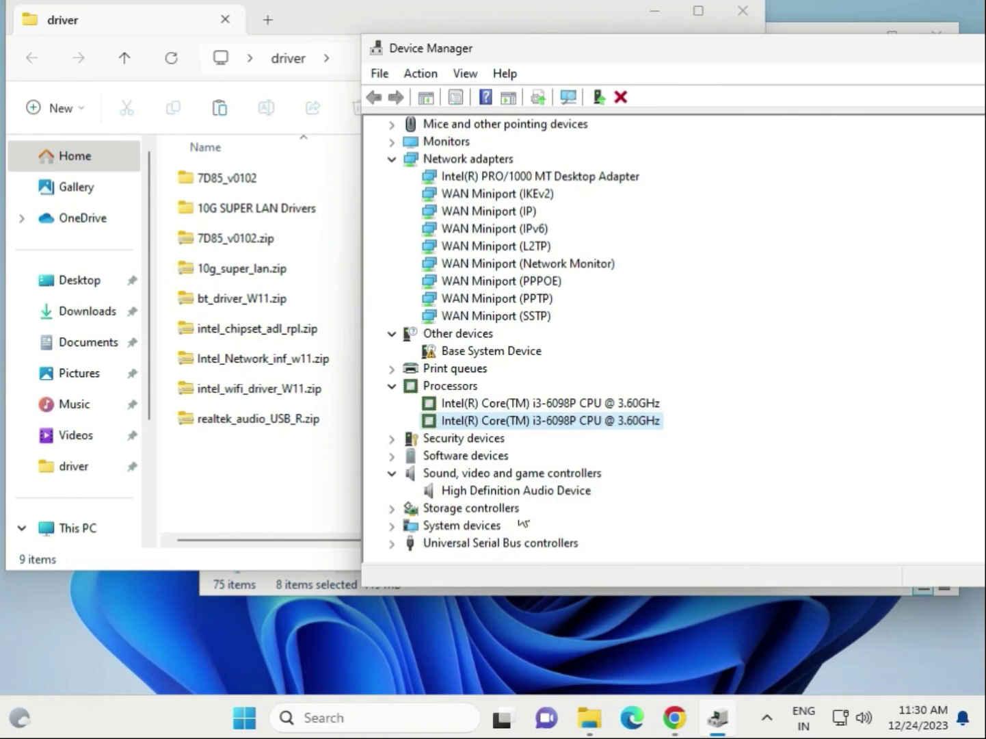
pyautogui.click(514, 490)
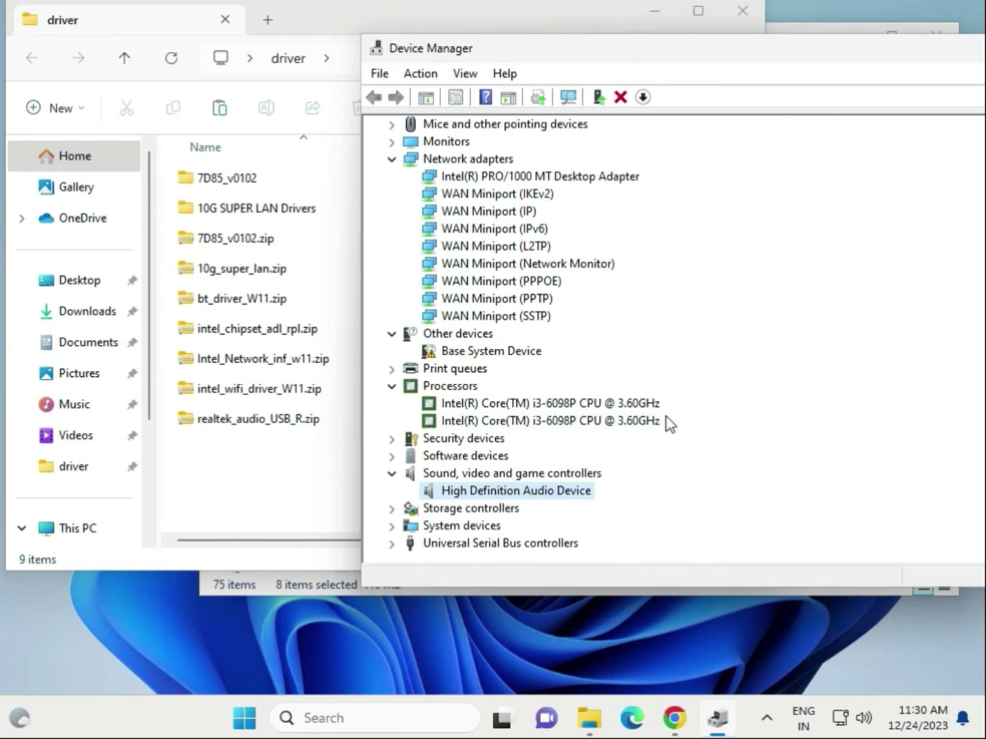